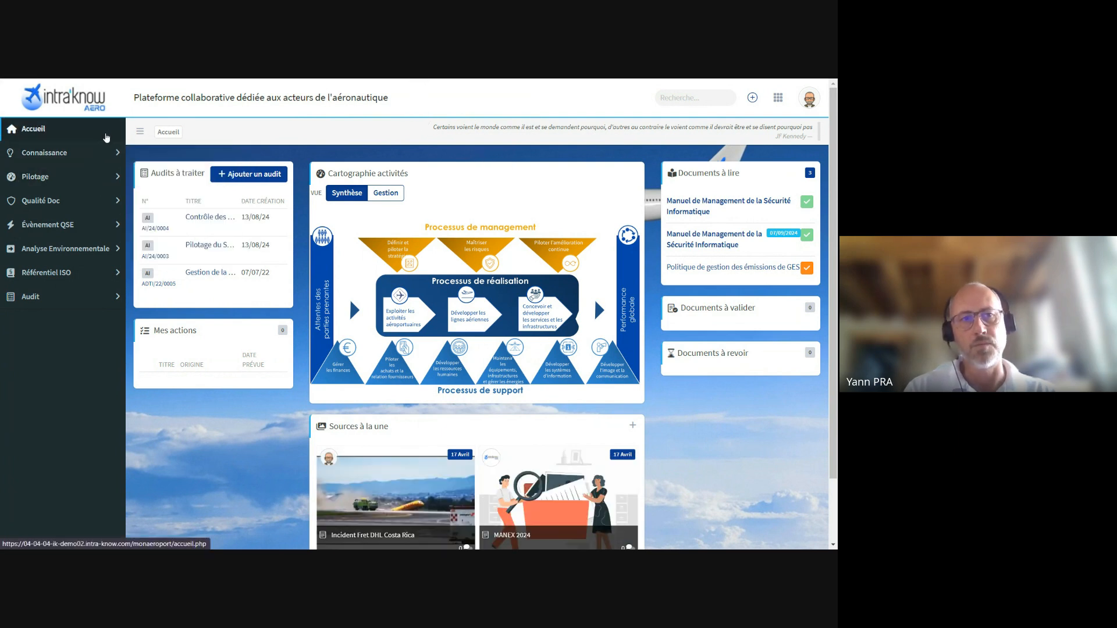
{"action": "mouse_move", "coordinate": [99, 180]}
{"action": "mouse_move", "coordinate": [83, 152]}
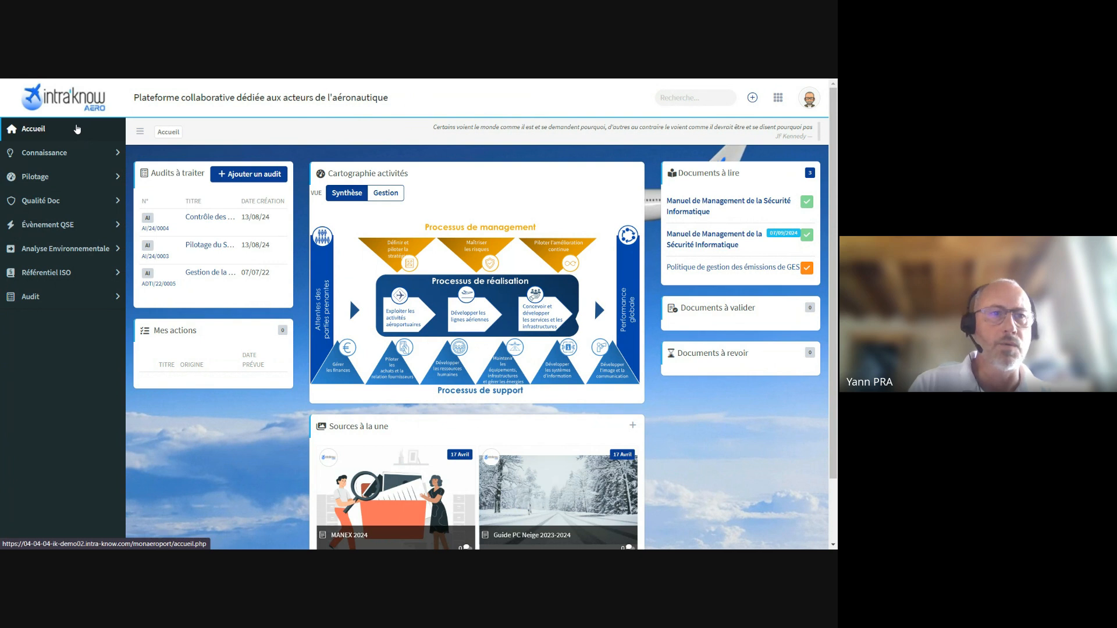
{"action": "mouse_move", "coordinate": [47, 170]}
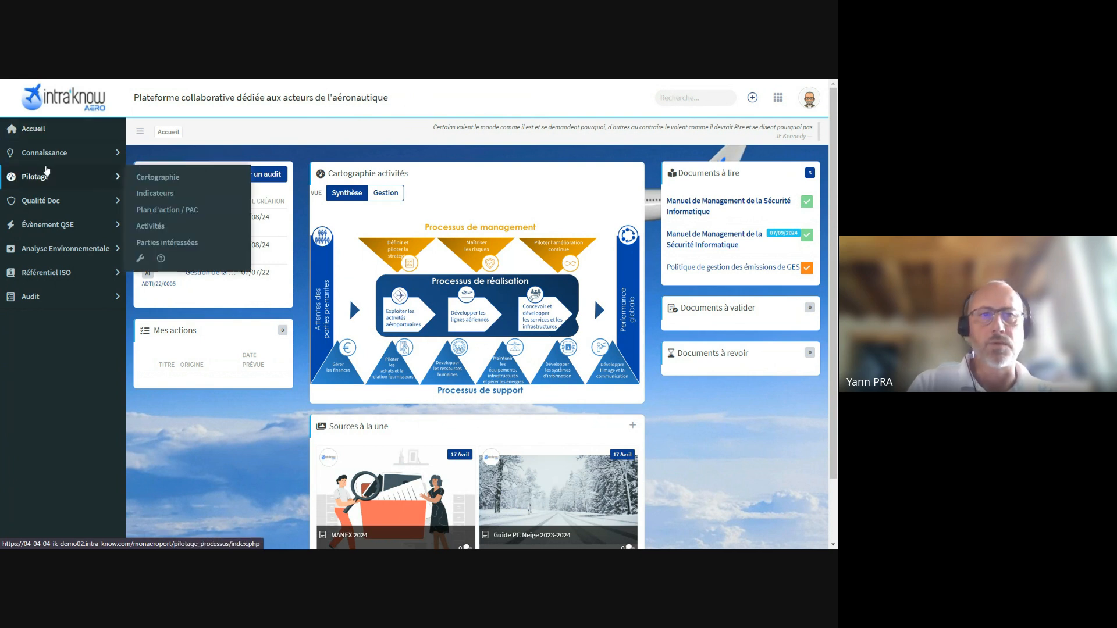
{"action": "mouse_move", "coordinate": [42, 199]}
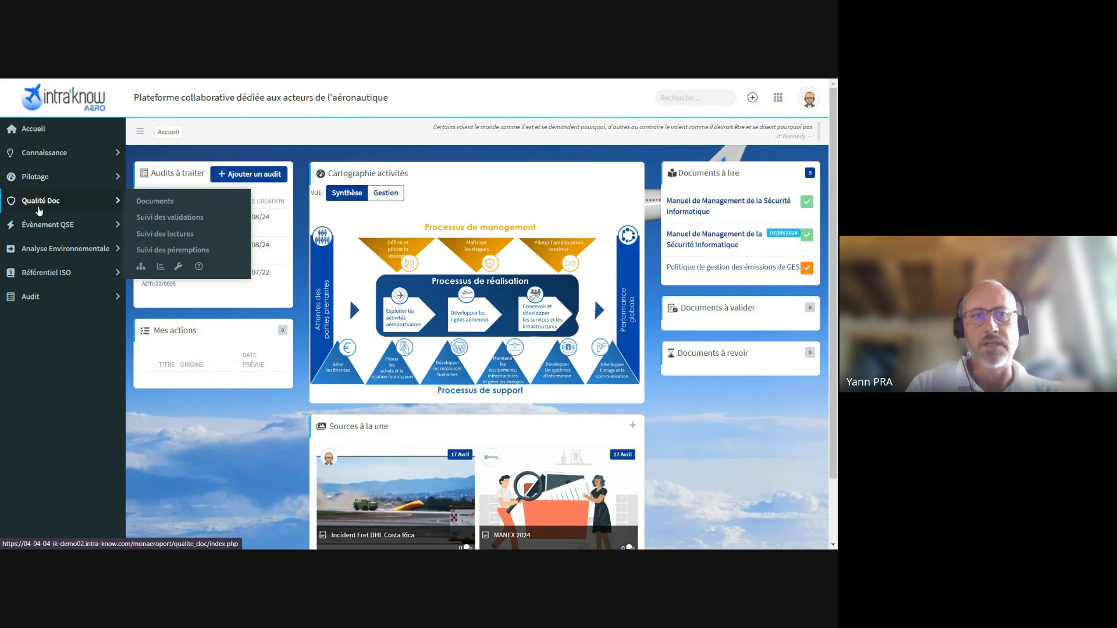
{"action": "mouse_move", "coordinate": [50, 228]}
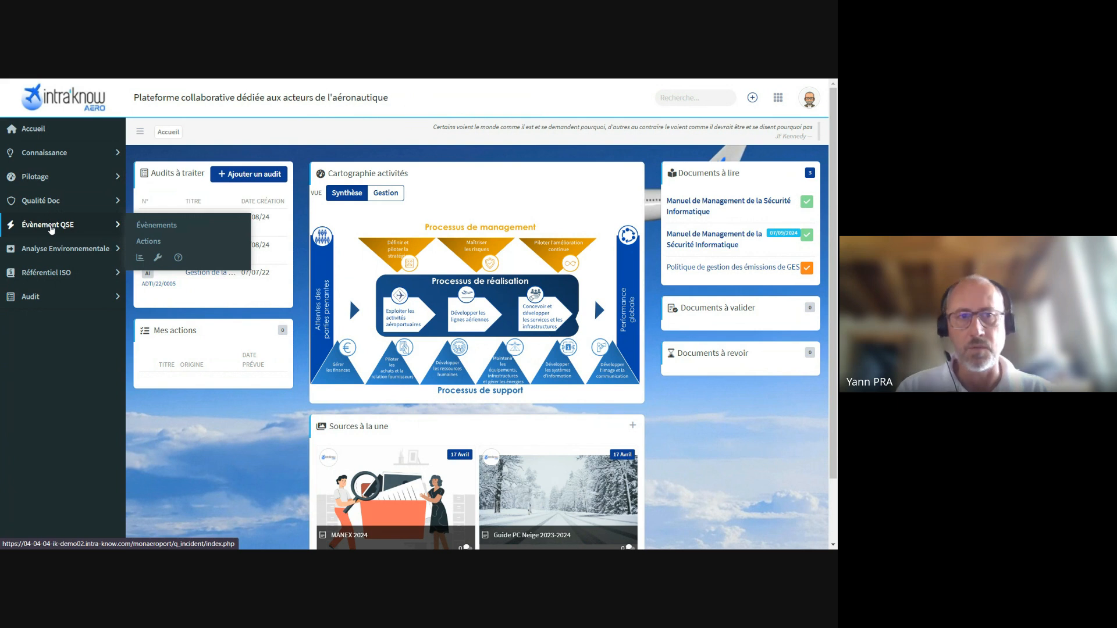
{"action": "mouse_move", "coordinate": [52, 249]}
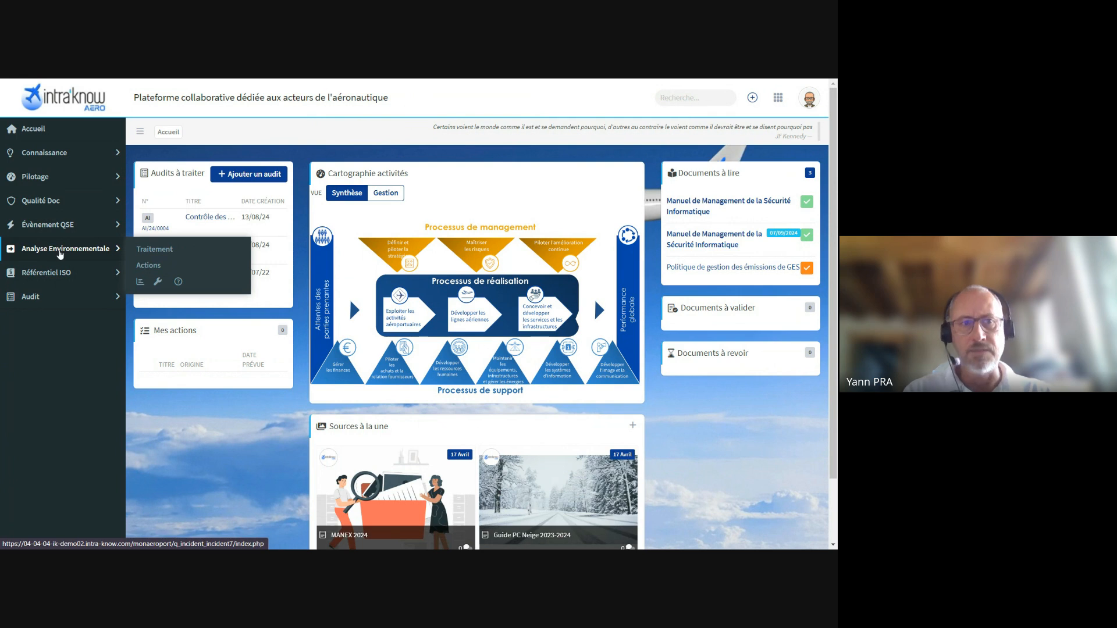
{"action": "mouse_move", "coordinate": [64, 272]}
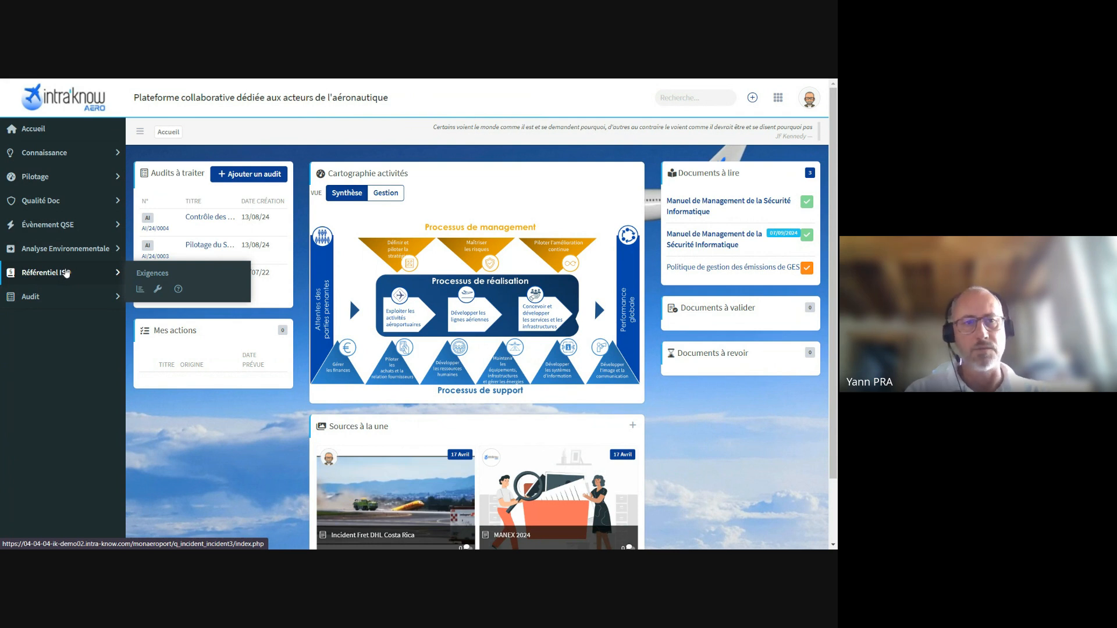
{"action": "mouse_move", "coordinate": [64, 294]}
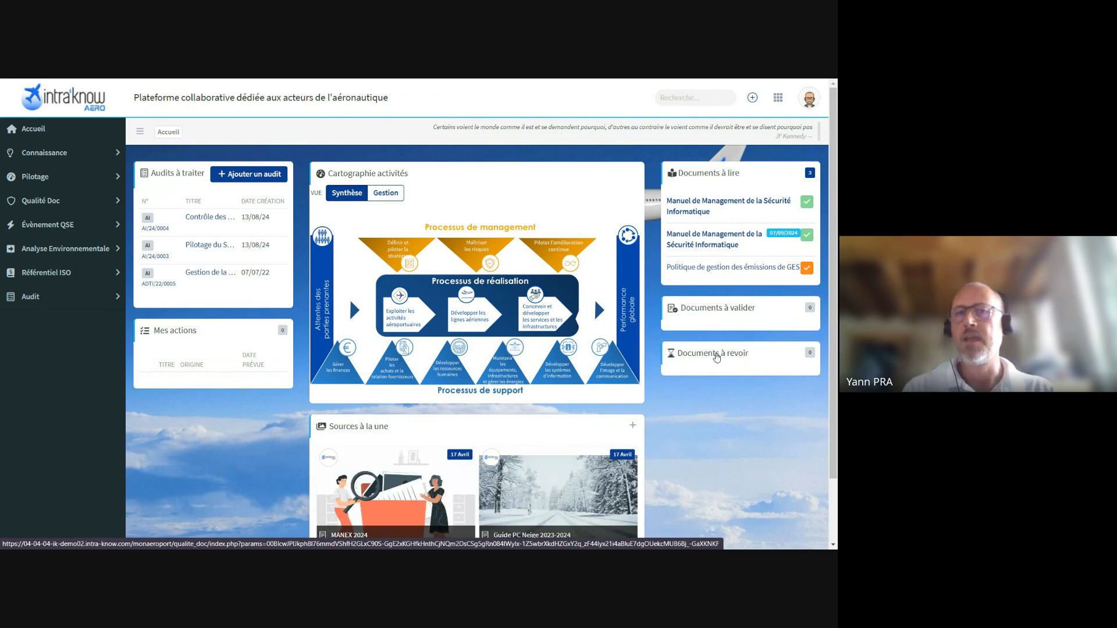
Step: Open the record of the document to read "Politique de gestion des émissions de GES" and review its general information
{"action": "left_click", "coordinate": [763, 203]}
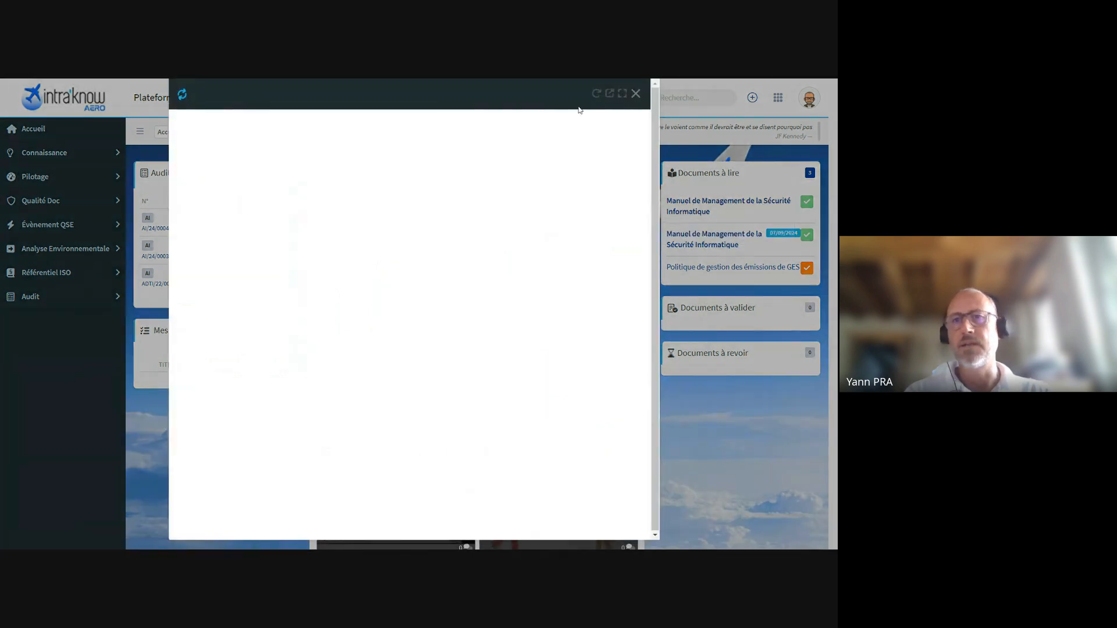
{"action": "left_click", "coordinate": [636, 94]}
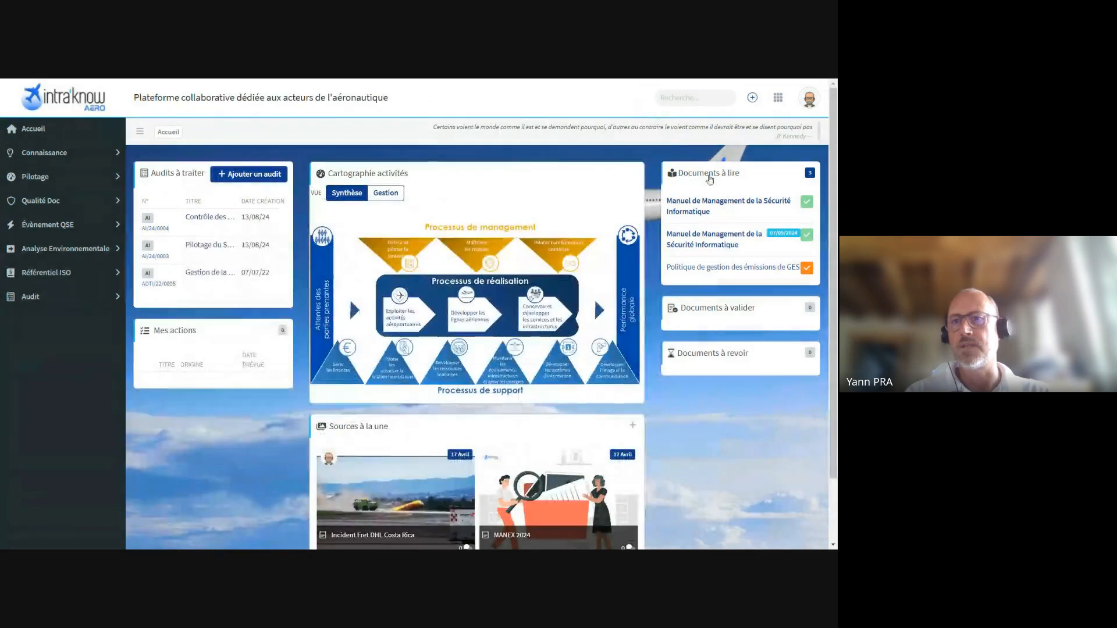
{"action": "left_click", "coordinate": [708, 269]}
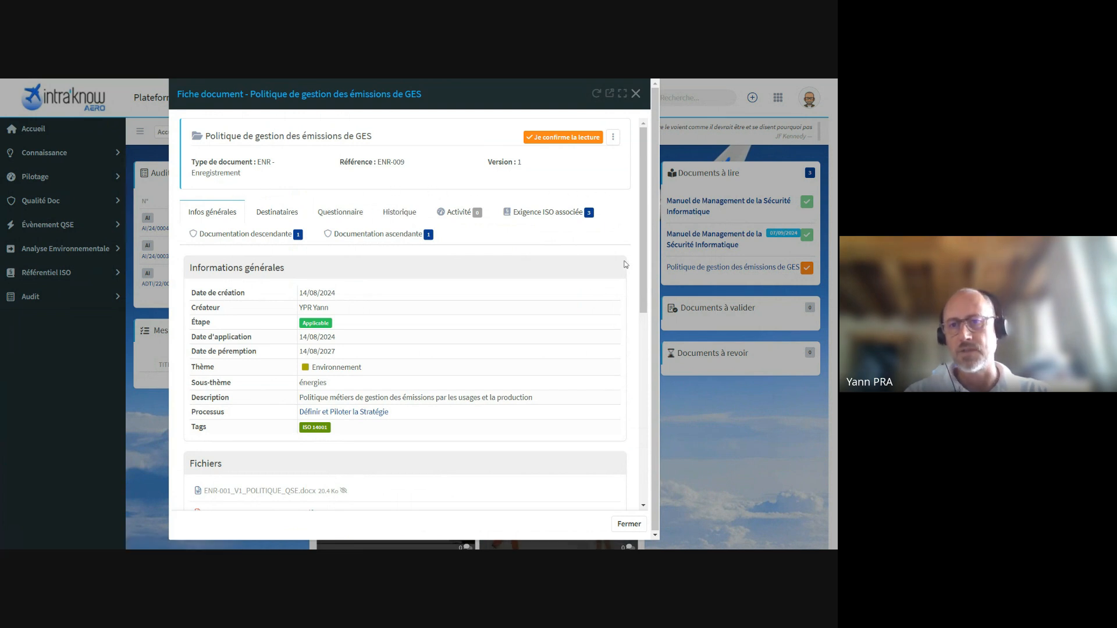
{"action": "scroll", "coordinate": [601, 284], "scroll_direction": "down", "scroll_amount": 2}
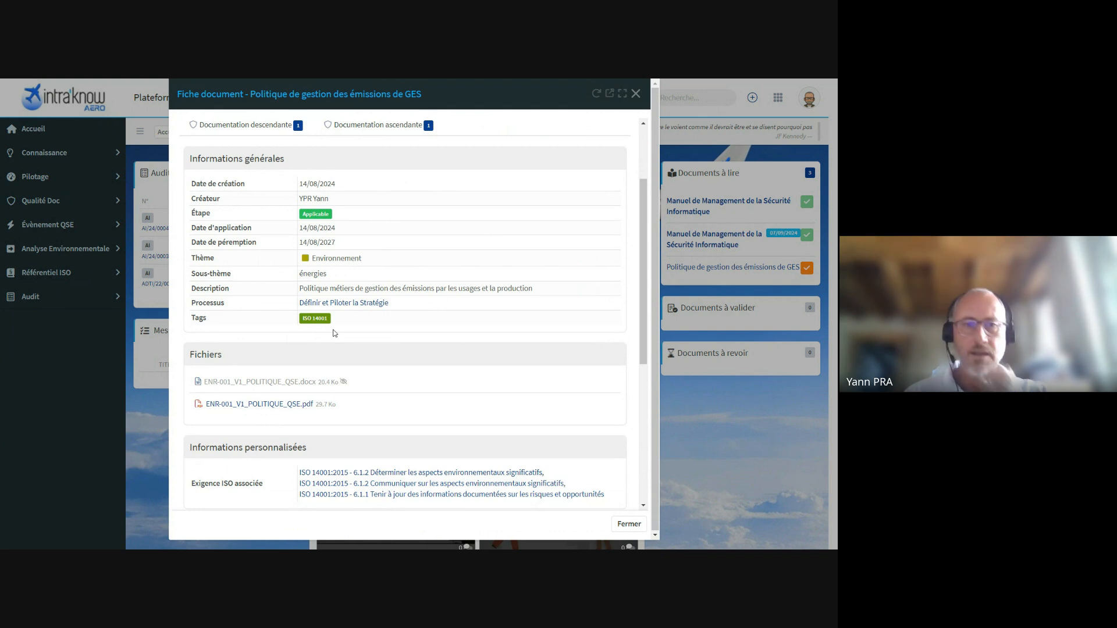
{"action": "scroll", "coordinate": [343, 323], "scroll_direction": "down", "scroll_amount": 1}
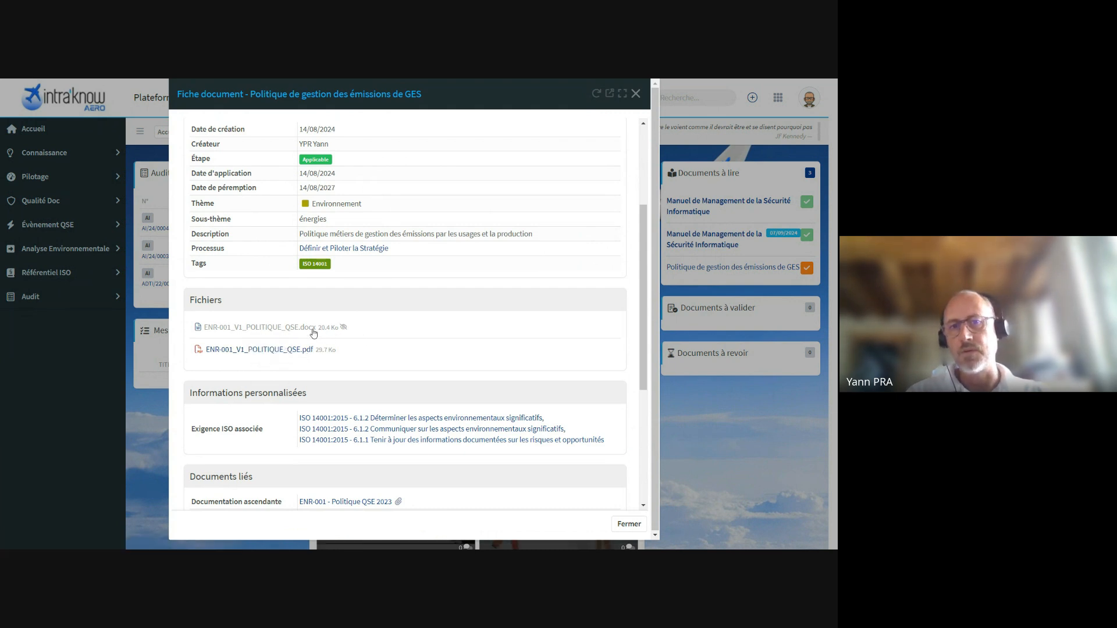
Step: Preview the attached file ENR-001_V1_POLITIQUE_QSE.pdf, read through it, and close the preview
{"action": "left_click", "coordinate": [287, 351]}
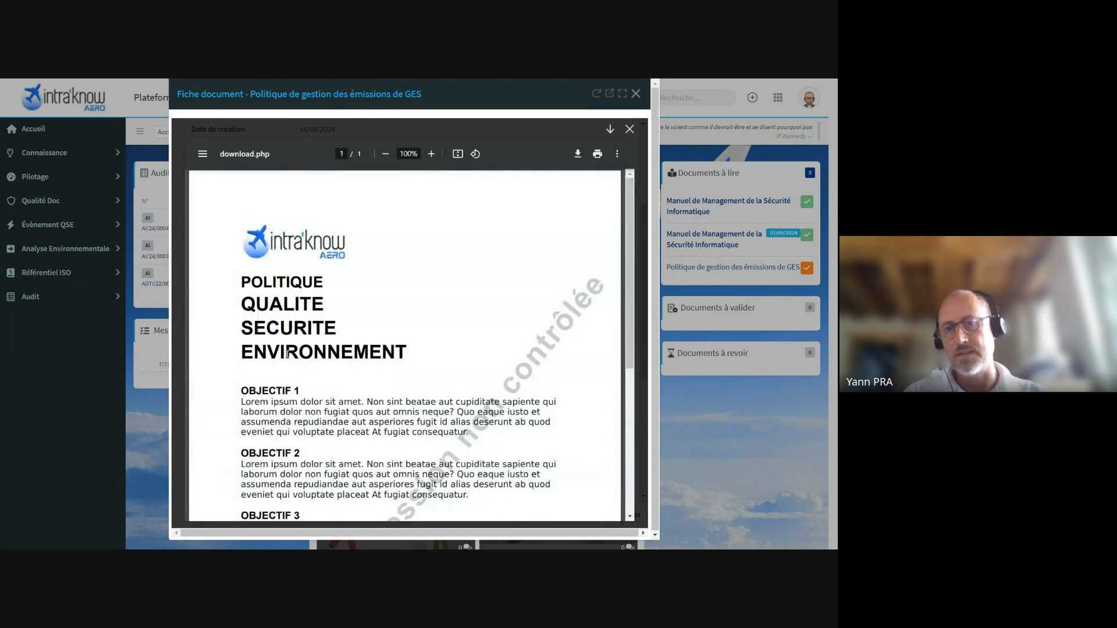
{"action": "scroll", "coordinate": [409, 364], "scroll_direction": "down", "scroll_amount": 4}
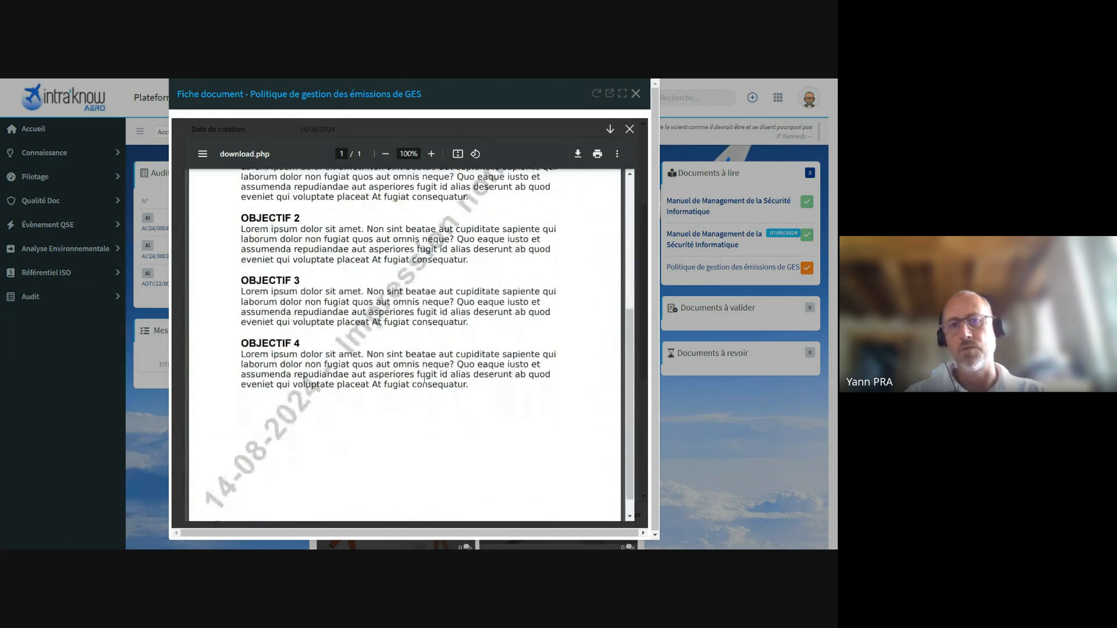
{"action": "scroll", "coordinate": [425, 381], "scroll_direction": "up", "scroll_amount": 2}
{"action": "scroll", "coordinate": [424, 381], "scroll_direction": "up", "scroll_amount": 2}
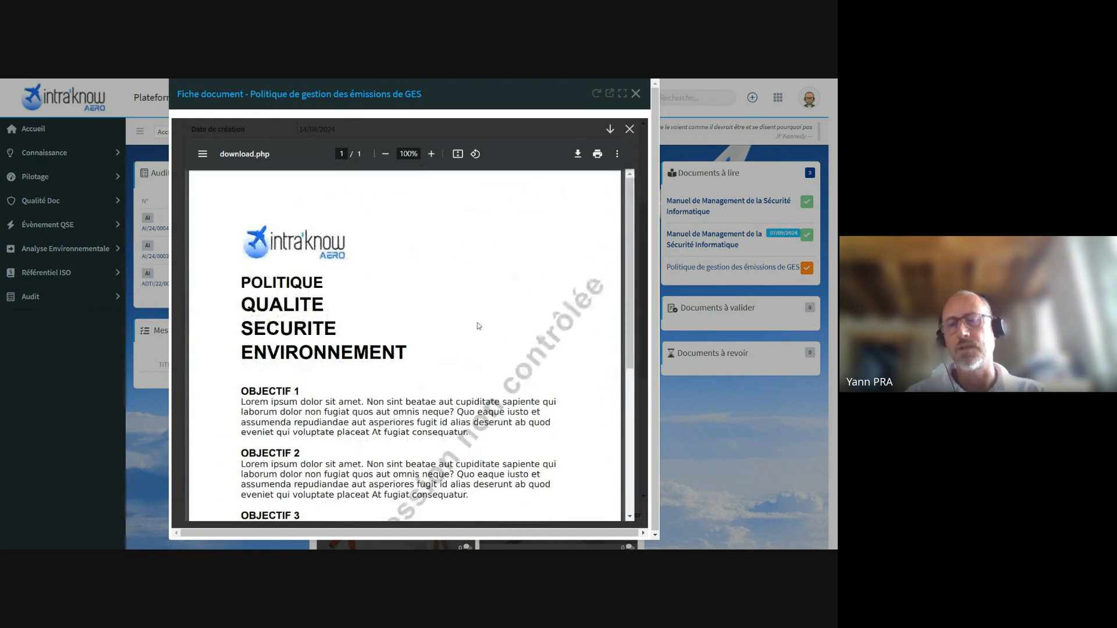
{"action": "left_click", "coordinate": [630, 129]}
Step: Review the record's associated ISO requirements, linked documents, responsible people and version history, and close the record
{"action": "scroll", "coordinate": [444, 343], "scroll_direction": "down", "scroll_amount": 3}
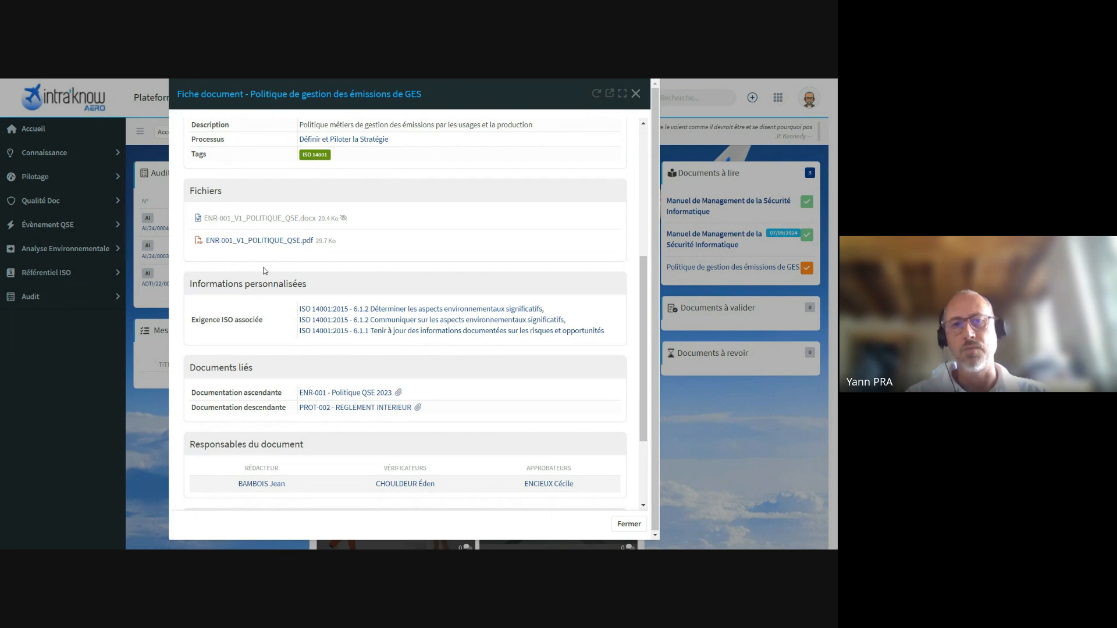
{"action": "scroll", "coordinate": [322, 331], "scroll_direction": "down", "scroll_amount": 2}
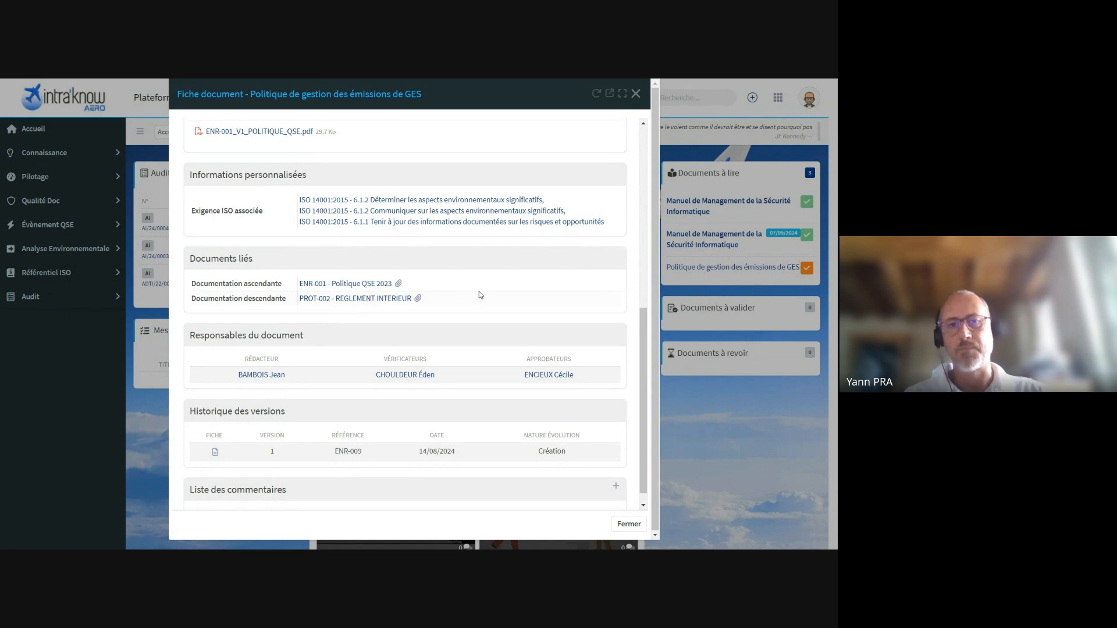
{"action": "scroll", "coordinate": [480, 295], "scroll_direction": "down", "scroll_amount": 1}
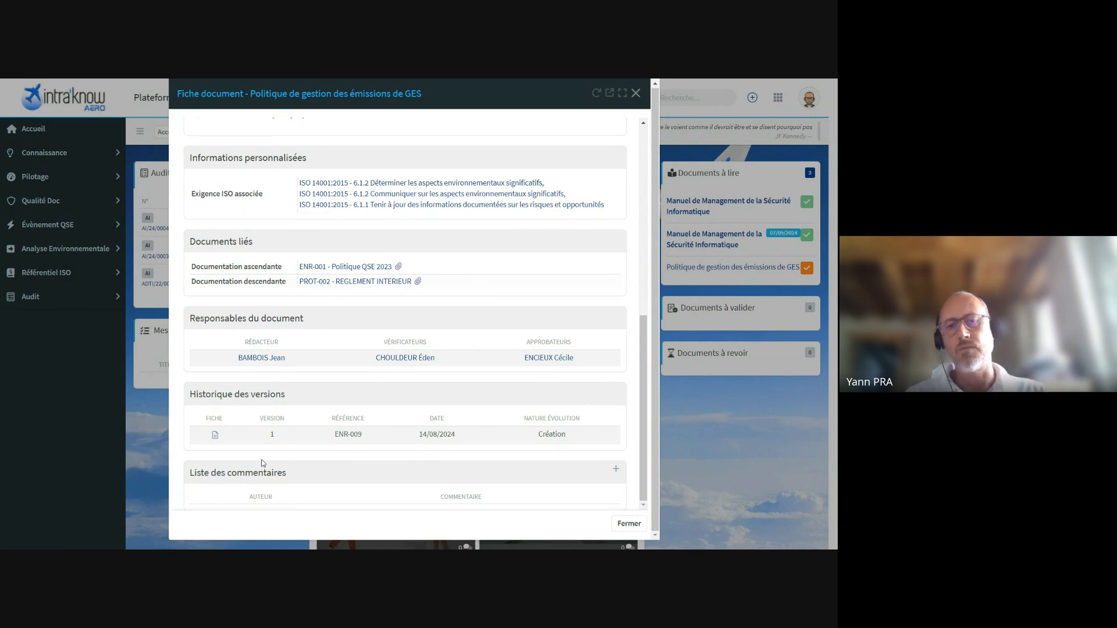
{"action": "scroll", "coordinate": [491, 435], "scroll_direction": "up", "scroll_amount": 10}
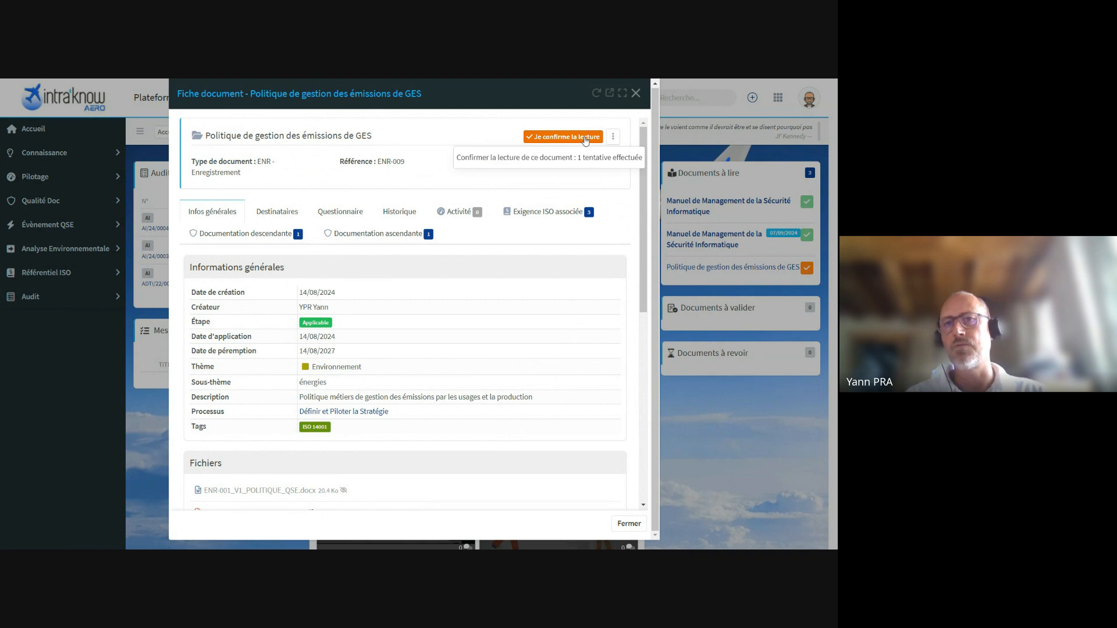
{"action": "left_click", "coordinate": [635, 93]}
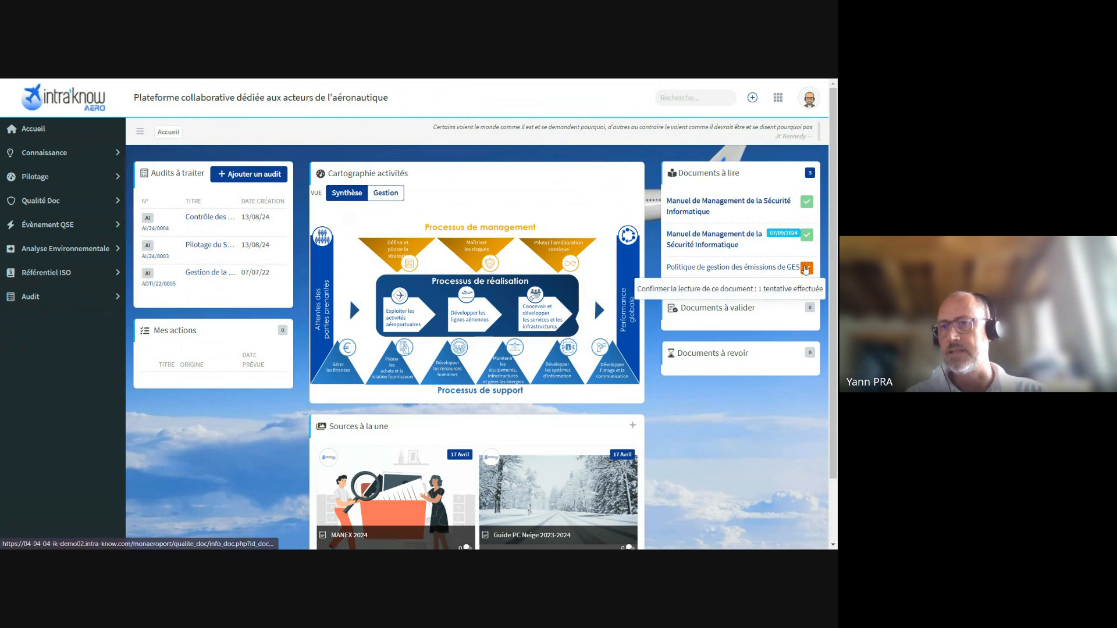
Step: Try to confirm reading the GES emissions policy by submitting 25% as the CO² reduction target, and close the questionnaire
{"action": "left_click", "coordinate": [807, 268]}
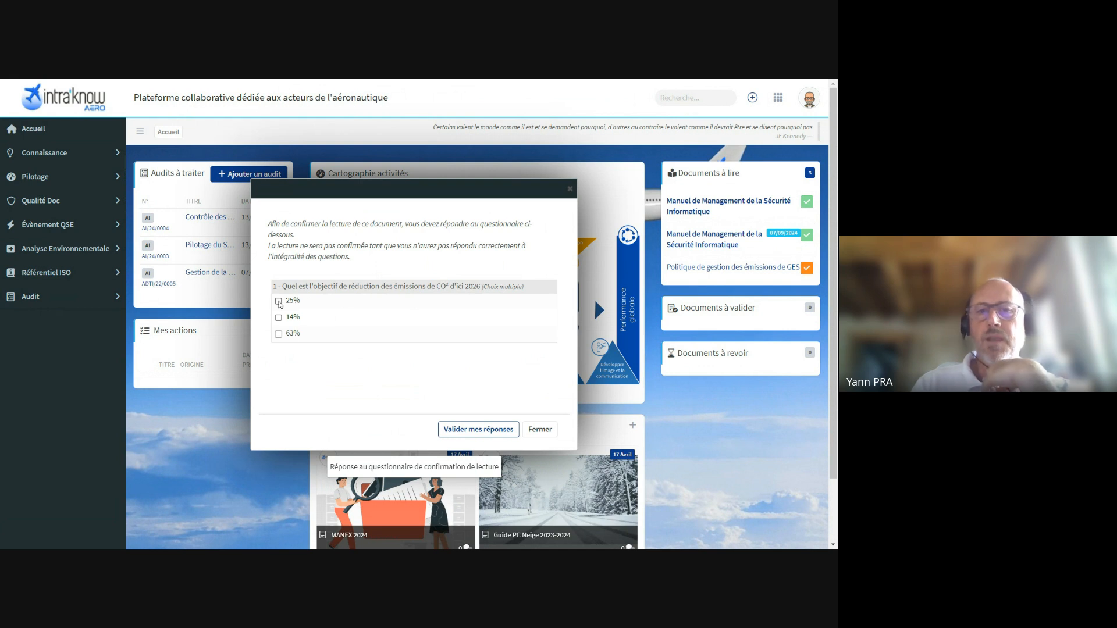
{"action": "left_click", "coordinate": [279, 301]}
{"action": "left_click", "coordinate": [500, 429]}
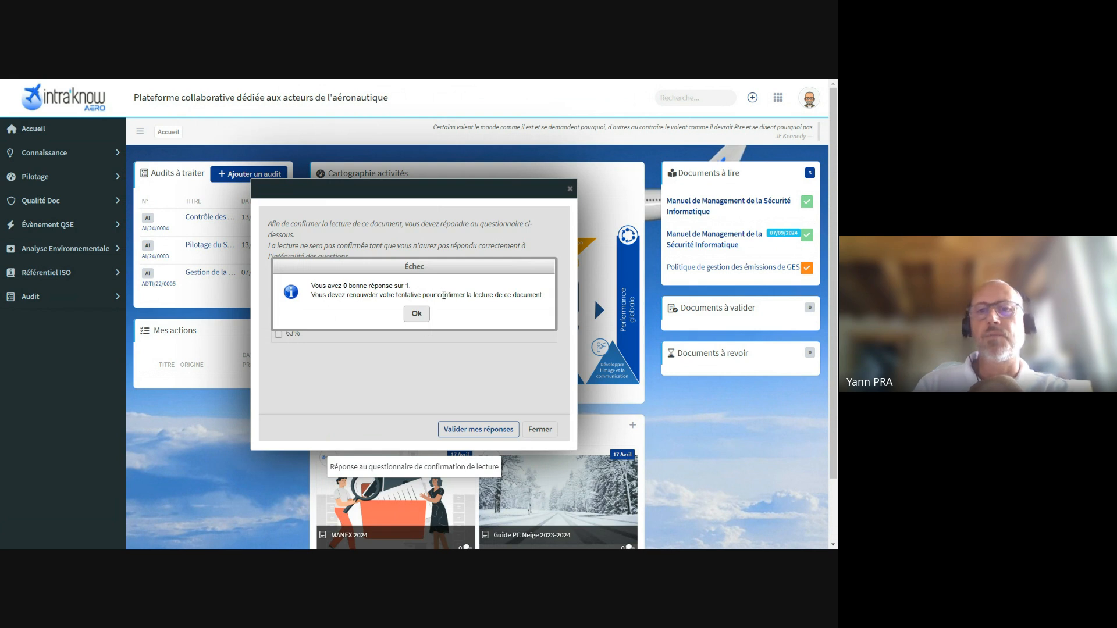
{"action": "left_click", "coordinate": [420, 315]}
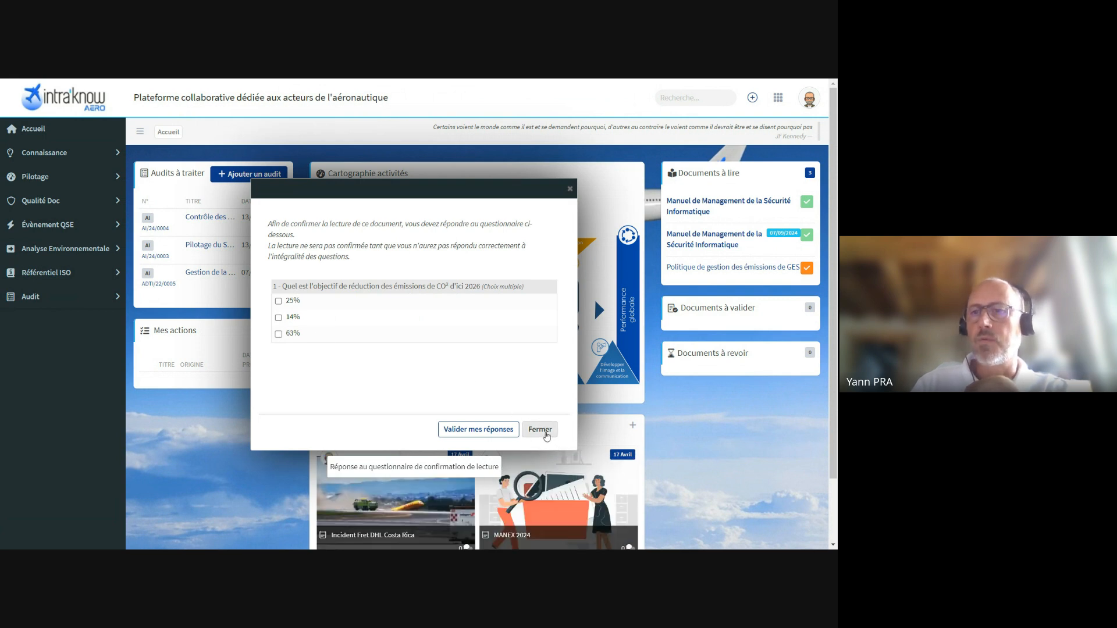
{"action": "left_click", "coordinate": [547, 437]}
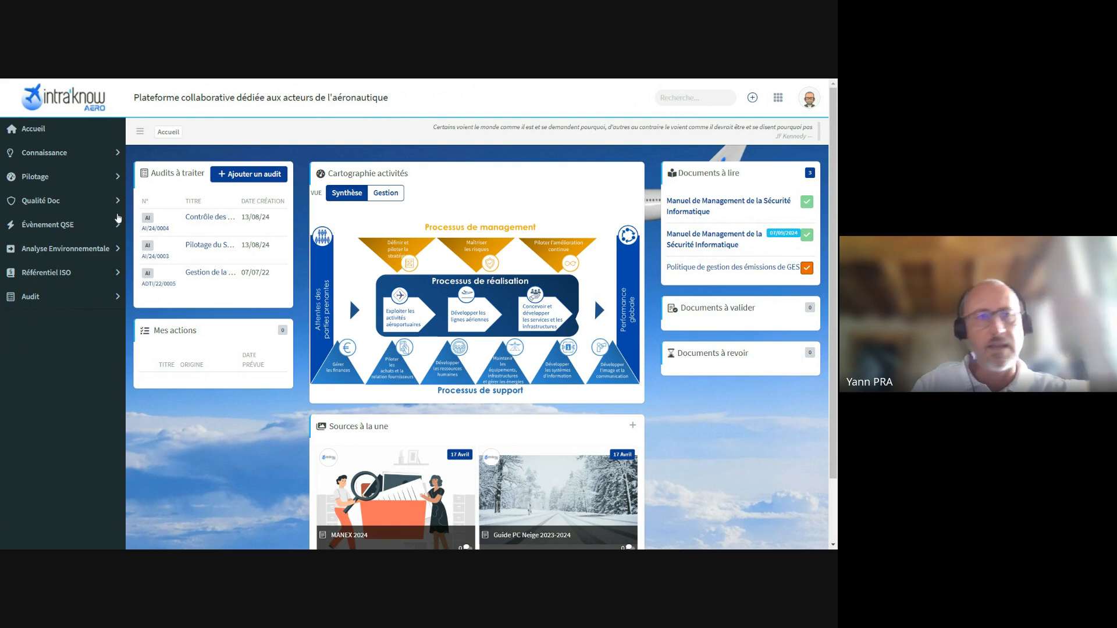
Step: Open the Qualité Doc document list and browse to the Gestion administrative documents under Ressources Humaines
{"action": "mouse_move", "coordinate": [116, 201]}
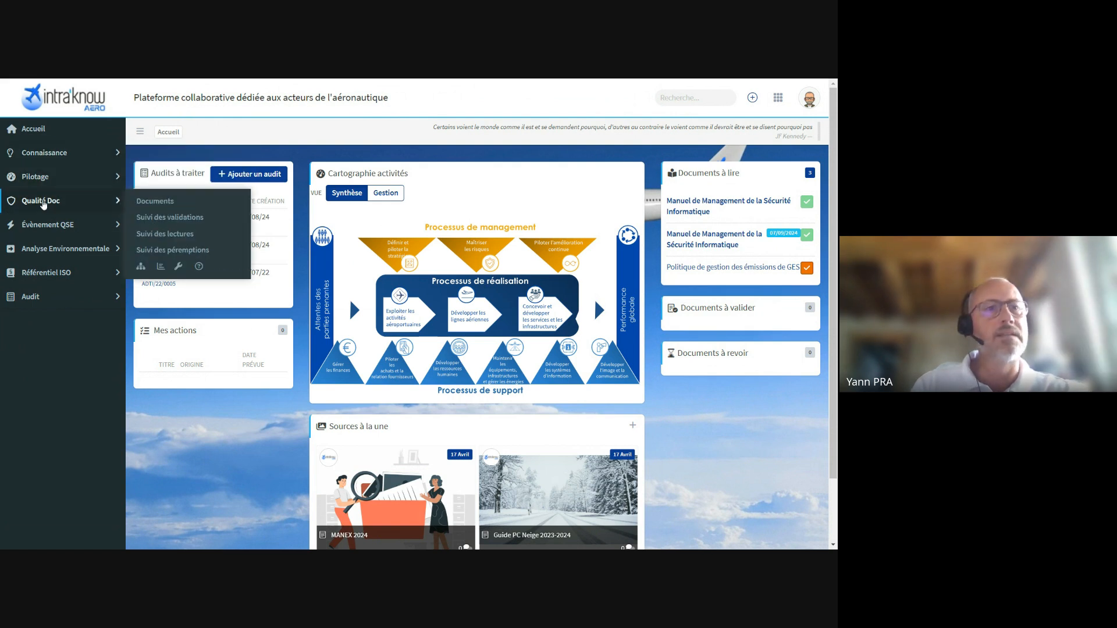
{"action": "left_click", "coordinate": [156, 200]}
{"action": "scroll", "coordinate": [531, 307], "scroll_direction": "down", "scroll_amount": 20}
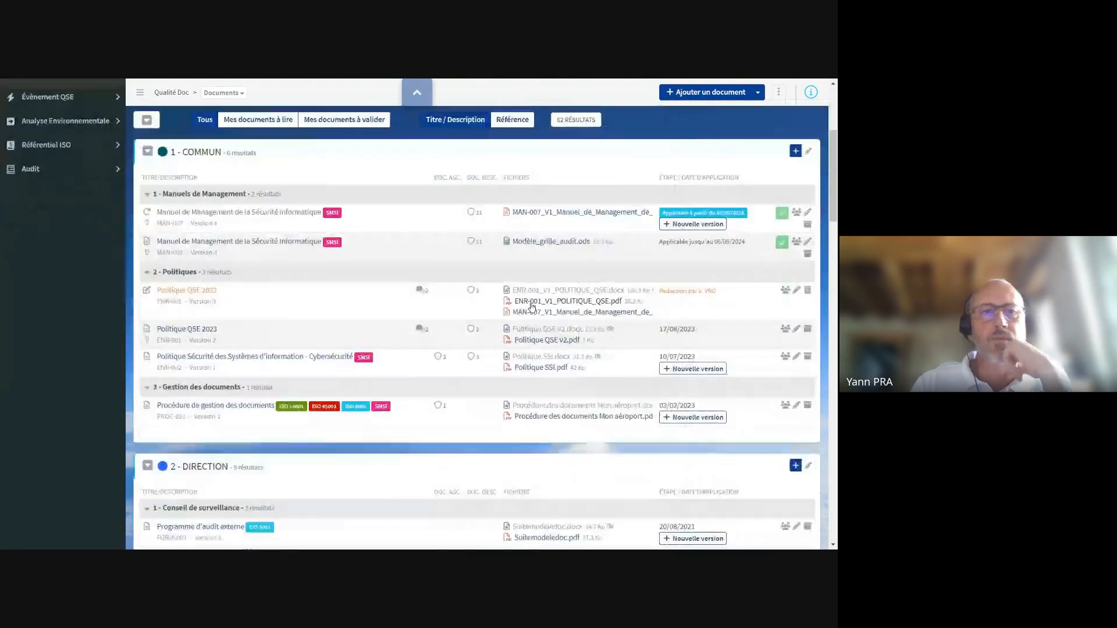
{"action": "scroll", "coordinate": [532, 306], "scroll_direction": "down", "scroll_amount": 4}
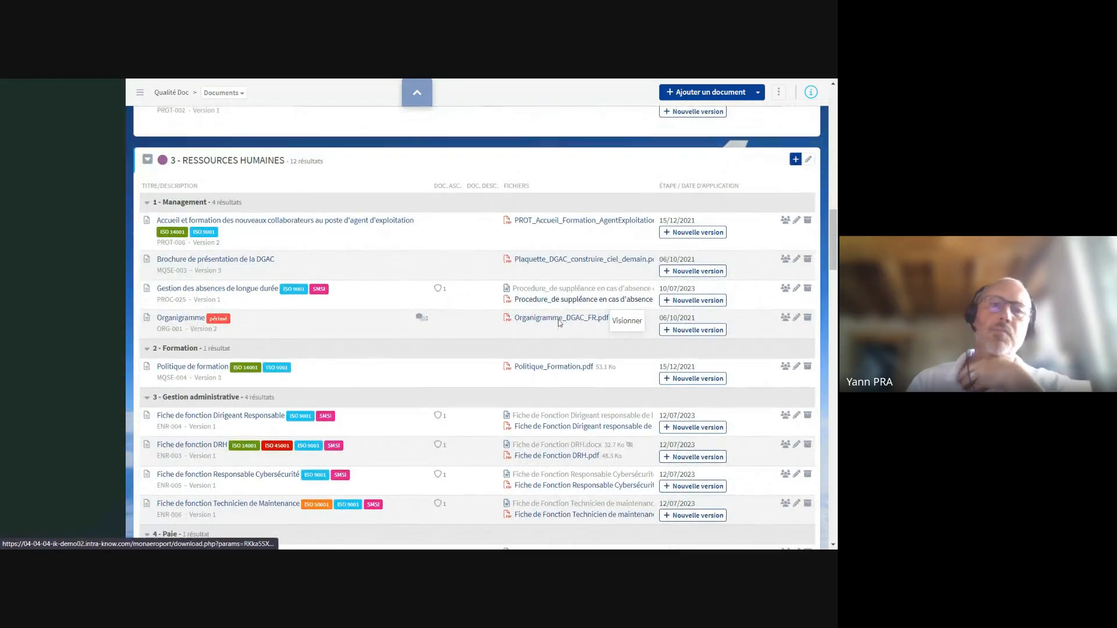
{"action": "scroll", "coordinate": [559, 326], "scroll_direction": "down", "scroll_amount": 2}
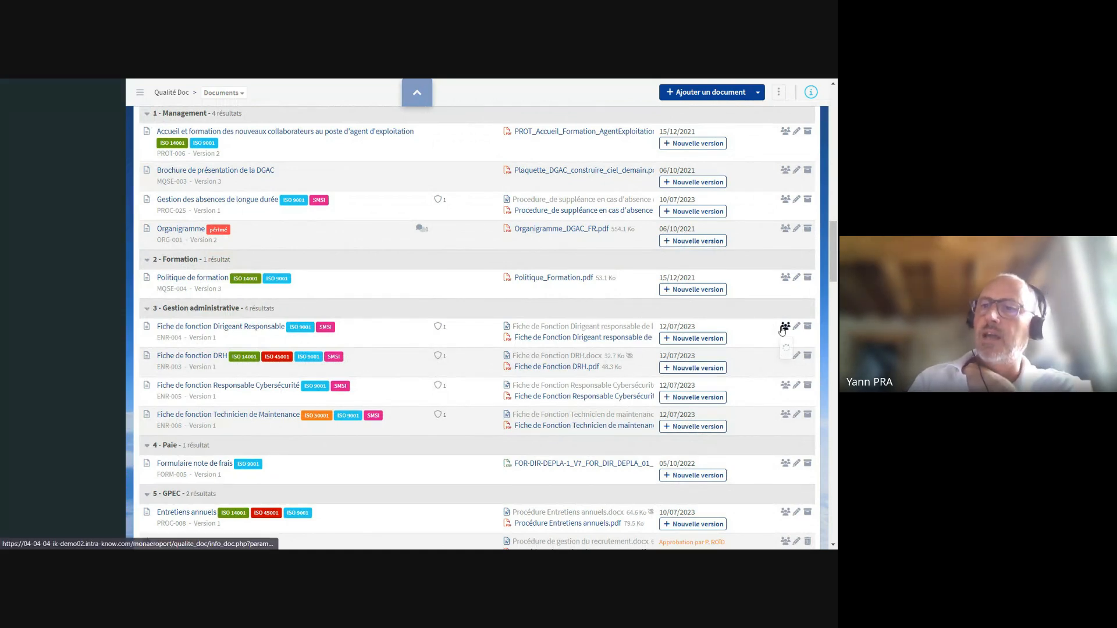
Step: Examine the recipients and reading confirmations of "Fiche de fonction Dirigeant Responsable", and close its record
{"action": "left_click", "coordinate": [785, 327]}
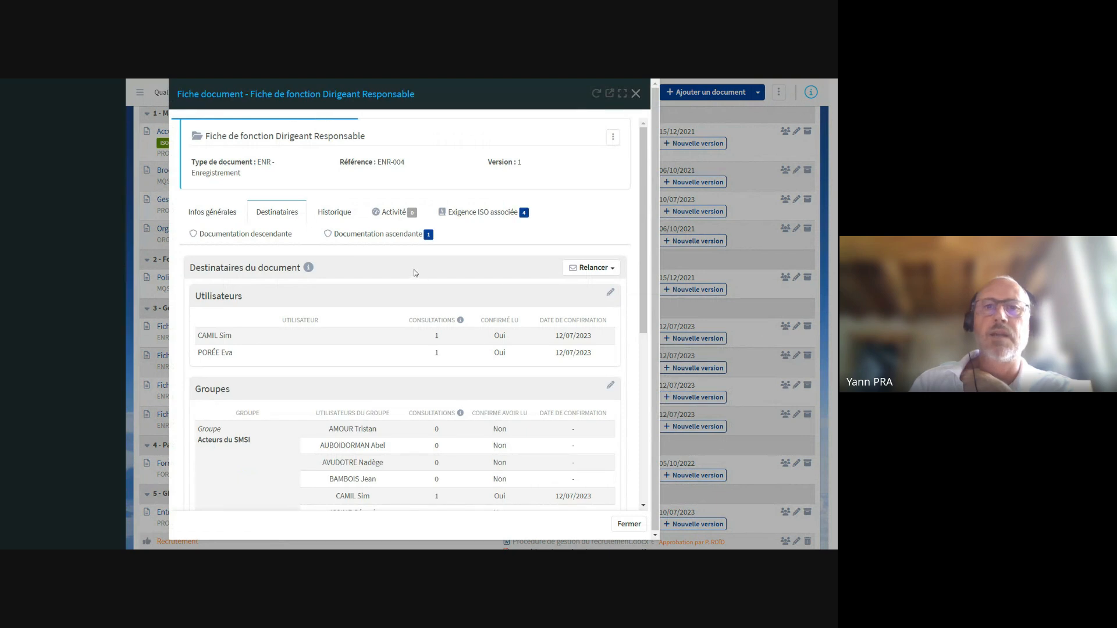
{"action": "scroll", "coordinate": [387, 264], "scroll_direction": "down", "scroll_amount": 3}
{"action": "scroll", "coordinate": [387, 265], "scroll_direction": "down", "scroll_amount": 1}
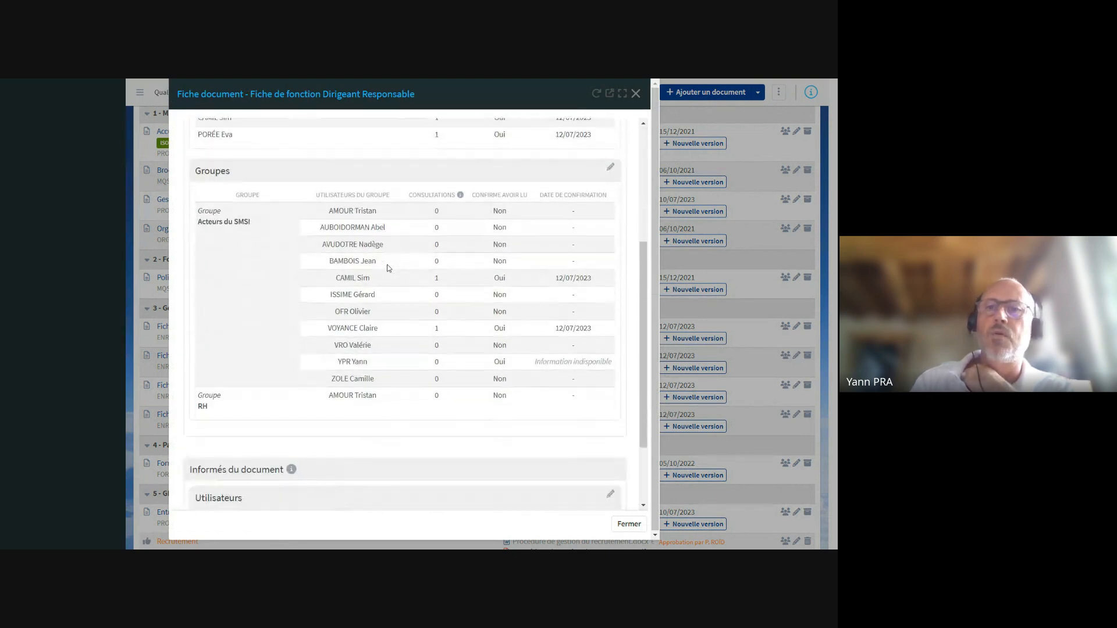
{"action": "scroll", "coordinate": [387, 264], "scroll_direction": "up", "scroll_amount": 4}
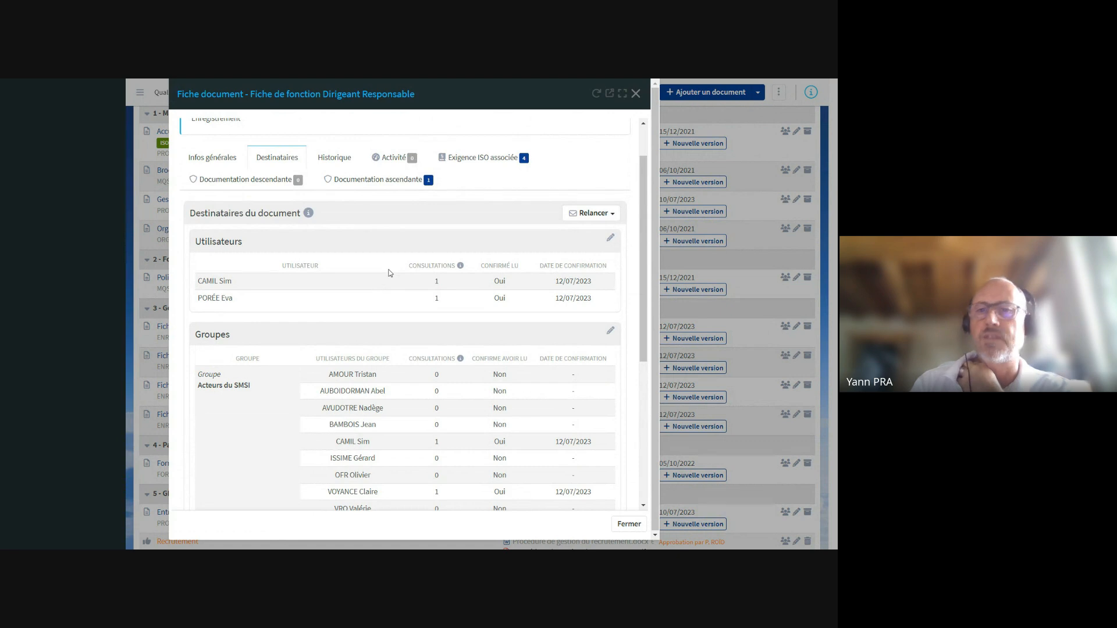
{"action": "scroll", "coordinate": [390, 273], "scroll_direction": "up", "scroll_amount": 1}
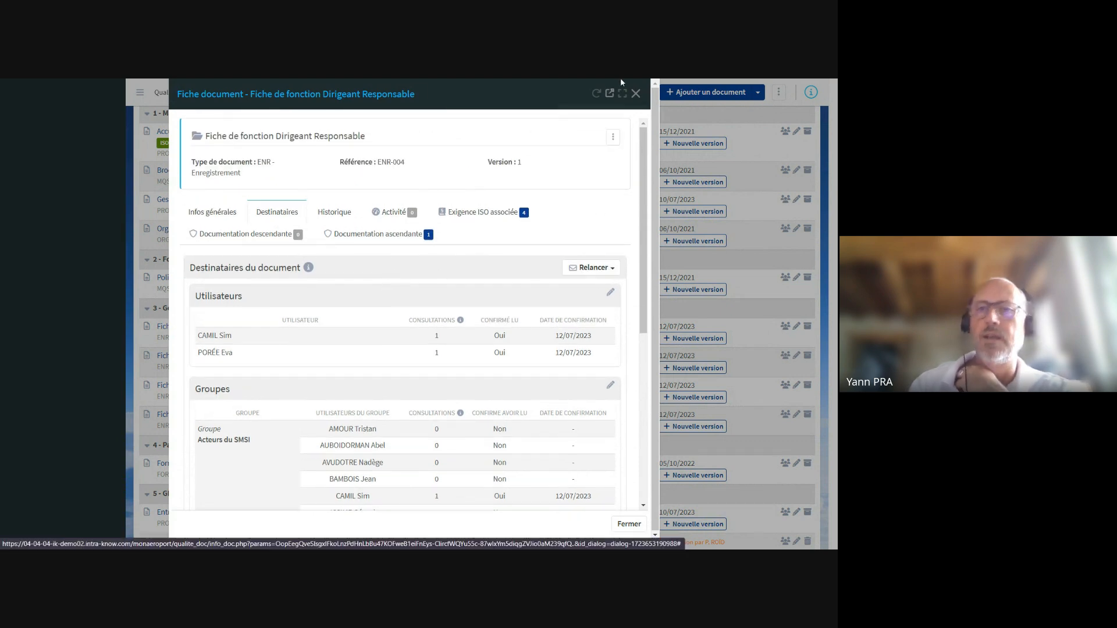
{"action": "left_click", "coordinate": [637, 93]}
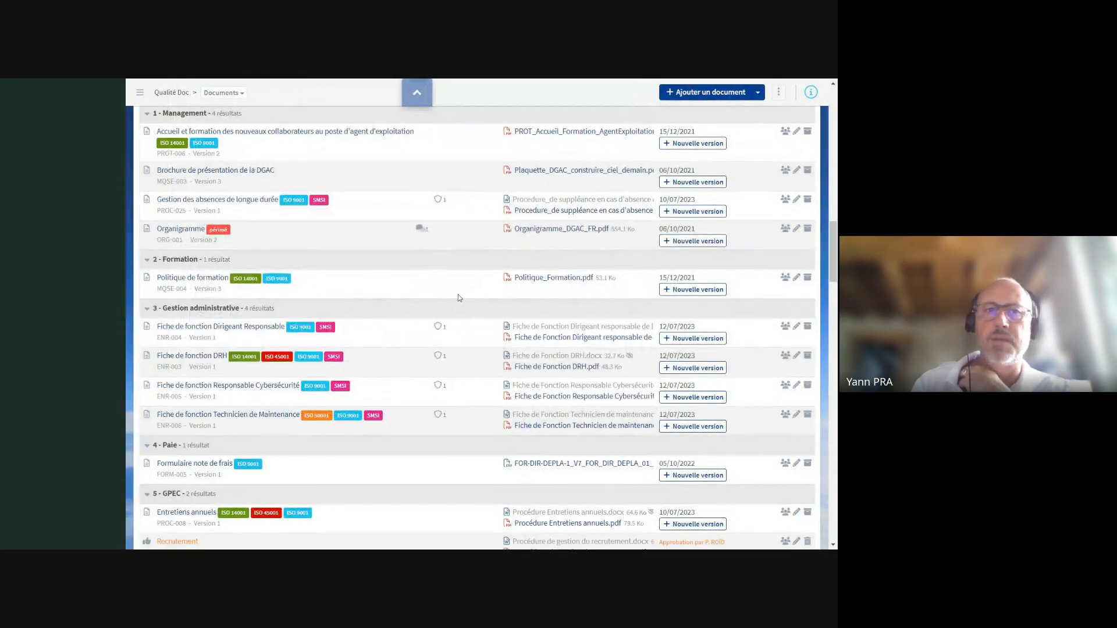
Step: Open the list of QSE events and view the blank form for adding a quality event, closing it without saving
{"action": "scroll", "coordinate": [458, 294], "scroll_direction": "up", "scroll_amount": 10}
{"action": "scroll", "coordinate": [450, 318], "scroll_direction": "up", "scroll_amount": 4}
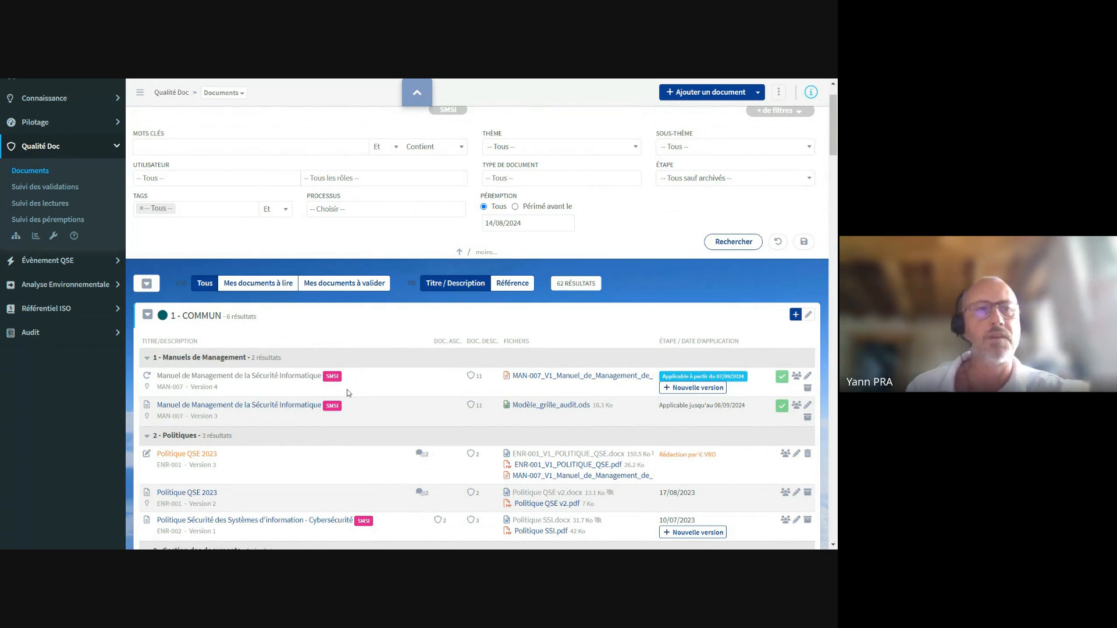
{"action": "scroll", "coordinate": [348, 395], "scroll_direction": "up", "scroll_amount": 1}
{"action": "mouse_move", "coordinate": [65, 315]}
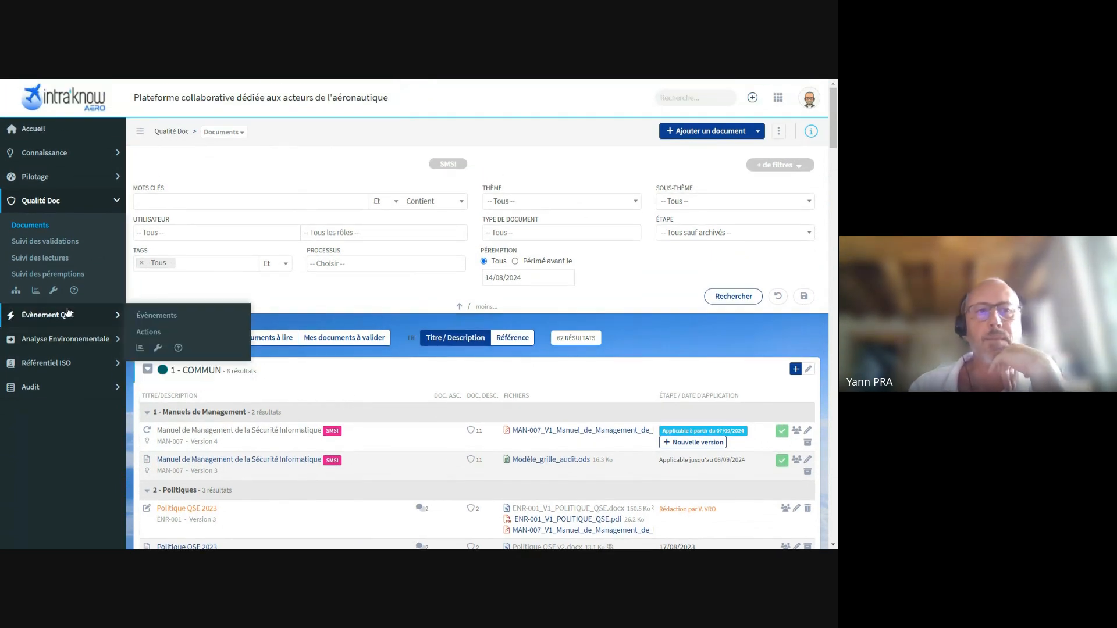
{"action": "left_click", "coordinate": [148, 317]}
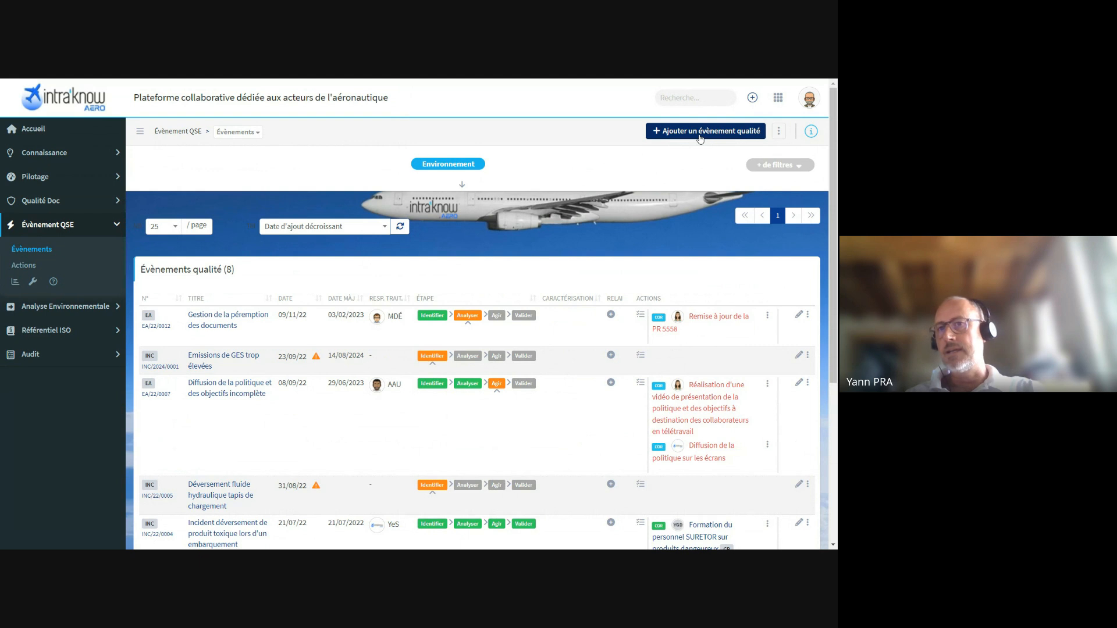
{"action": "left_click", "coordinate": [664, 133]}
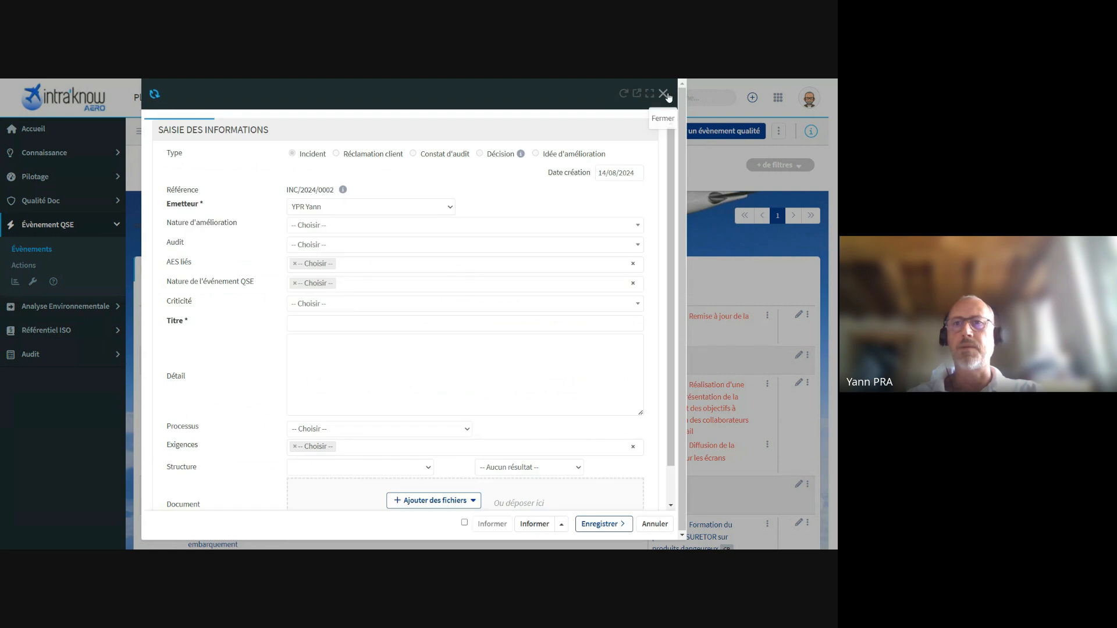
{"action": "left_click", "coordinate": [664, 94]}
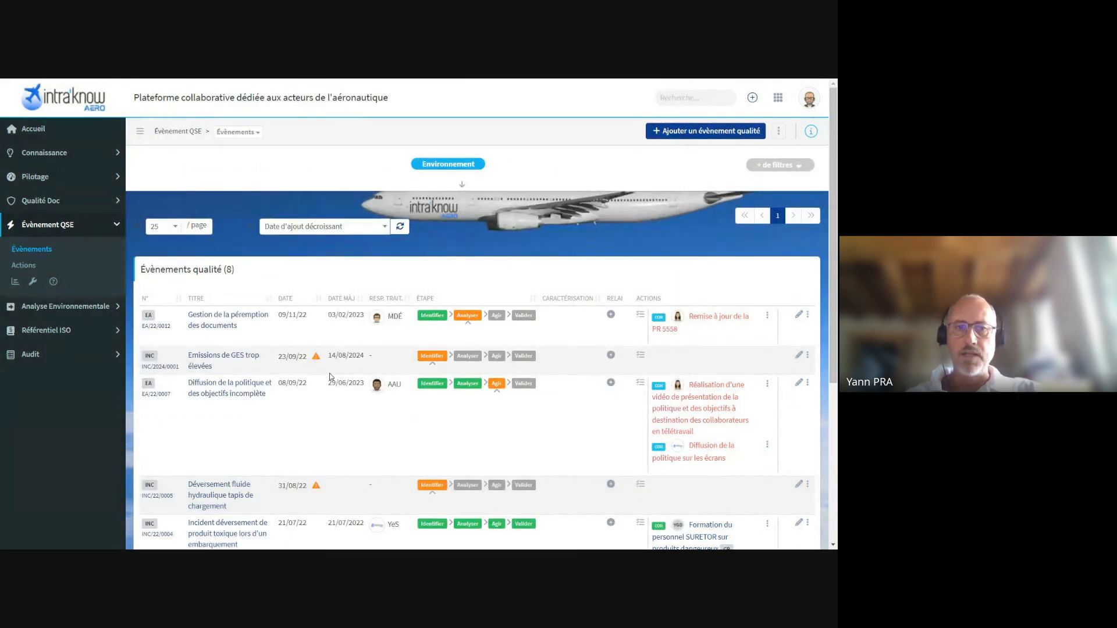
Step: Open the incident "Emissions de GES trop élevées" at its Identifier stage and view the options for the nature of the event
{"action": "left_click", "coordinate": [438, 358]}
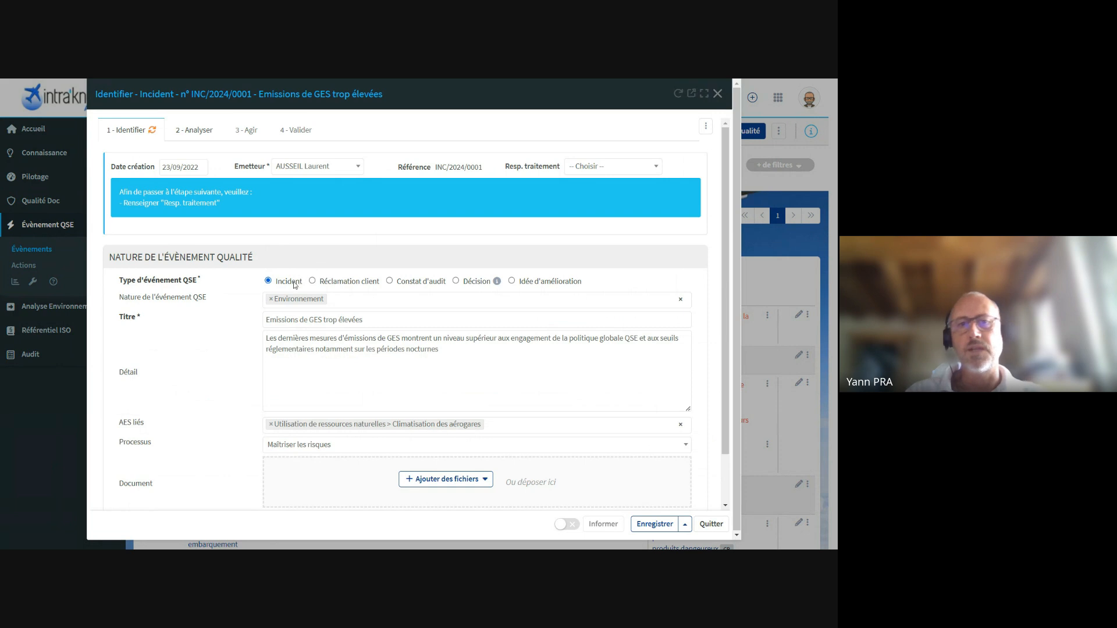
{"action": "left_click", "coordinate": [330, 300]}
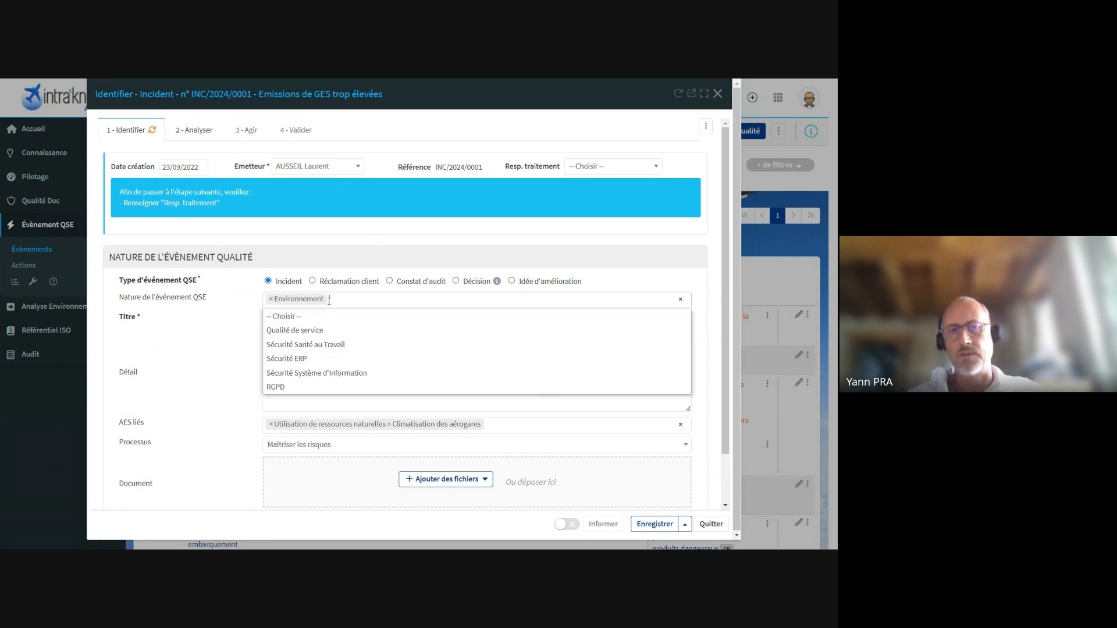
{"action": "left_click", "coordinate": [226, 340]}
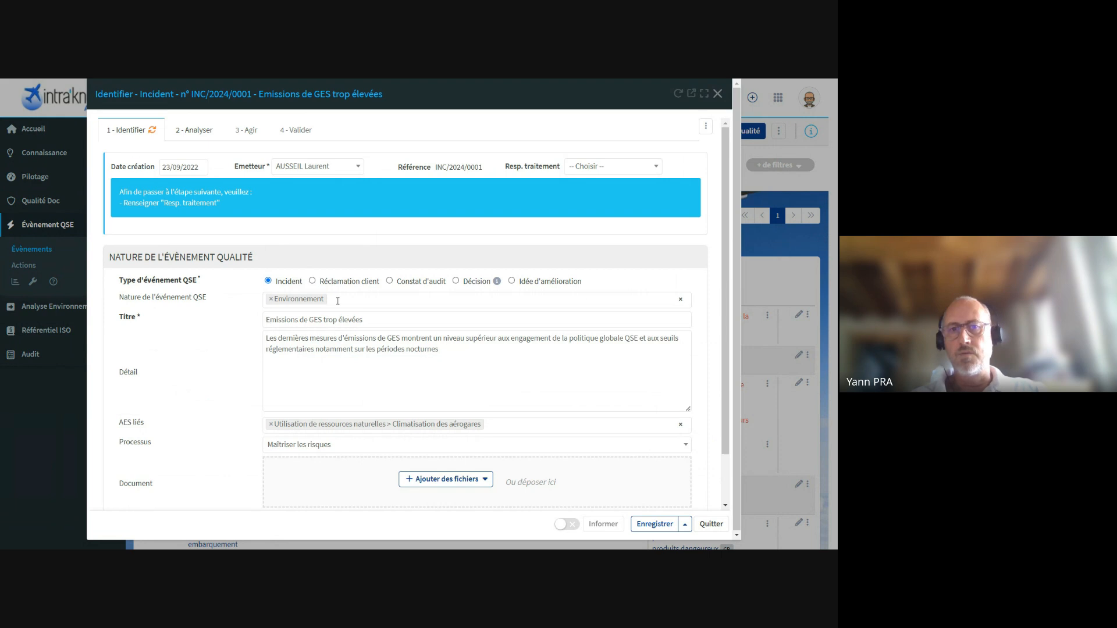
Step: View the linked AES options of the incident and select Maîtriser les risques as its process
{"action": "scroll", "coordinate": [258, 360], "scroll_direction": "down", "scroll_amount": 1}
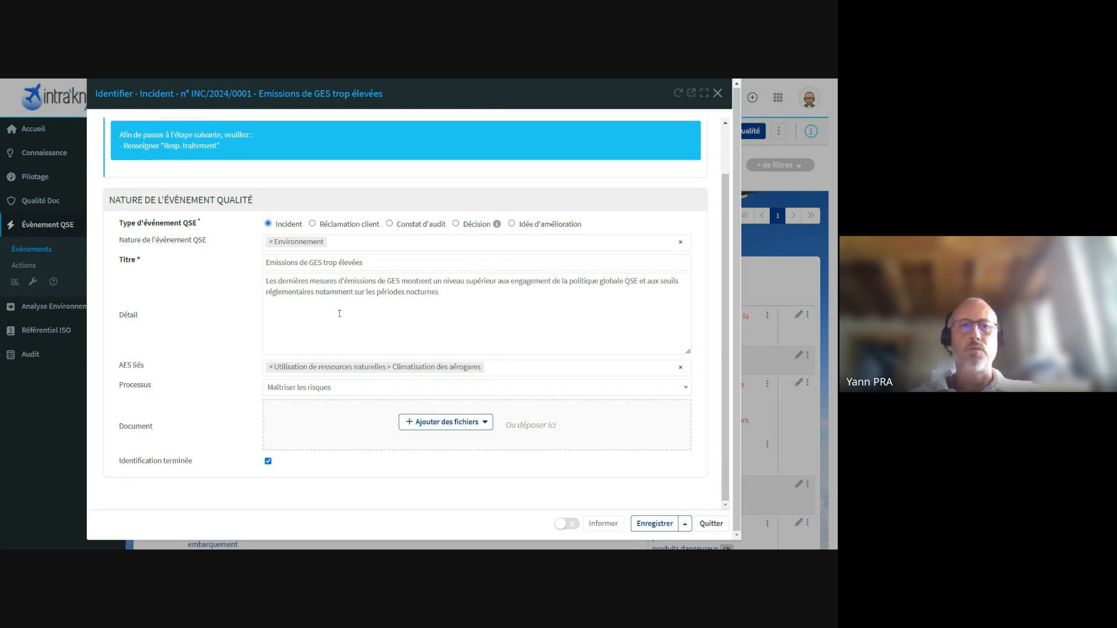
{"action": "left_click", "coordinate": [497, 368]}
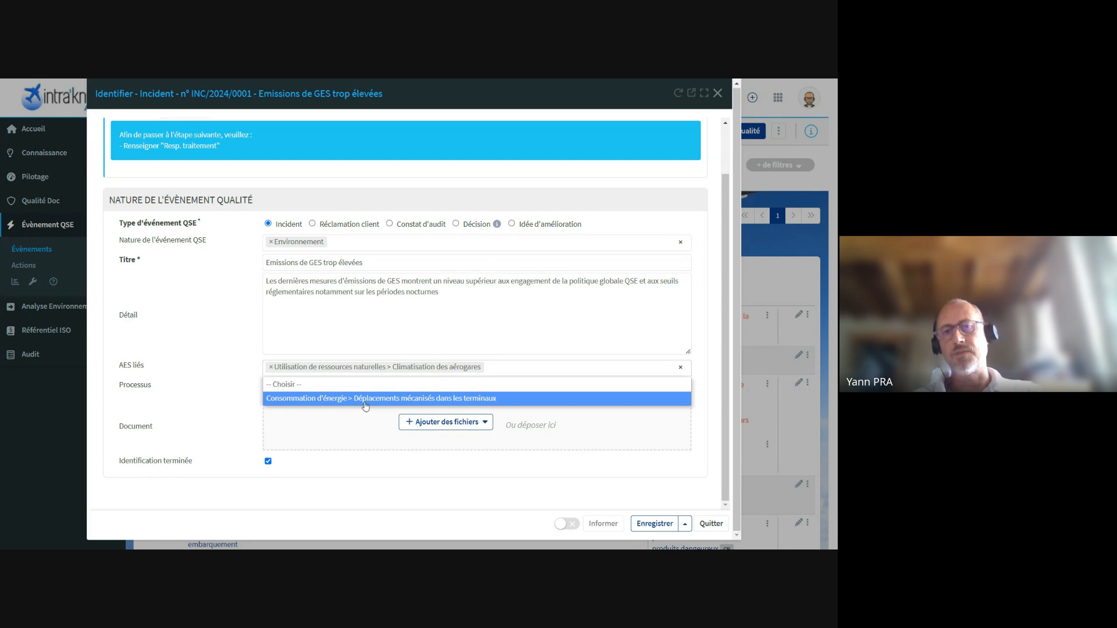
{"action": "left_click", "coordinate": [207, 403]}
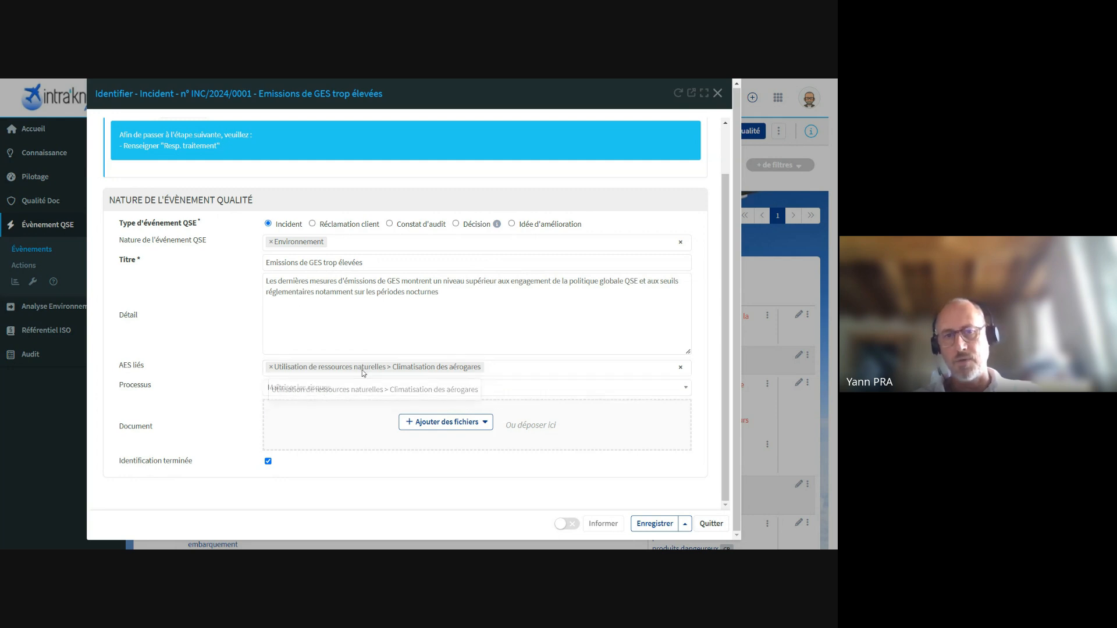
{"action": "left_click", "coordinate": [348, 388]}
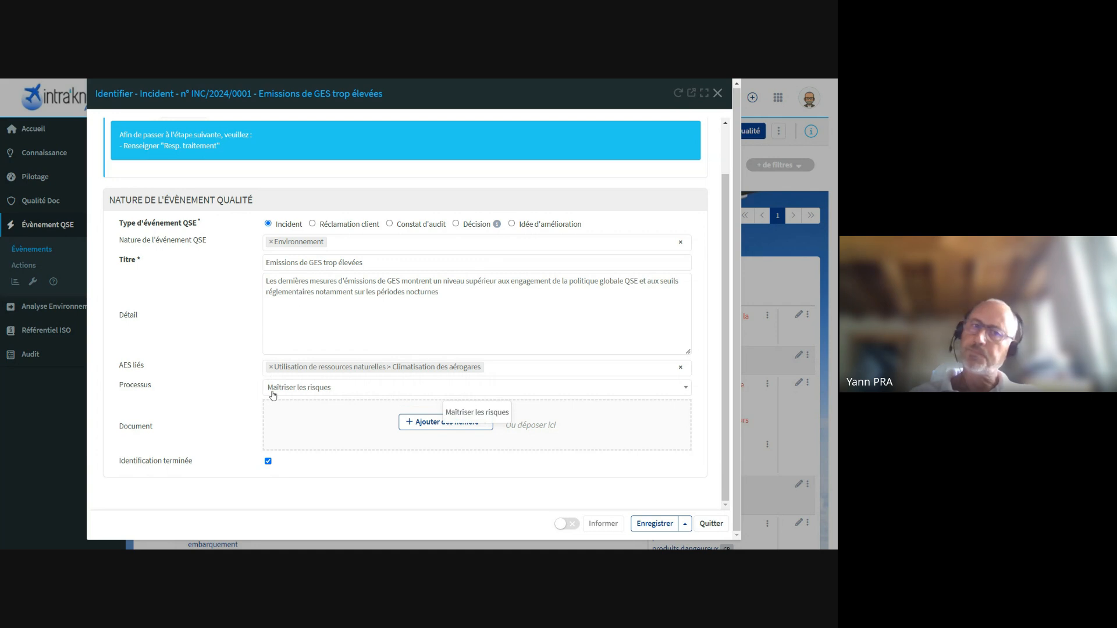
{"action": "left_click", "coordinate": [349, 394]}
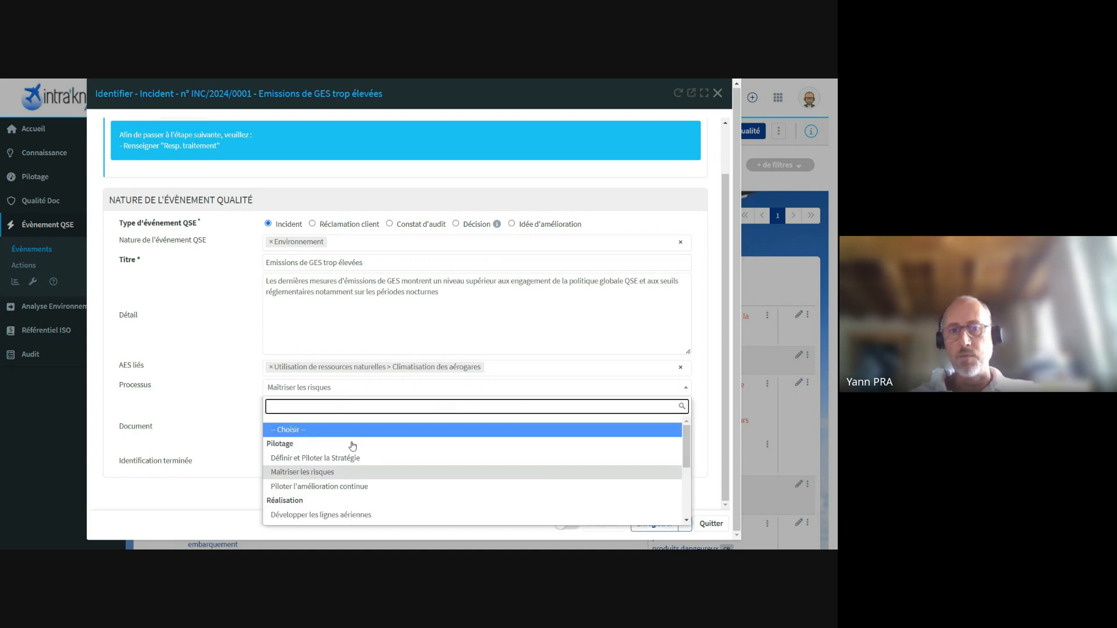
{"action": "left_click", "coordinate": [347, 473]}
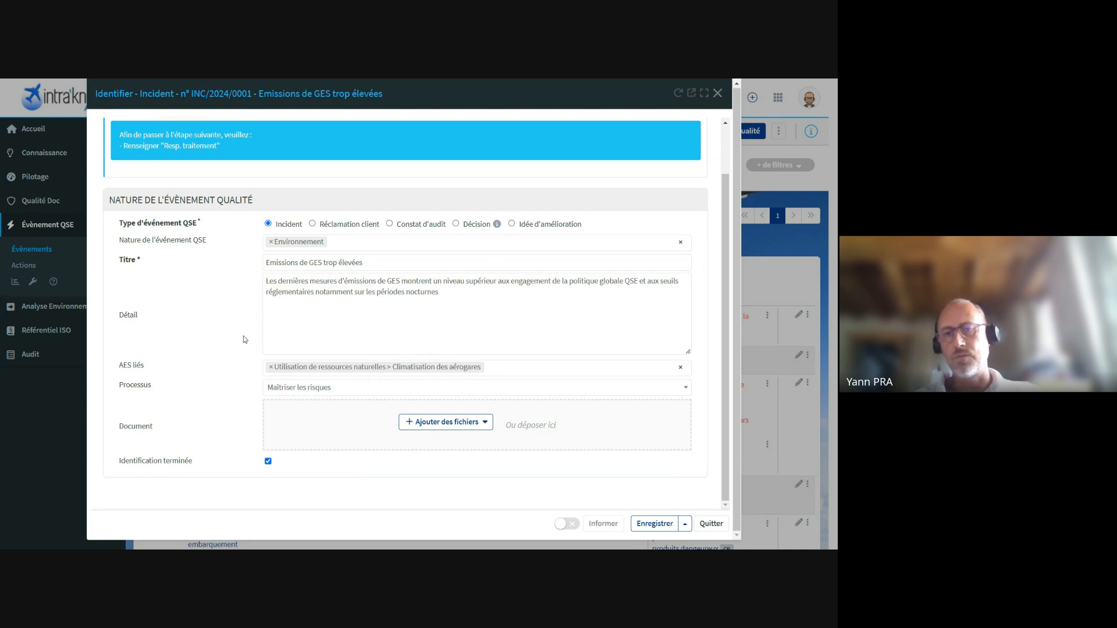
{"action": "scroll", "coordinate": [243, 336], "scroll_direction": "up", "scroll_amount": 2}
{"action": "scroll", "coordinate": [250, 333], "scroll_direction": "down", "scroll_amount": 2}
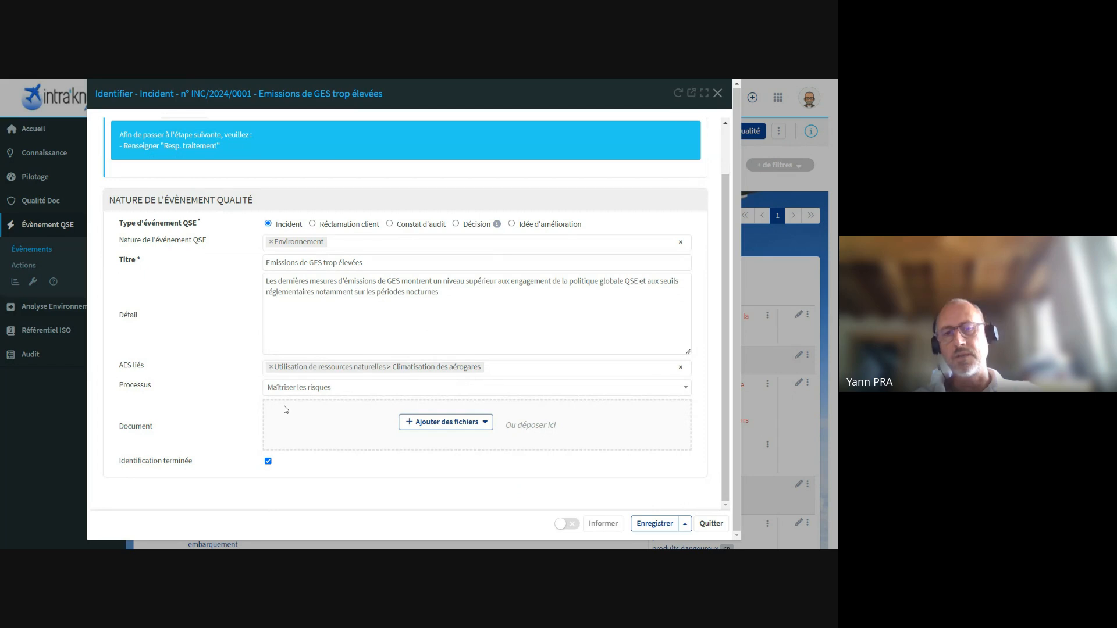
Step: Save the incident with notification enabled, review the drafted notification email and cancel sending it
{"action": "left_click", "coordinate": [566, 525]}
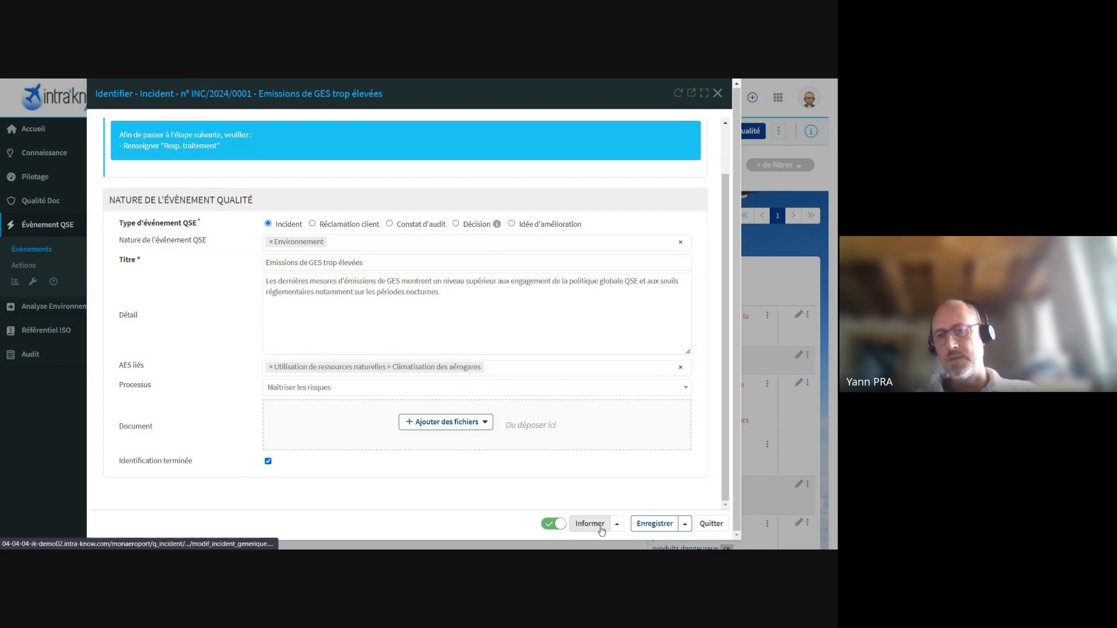
{"action": "left_click", "coordinate": [656, 526]}
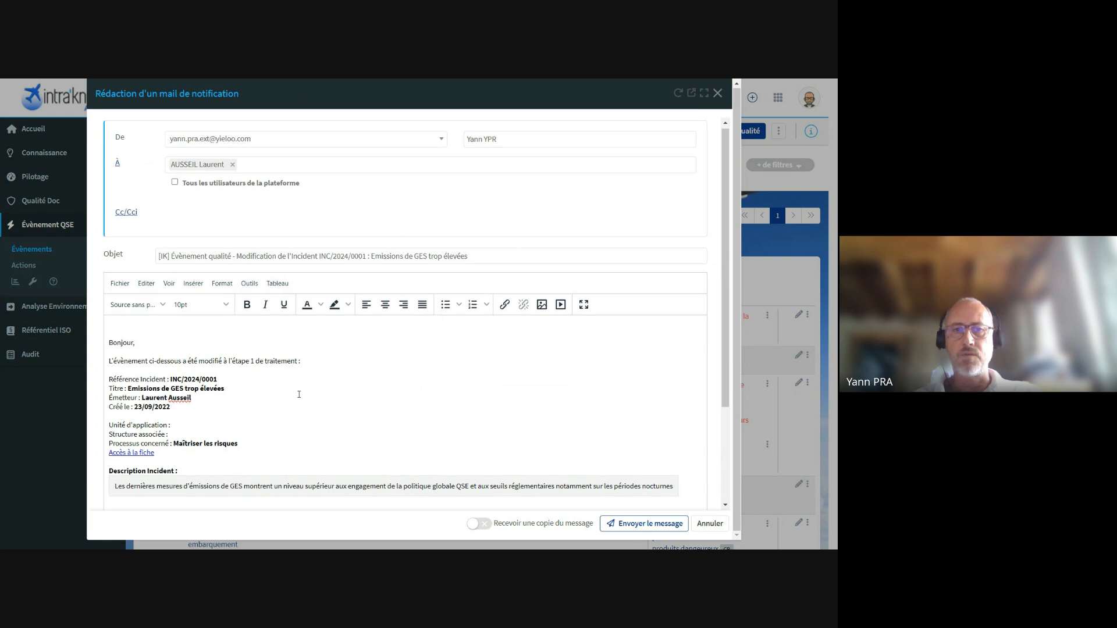
{"action": "scroll", "coordinate": [291, 384], "scroll_direction": "down", "scroll_amount": 3}
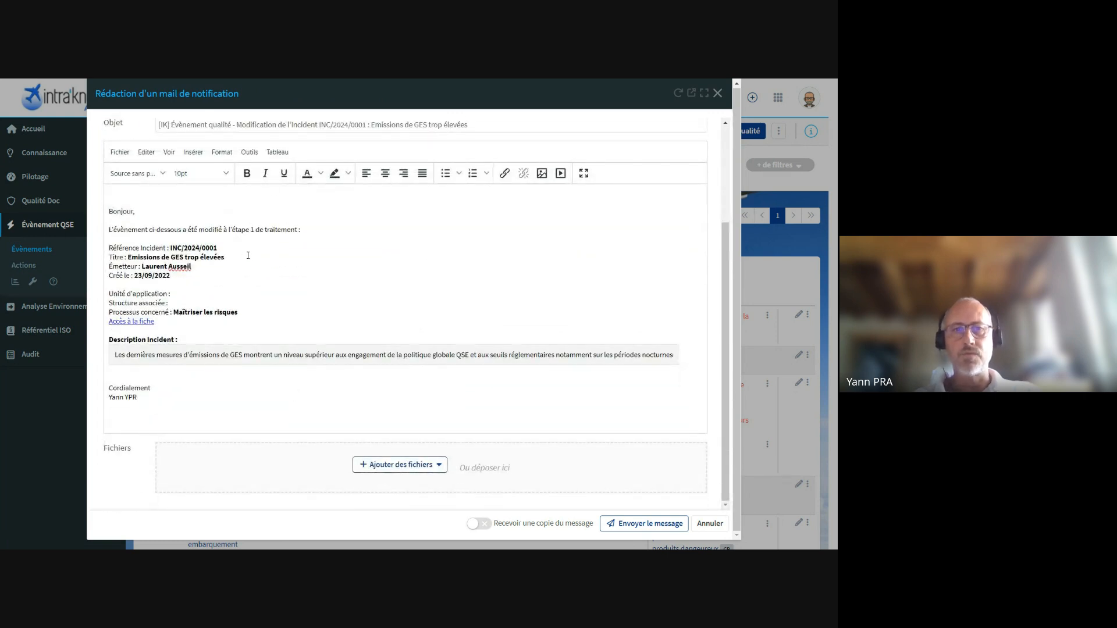
{"action": "left_click", "coordinate": [711, 524]}
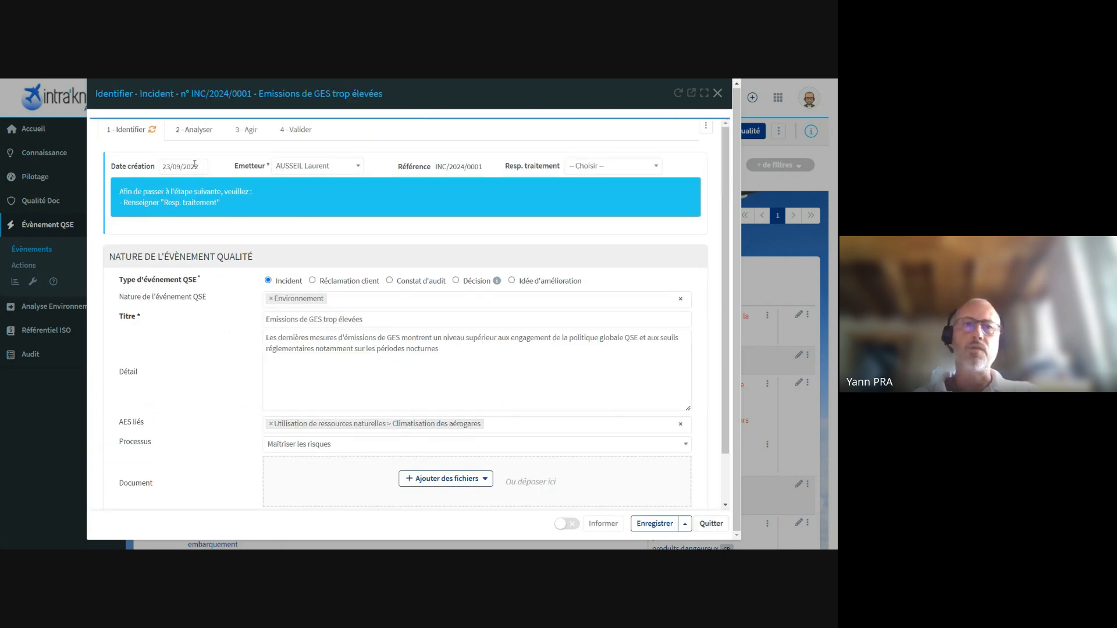
Step: Review the incident's Analyser stage, including causes, consequences and the Méthode 7M section, and close the record
{"action": "left_click", "coordinate": [198, 130]}
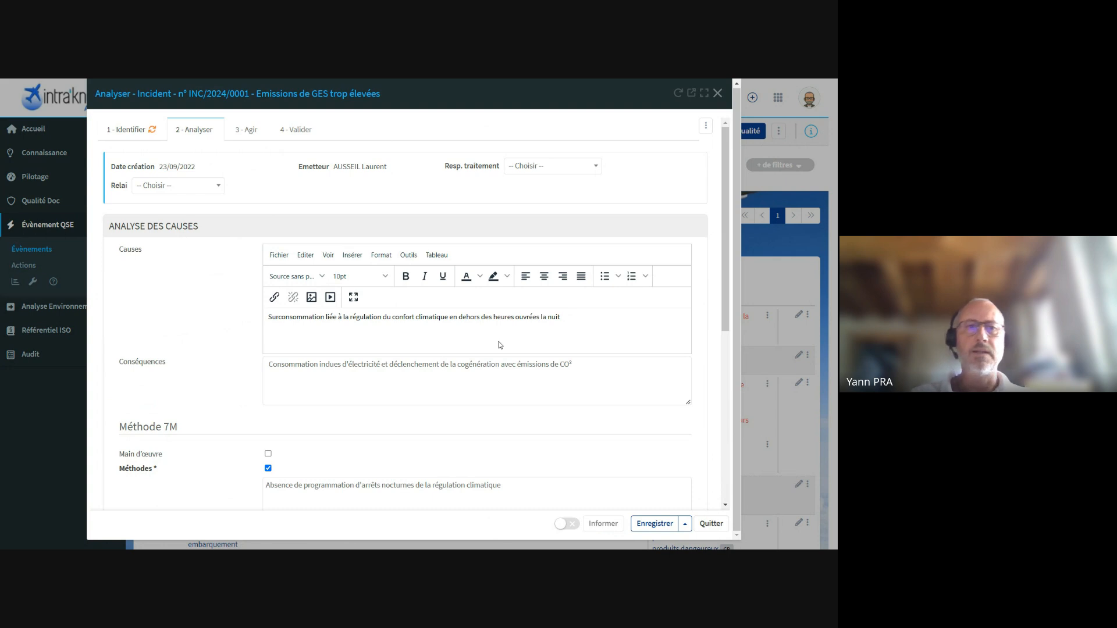
{"action": "scroll", "coordinate": [335, 360], "scroll_direction": "down", "scroll_amount": 2}
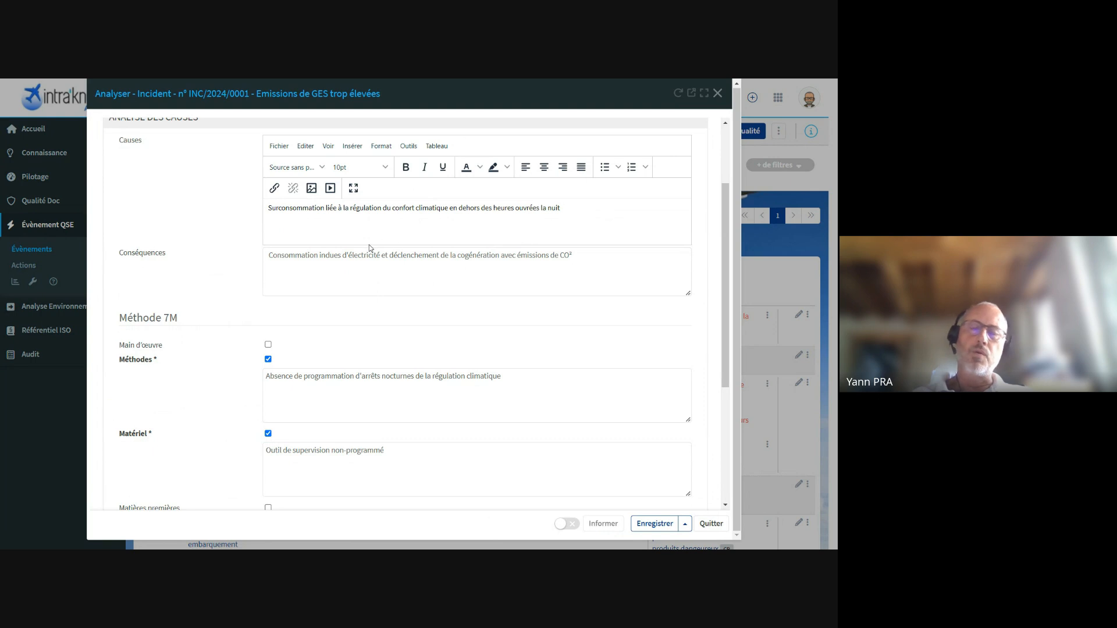
{"action": "scroll", "coordinate": [213, 262], "scroll_direction": "down", "scroll_amount": 4}
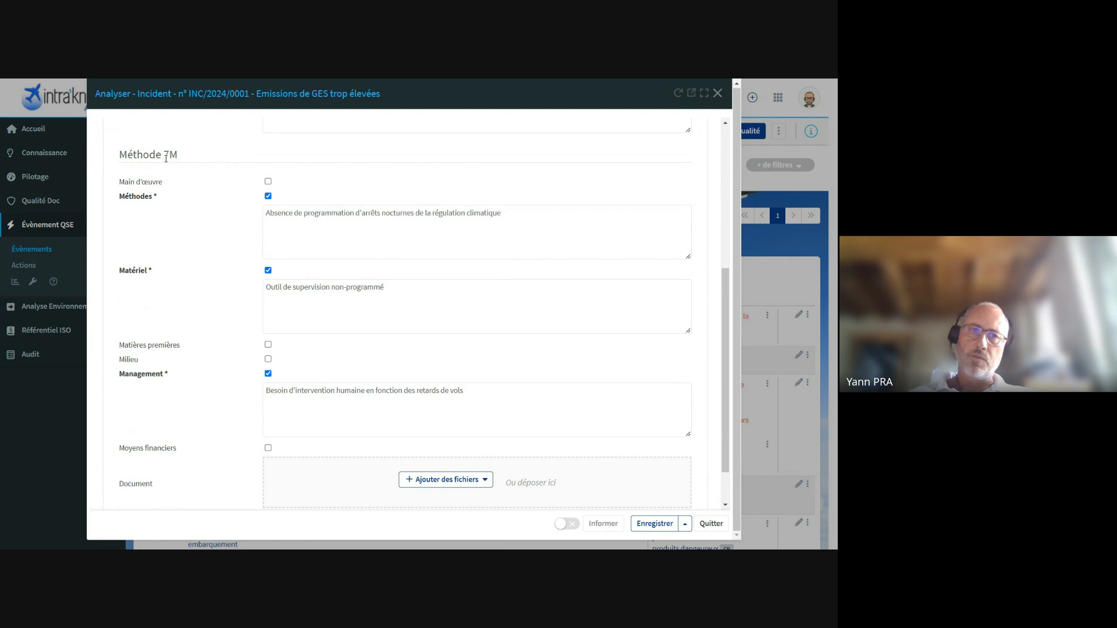
{"action": "left_click", "coordinate": [269, 182]}
{"action": "left_click", "coordinate": [269, 182]}
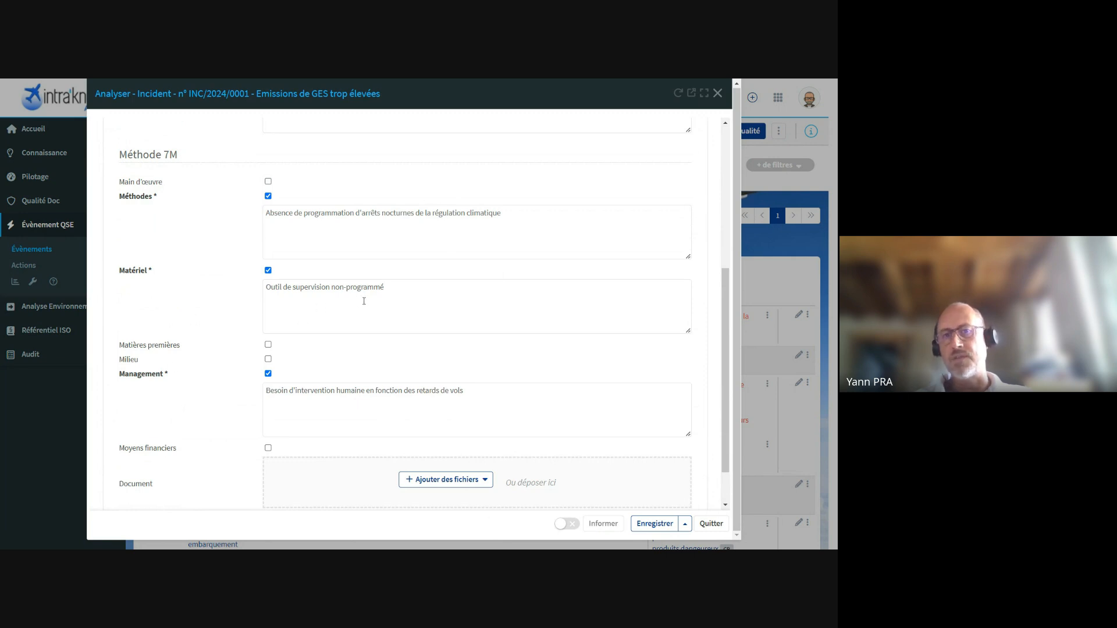
{"action": "scroll", "coordinate": [376, 315], "scroll_direction": "down", "scroll_amount": 2}
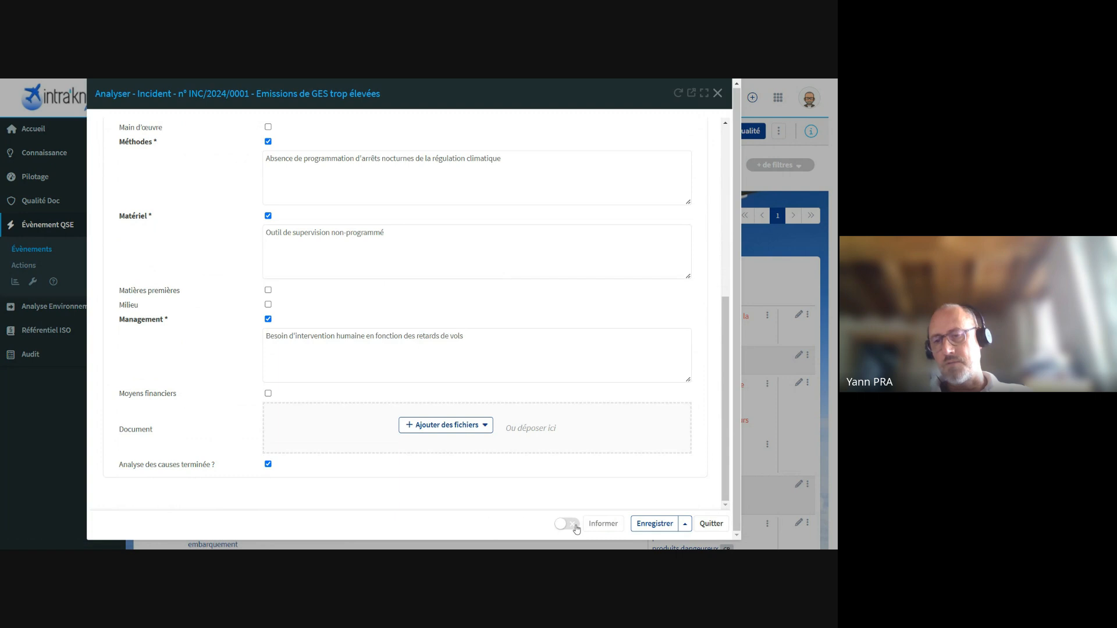
{"action": "scroll", "coordinate": [401, 402], "scroll_direction": "up", "scroll_amount": 6}
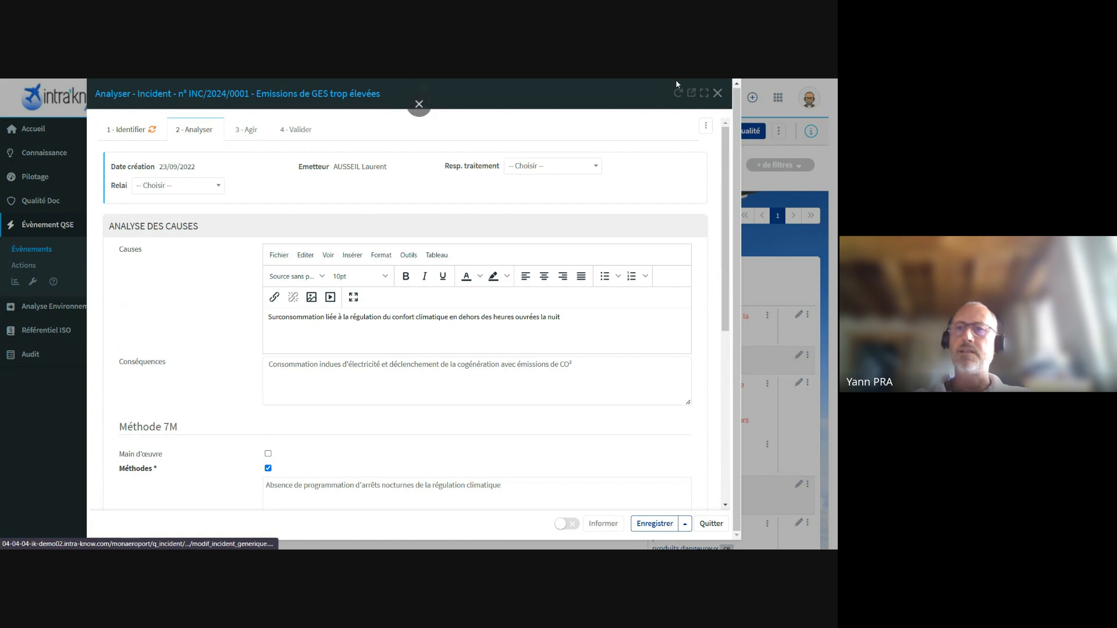
{"action": "left_click", "coordinate": [717, 93]}
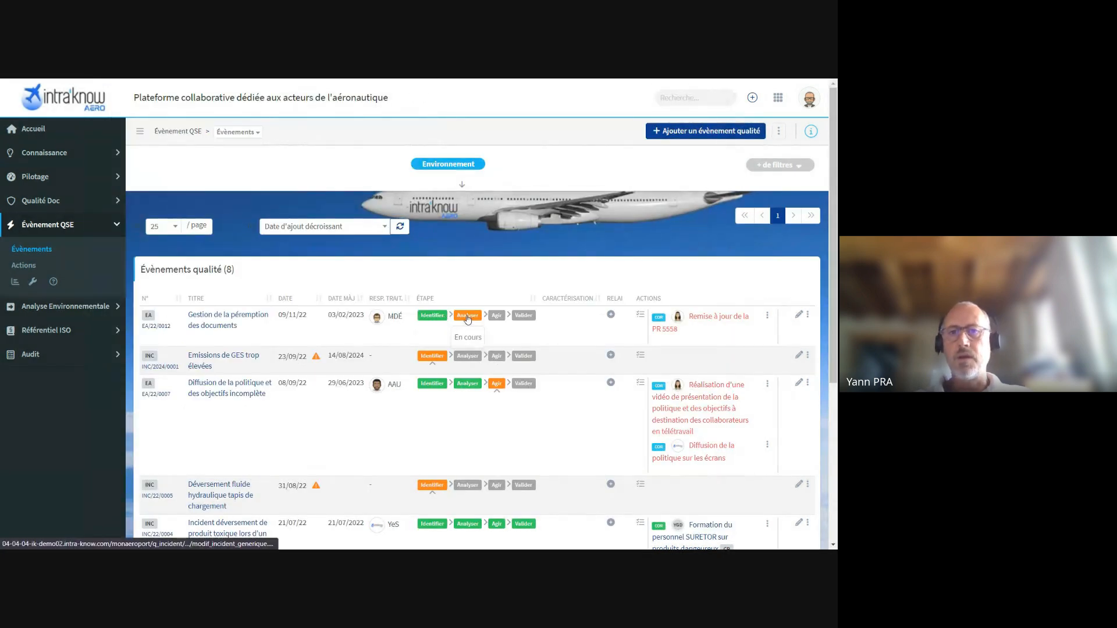
Step: Examine the Agir stage of "Diffusion de la politique et des objectifs incomplète" and its video presentation corrective action, and close both
{"action": "left_click", "coordinate": [498, 384]}
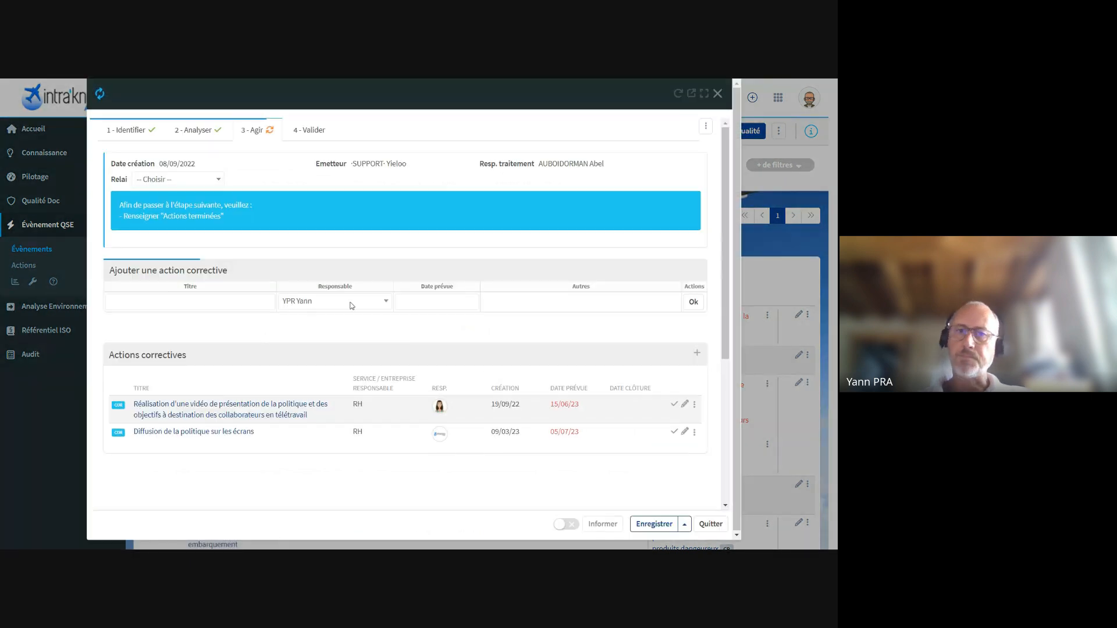
{"action": "scroll", "coordinate": [285, 254], "scroll_direction": "down", "scroll_amount": 2}
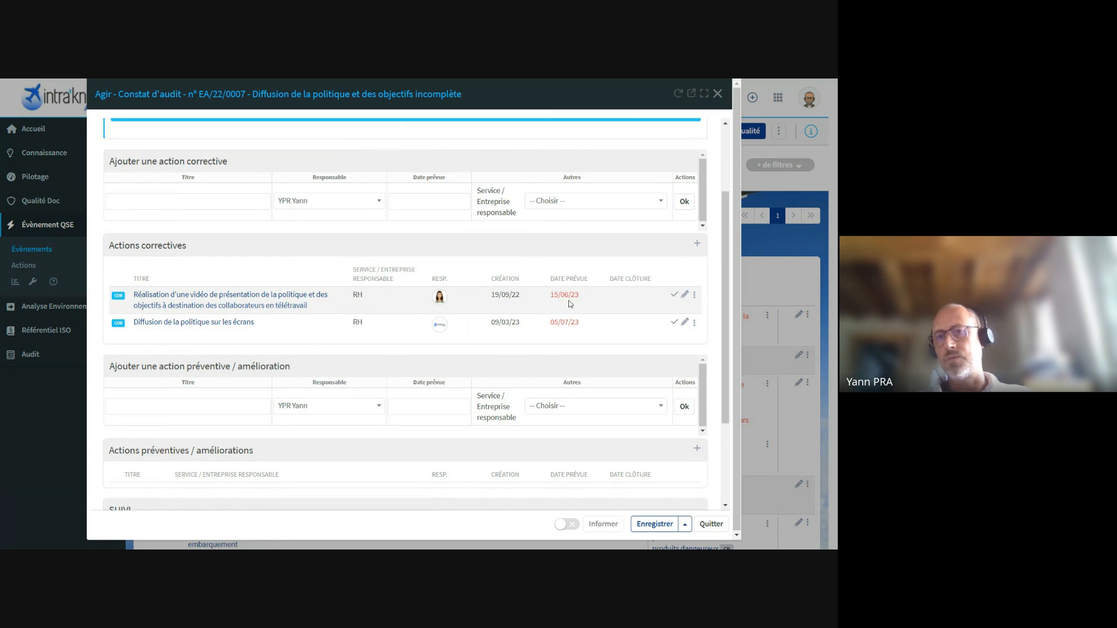
{"action": "left_click", "coordinate": [685, 295]}
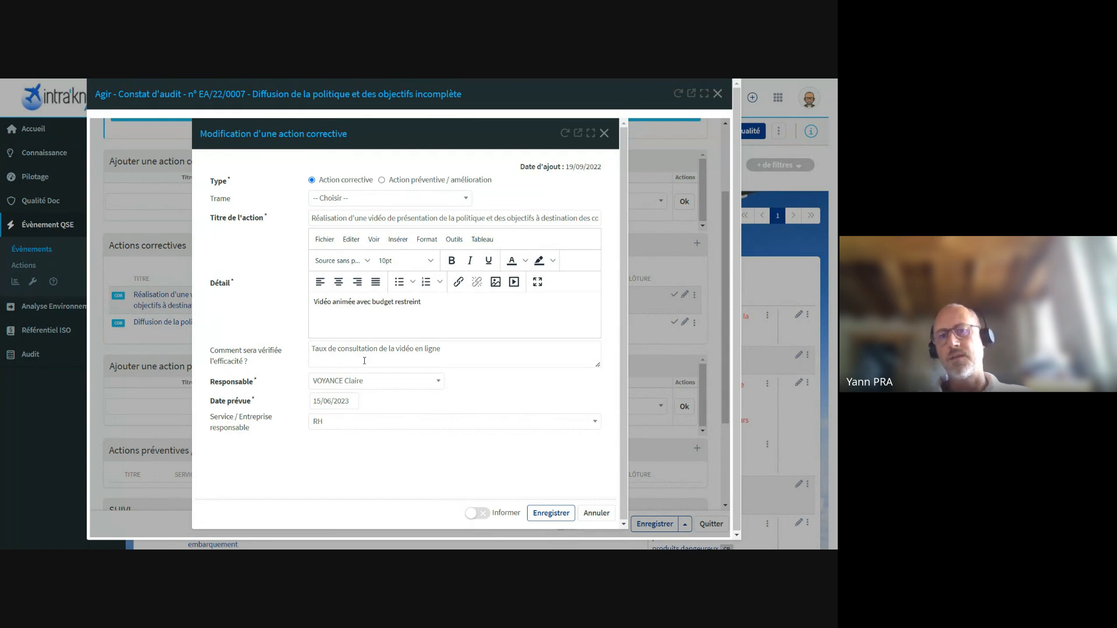
{"action": "left_click", "coordinate": [604, 133]}
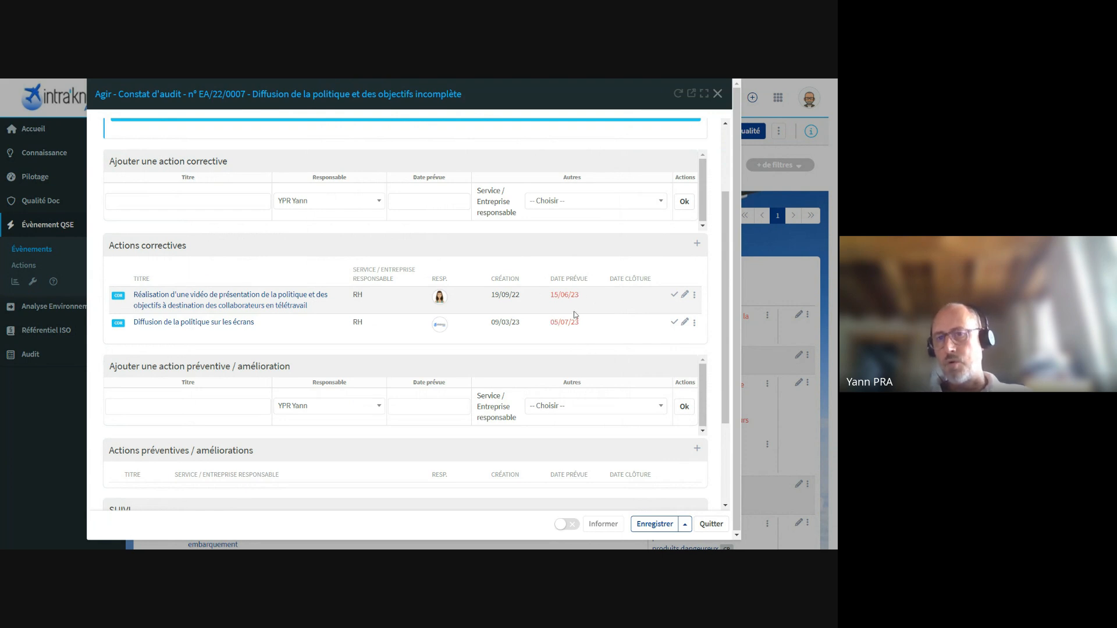
{"action": "left_click", "coordinate": [711, 523]}
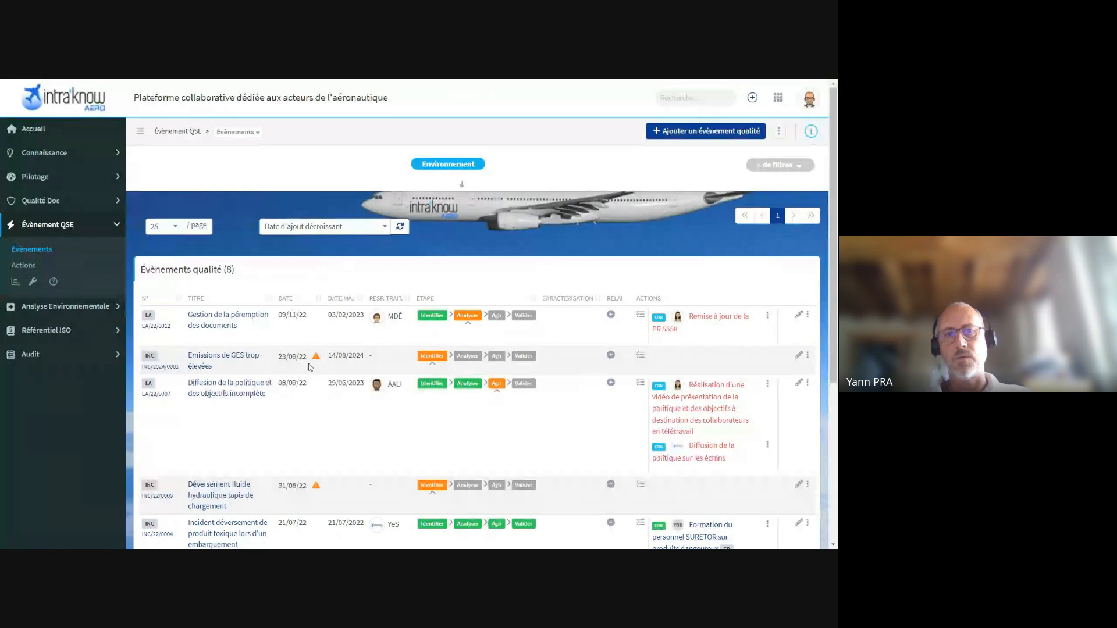
Step: Preview the description of the GES emissions incident and the details of the video presentation action in the events list
{"action": "mouse_move", "coordinate": [228, 356]}
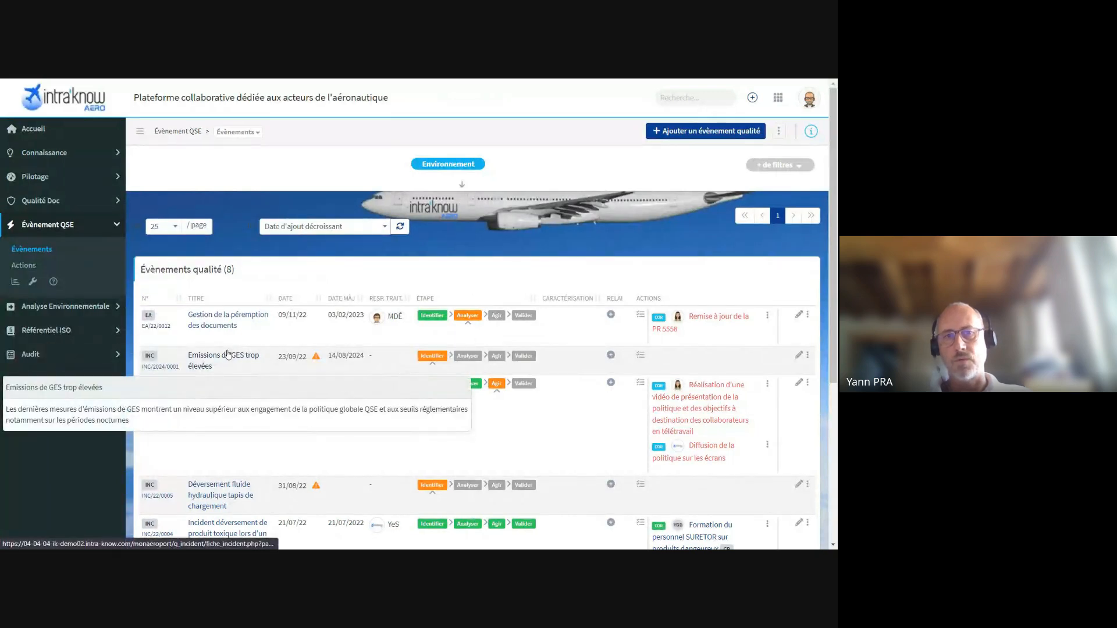
{"action": "scroll", "coordinate": [283, 288], "scroll_direction": "down", "scroll_amount": 1}
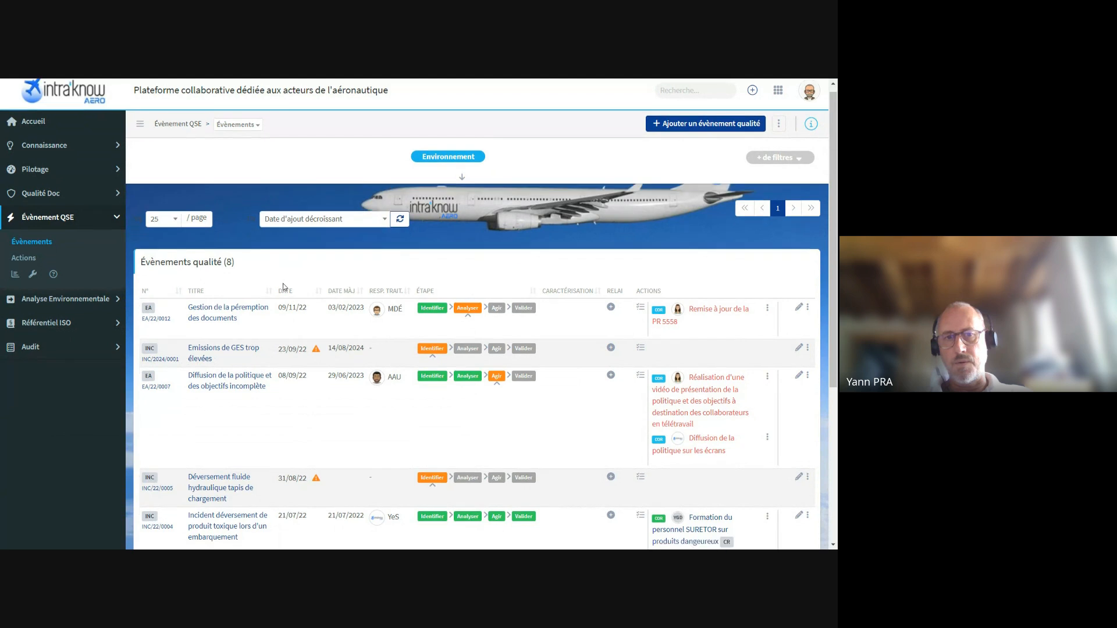
{"action": "scroll", "coordinate": [283, 288], "scroll_direction": "down", "scroll_amount": 1}
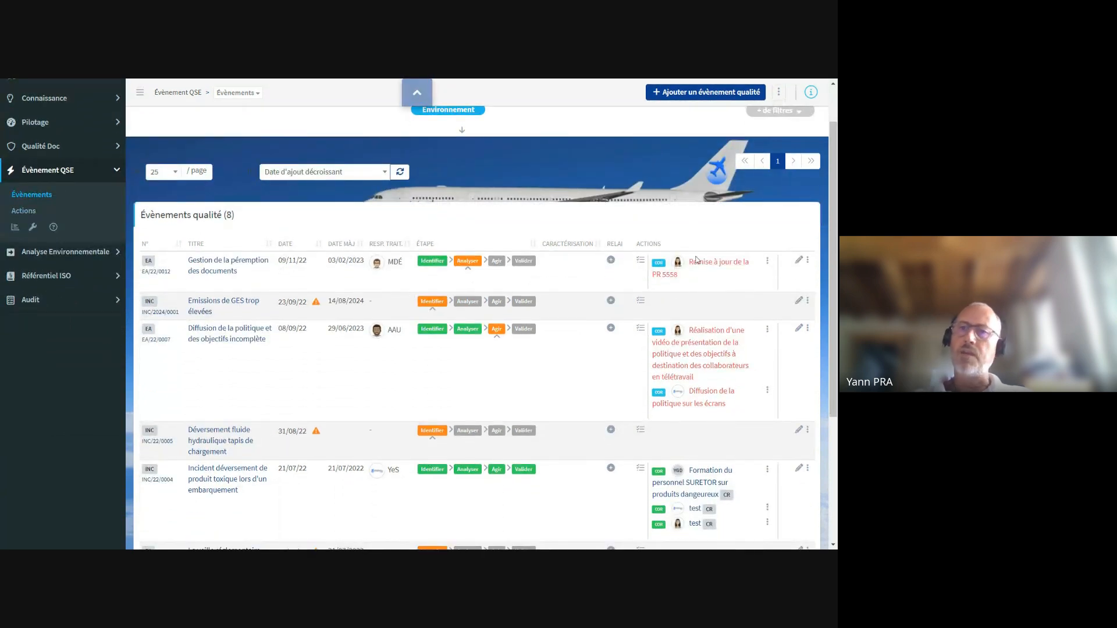
{"action": "scroll", "coordinate": [731, 460], "scroll_direction": "down", "scroll_amount": 1}
{"action": "mouse_move", "coordinate": [706, 423]}
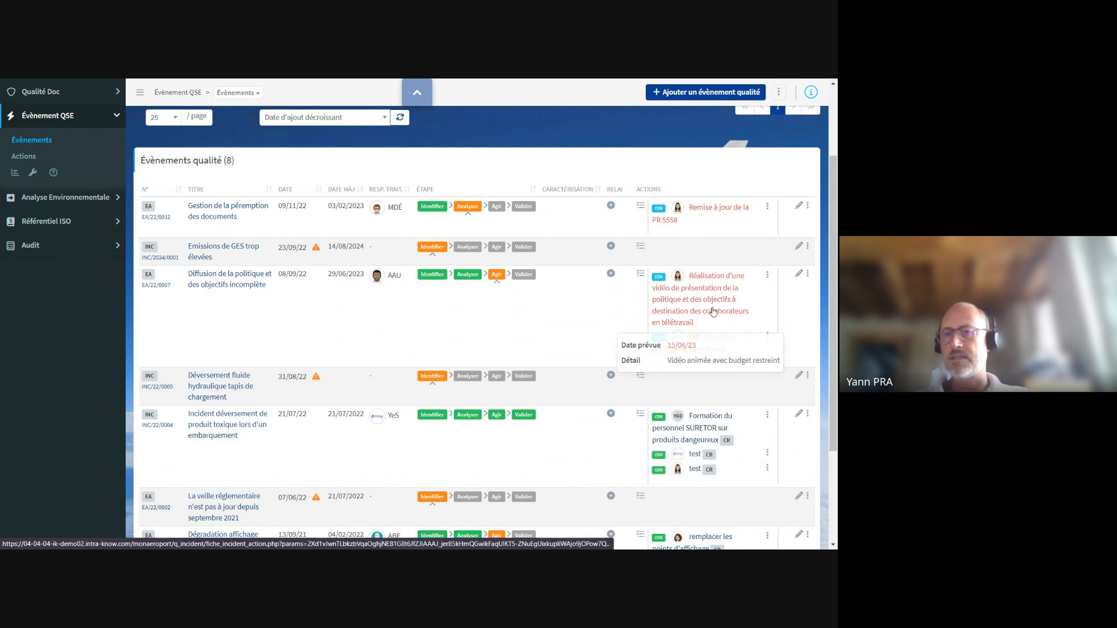
Step: Draft a reminder email to the person responsible for the video presentation action, review its content and close it without sending
{"action": "mouse_move", "coordinate": [708, 277]}
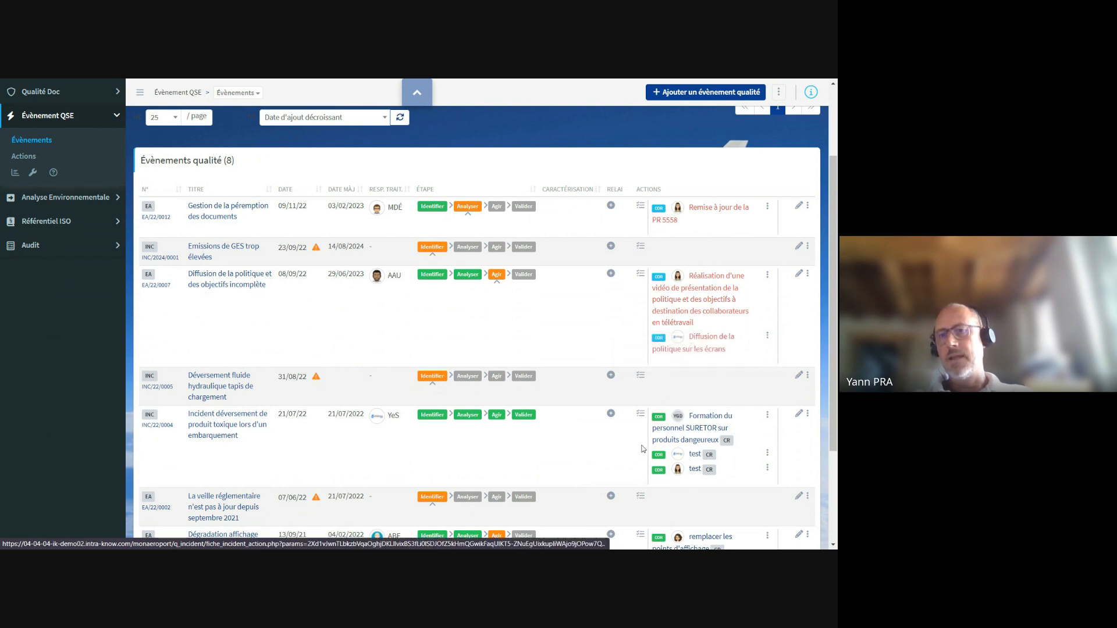
{"action": "mouse_move", "coordinate": [660, 415]}
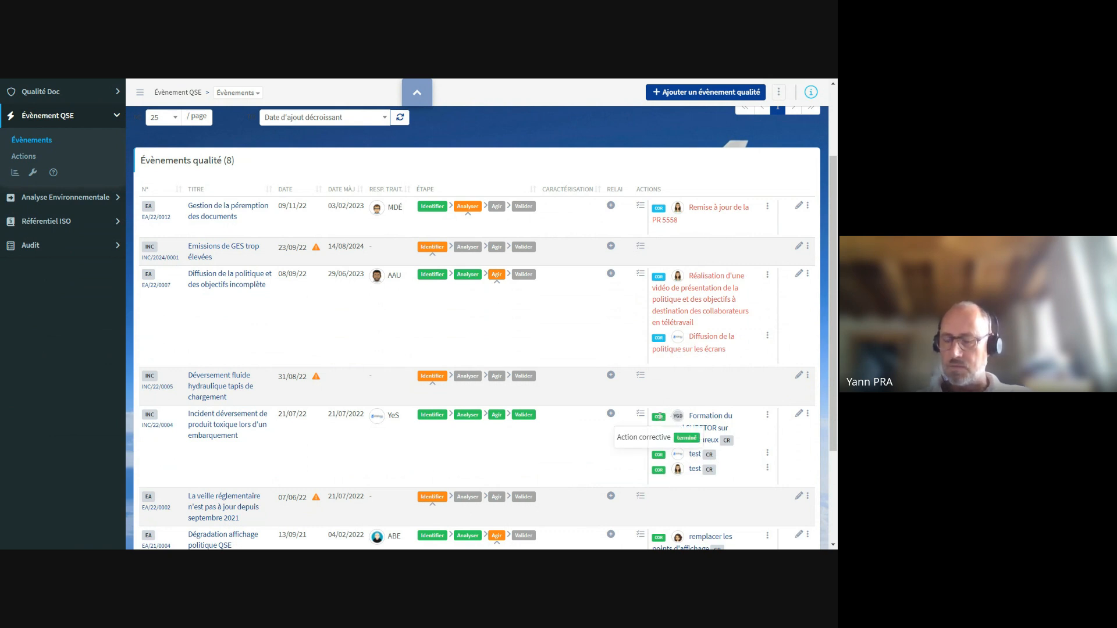
{"action": "mouse_move", "coordinate": [726, 442]}
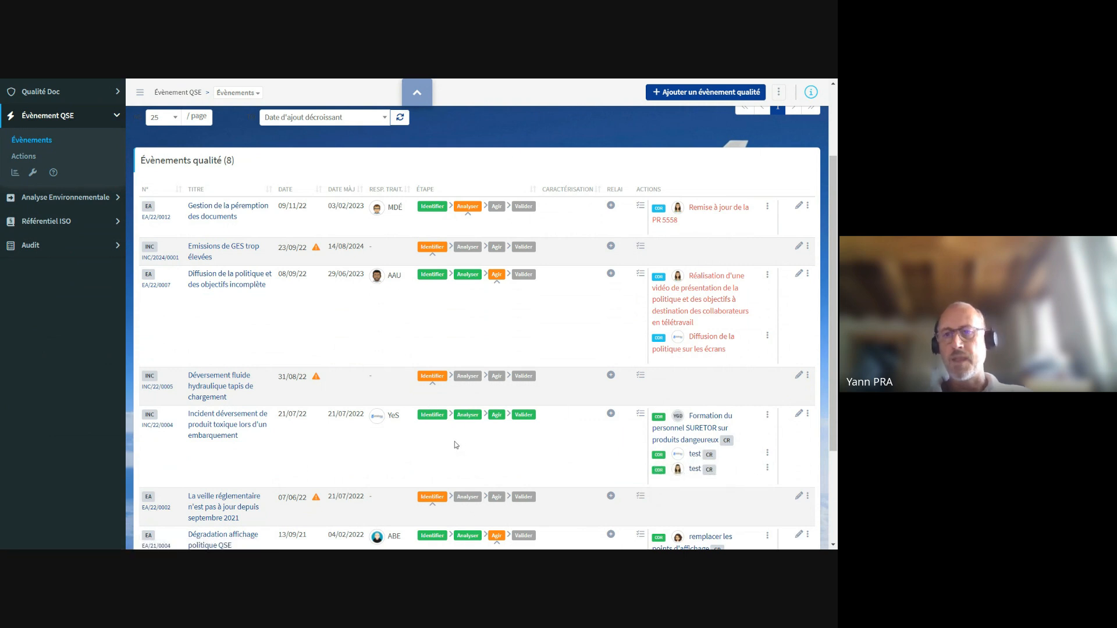
{"action": "mouse_move", "coordinate": [712, 314]}
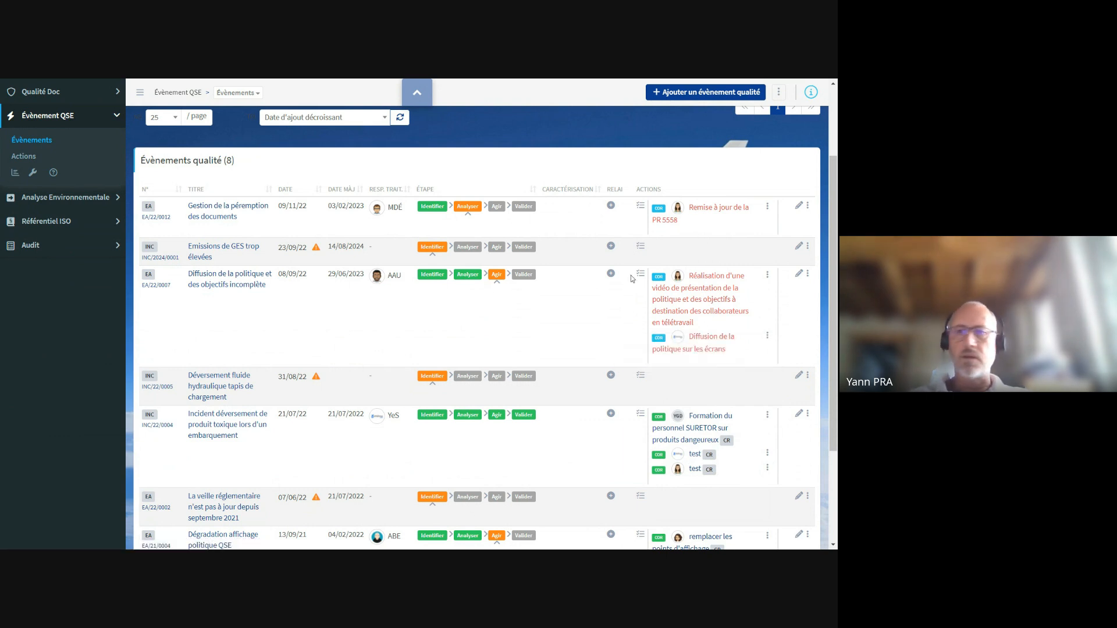
{"action": "left_click", "coordinate": [767, 274]}
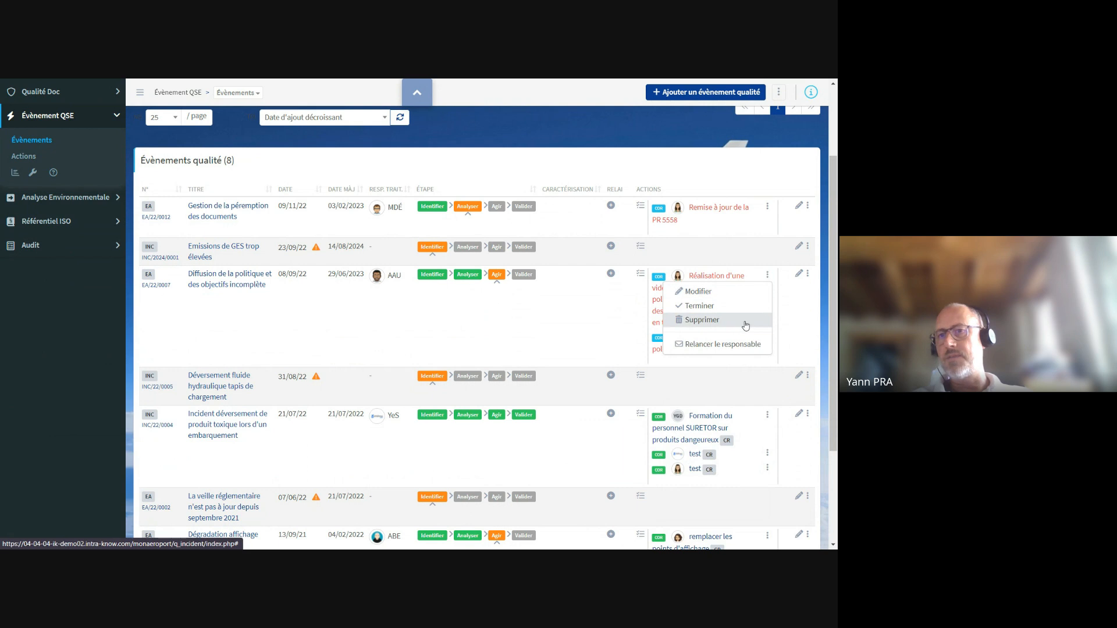
{"action": "left_click", "coordinate": [729, 344]}
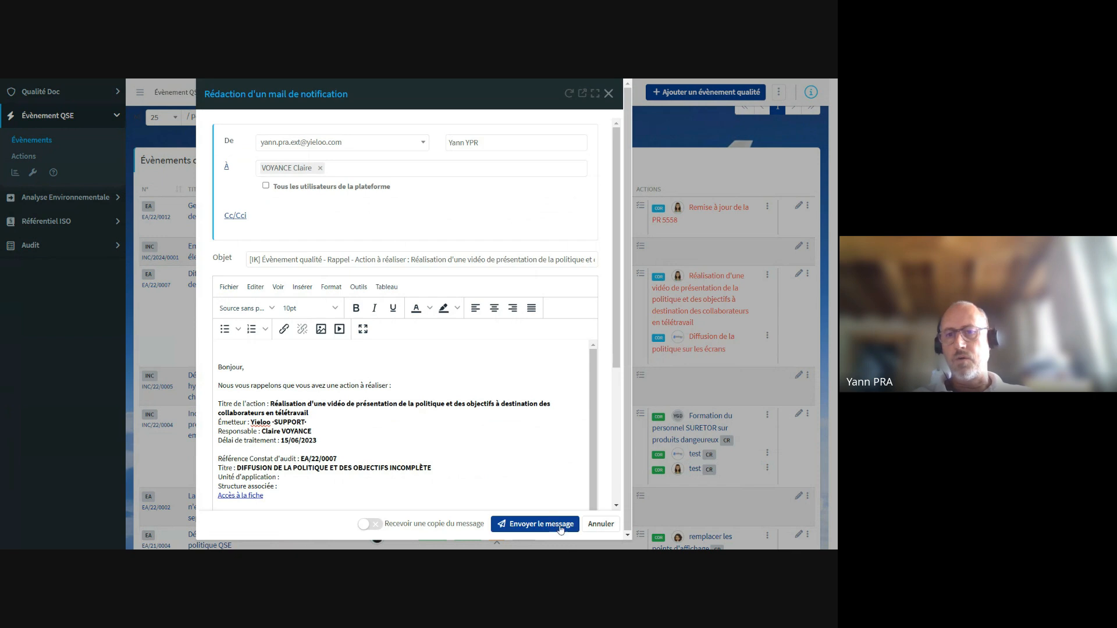
{"action": "mouse_move", "coordinate": [282, 173]}
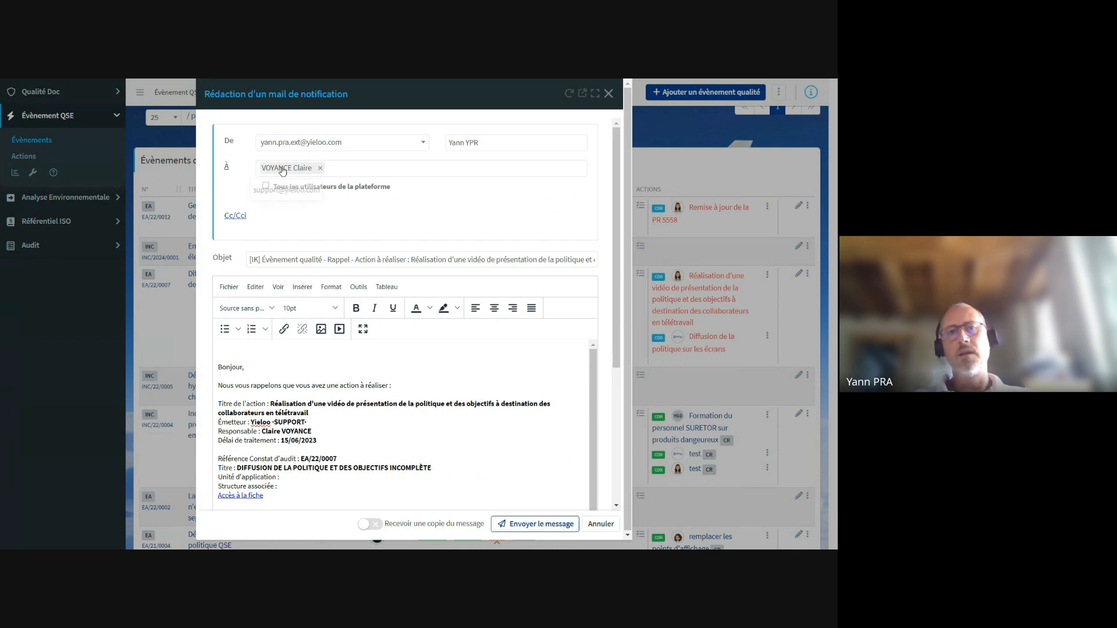
{"action": "scroll", "coordinate": [291, 321], "scroll_direction": "down", "scroll_amount": 5}
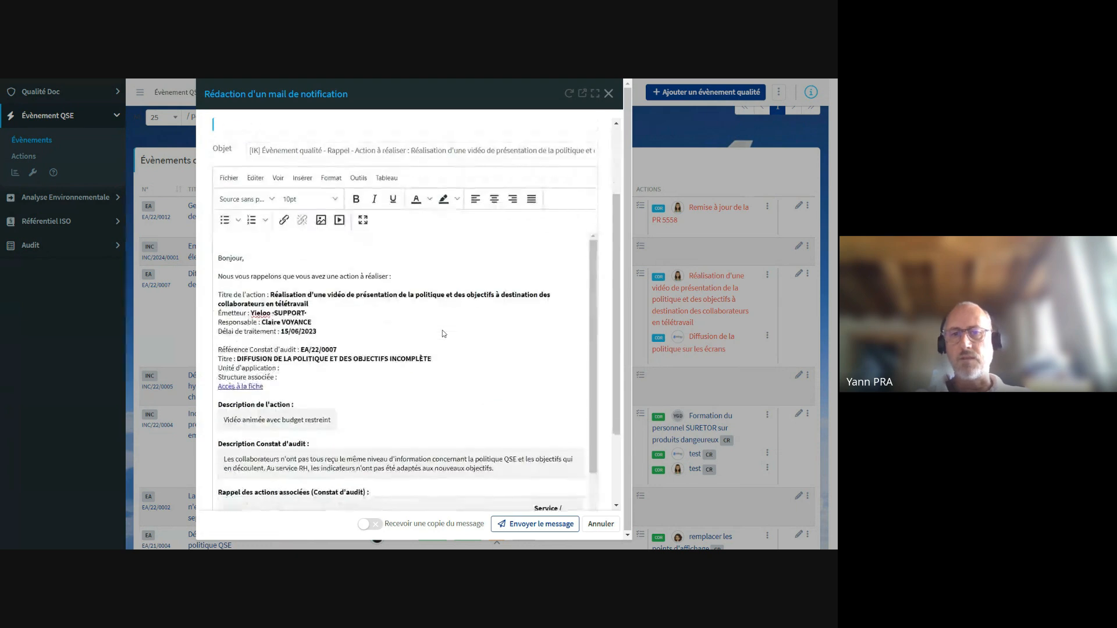
{"action": "scroll", "coordinate": [261, 366], "scroll_direction": "down", "scroll_amount": 4}
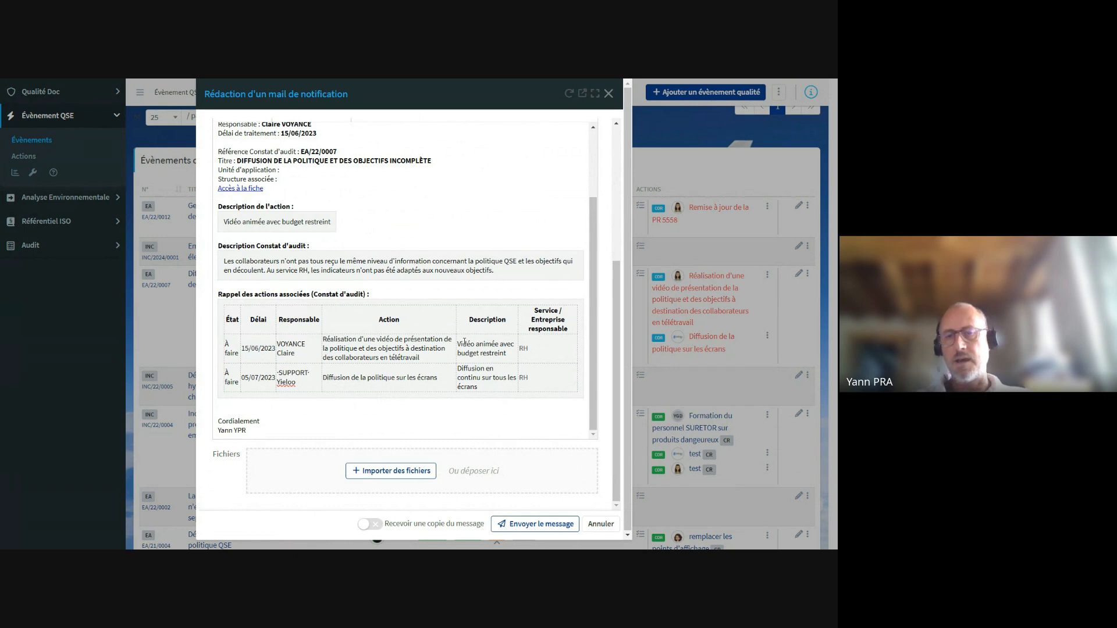
{"action": "left_click", "coordinate": [608, 94]}
Step: Open the environmental analysis processing list and view the Identifier stage of "Consommation d'énergie > Déplacements mécanisés dans les terminaux"
{"action": "scroll", "coordinate": [629, 504], "scroll_direction": "up", "scroll_amount": 2}
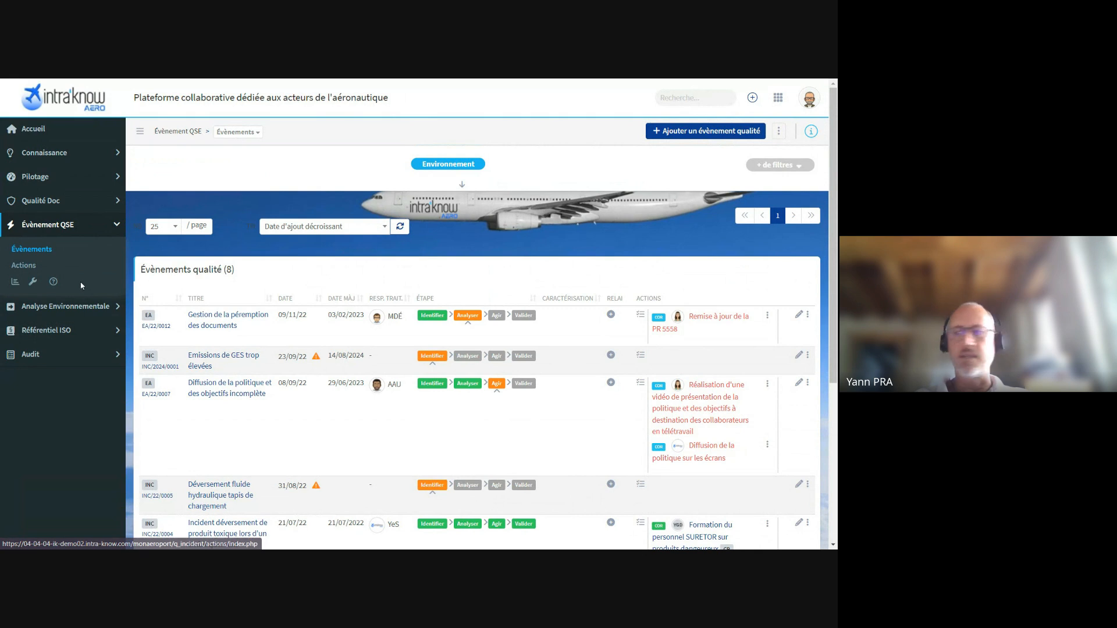
{"action": "mouse_move", "coordinate": [61, 309]}
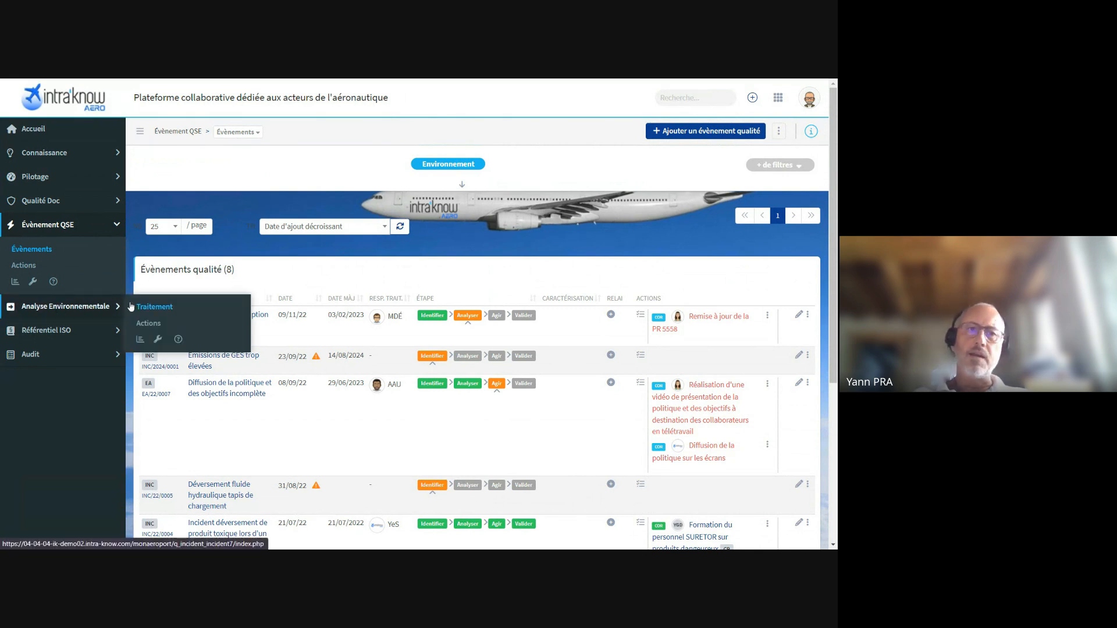
{"action": "left_click", "coordinate": [155, 304]}
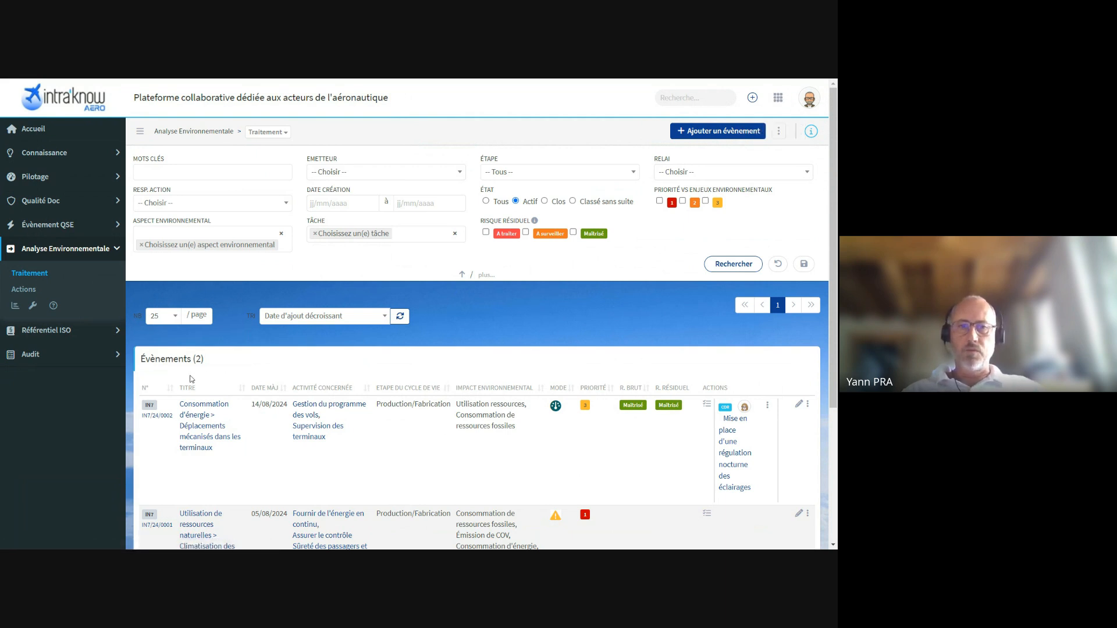
{"action": "left_click", "coordinate": [799, 403]}
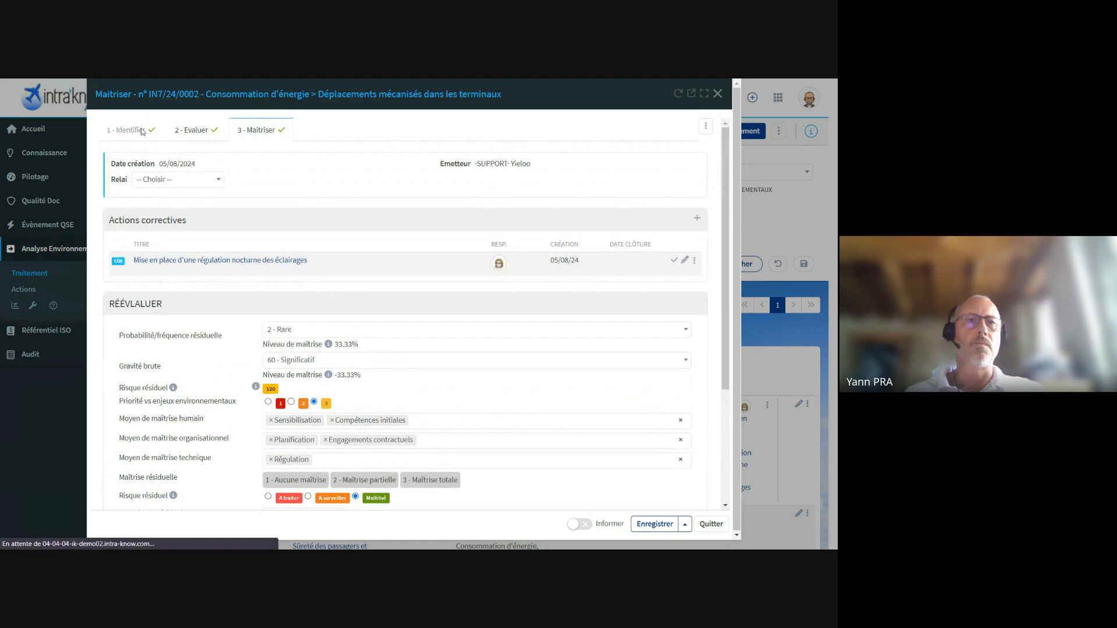
{"action": "left_click", "coordinate": [129, 128]}
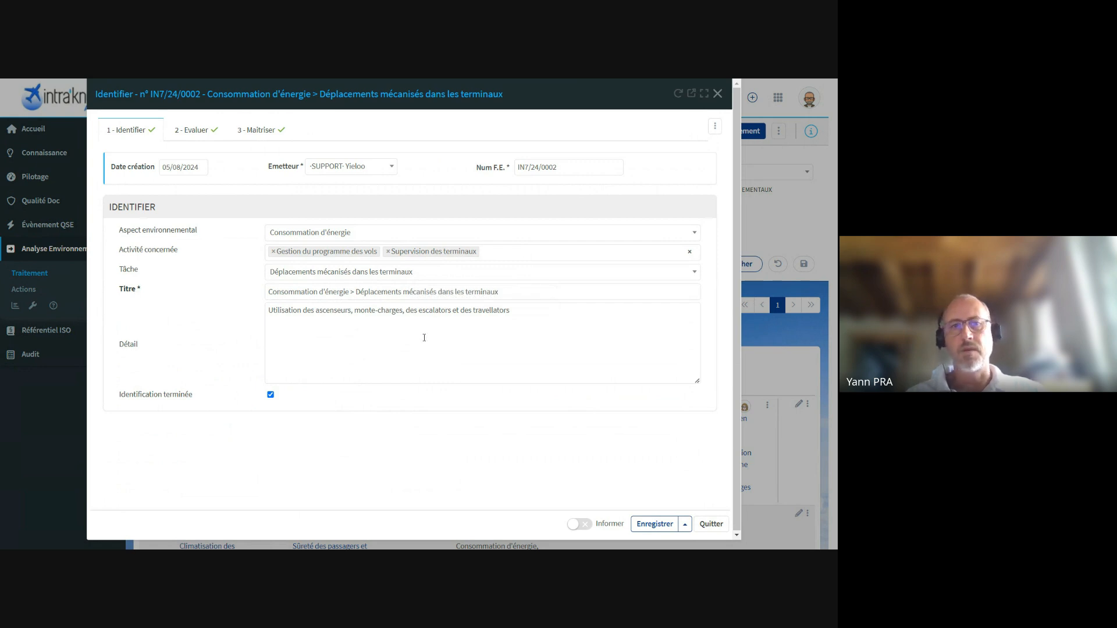
Step: Examine the Evaluer stage's characterisation and criticality sections, including the choices for Sensibilité du milieu and Mode
{"action": "left_click", "coordinate": [201, 132]}
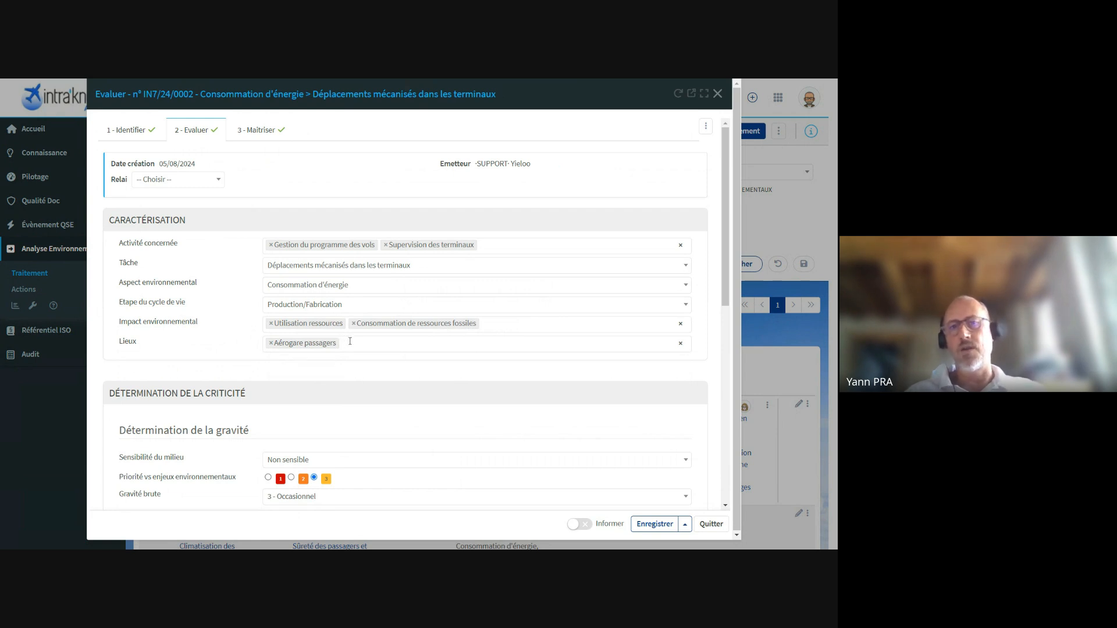
{"action": "scroll", "coordinate": [350, 342], "scroll_direction": "down", "scroll_amount": 2}
{"action": "scroll", "coordinate": [351, 344], "scroll_direction": "down", "scroll_amount": 1}
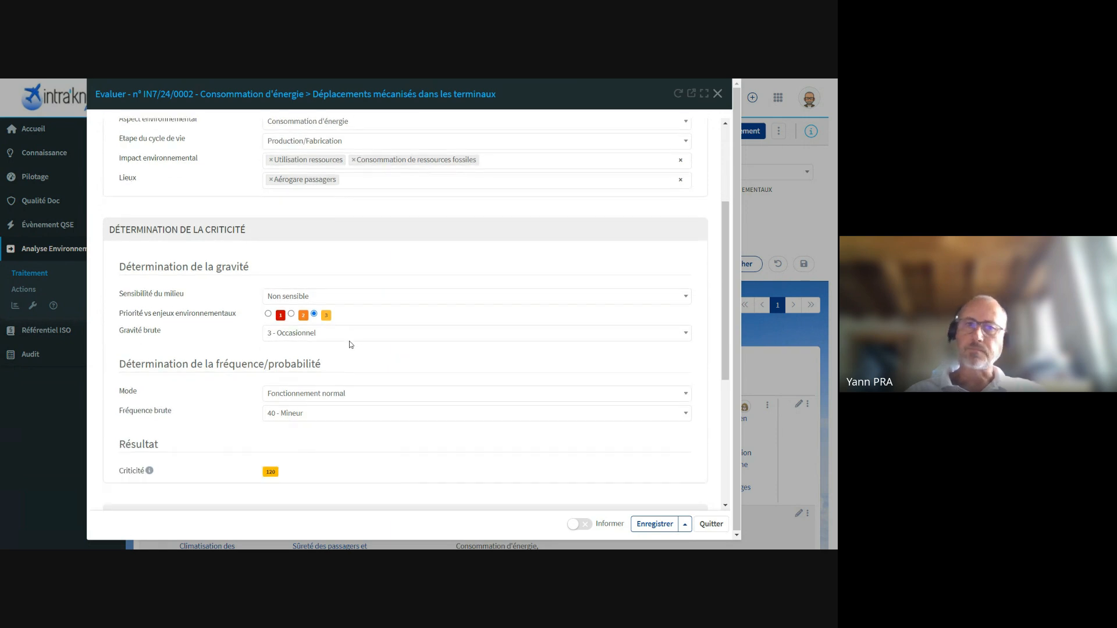
{"action": "scroll", "coordinate": [235, 244], "scroll_direction": "down", "scroll_amount": 2}
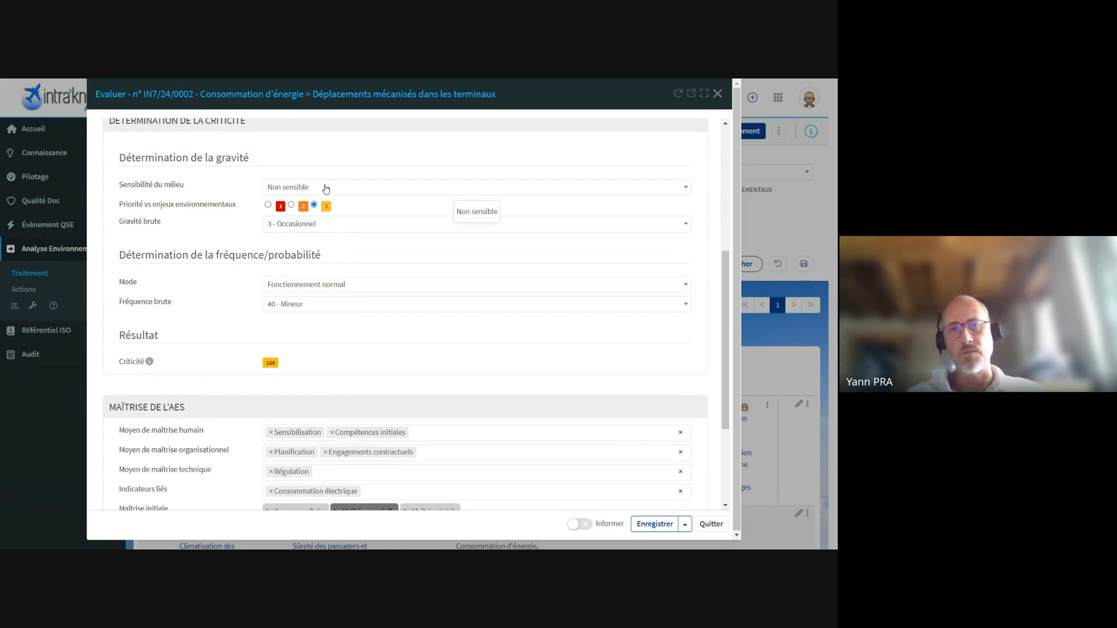
{"action": "left_click", "coordinate": [325, 187]}
{"action": "left_click", "coordinate": [344, 182]}
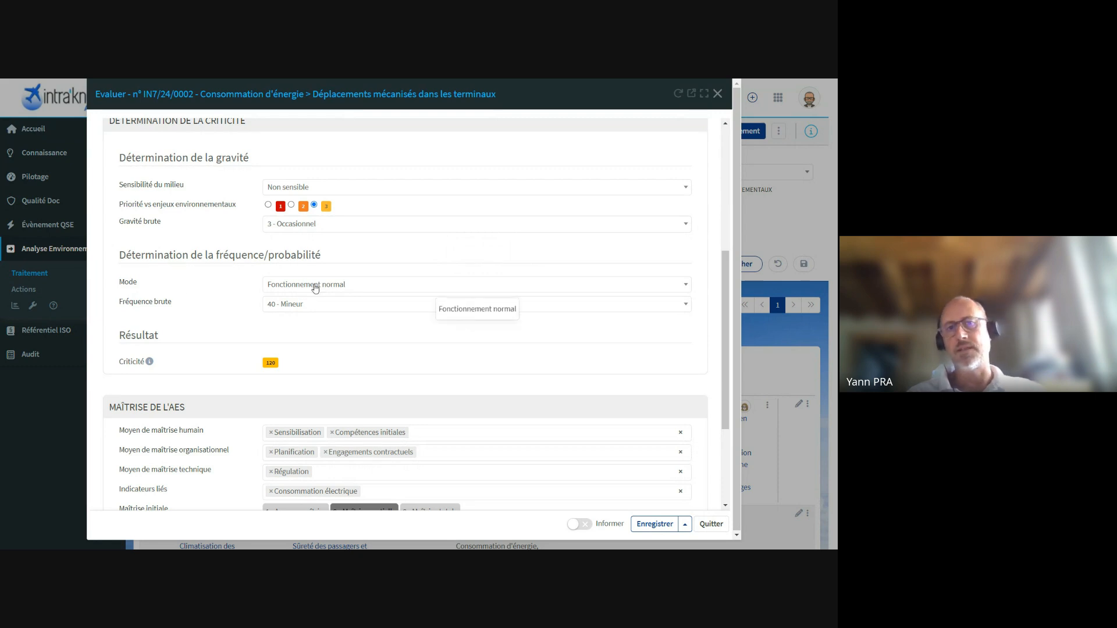
{"action": "left_click", "coordinate": [315, 288]}
{"action": "left_click", "coordinate": [221, 287]}
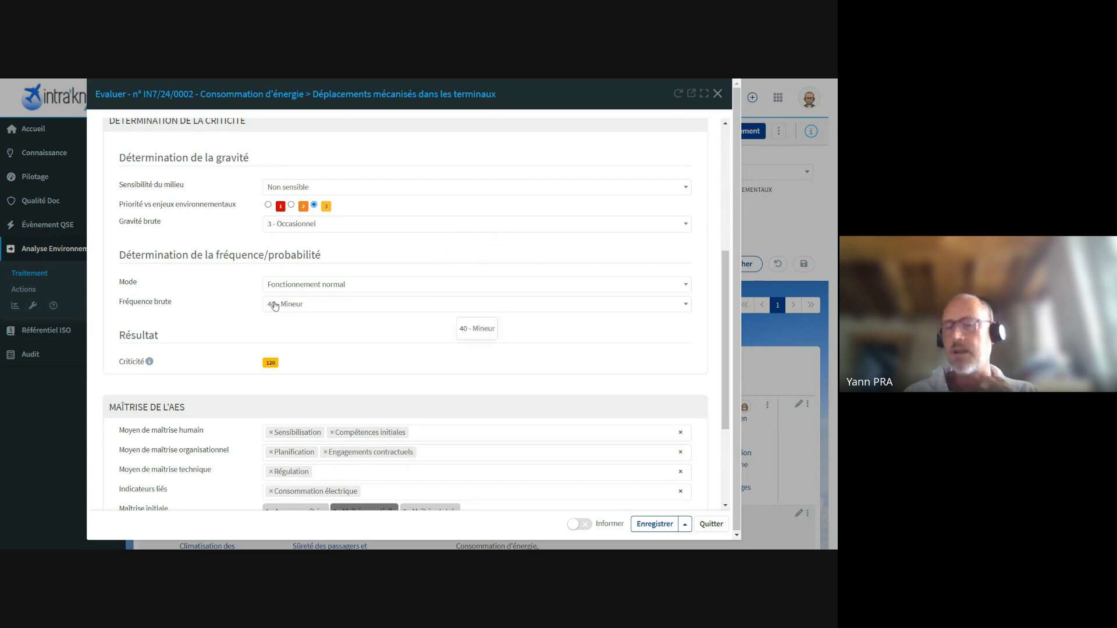
Step: Review the Maîtrise de l'AES and Analyse sections of the Evaluer stage
{"action": "scroll", "coordinate": [288, 281], "scroll_direction": "down", "scroll_amount": 2}
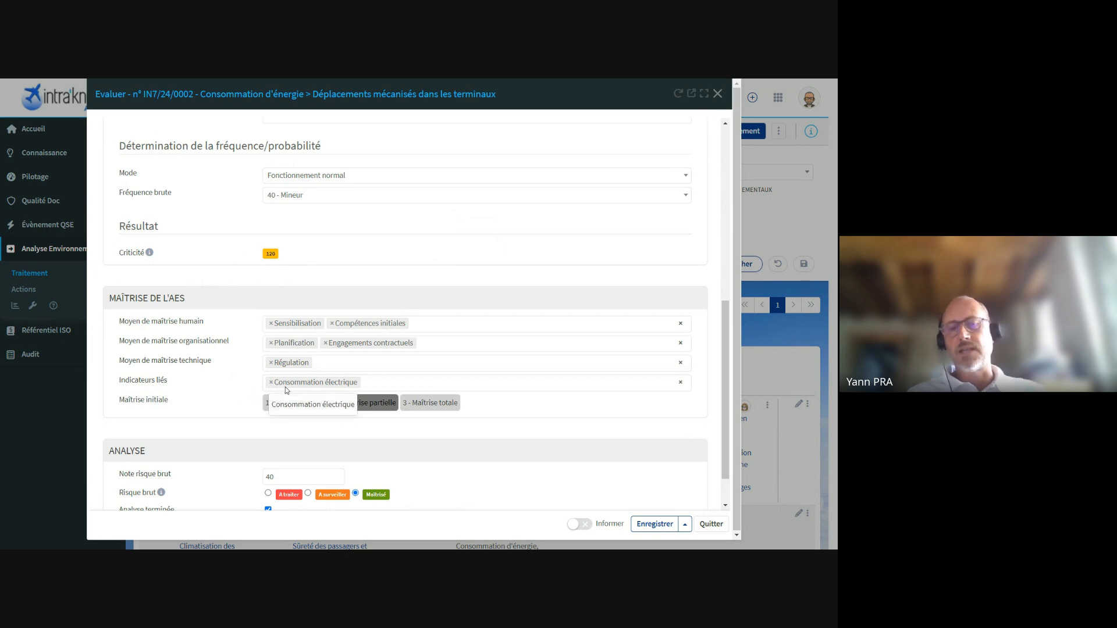
{"action": "scroll", "coordinate": [235, 414], "scroll_direction": "down", "scroll_amount": 2}
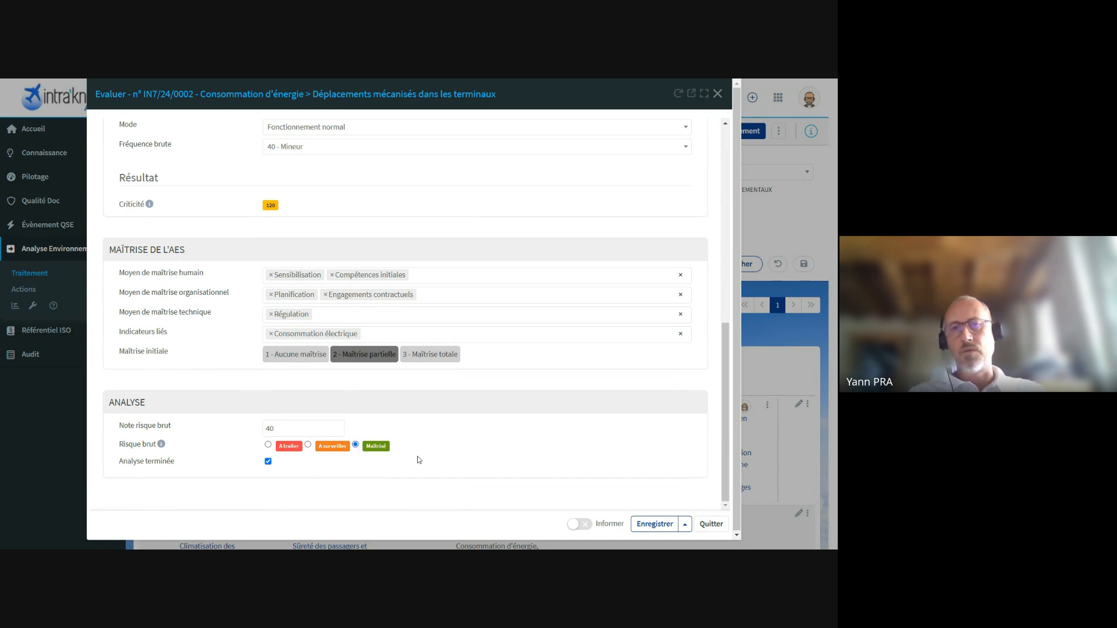
{"action": "scroll", "coordinate": [456, 451], "scroll_direction": "up", "scroll_amount": 10}
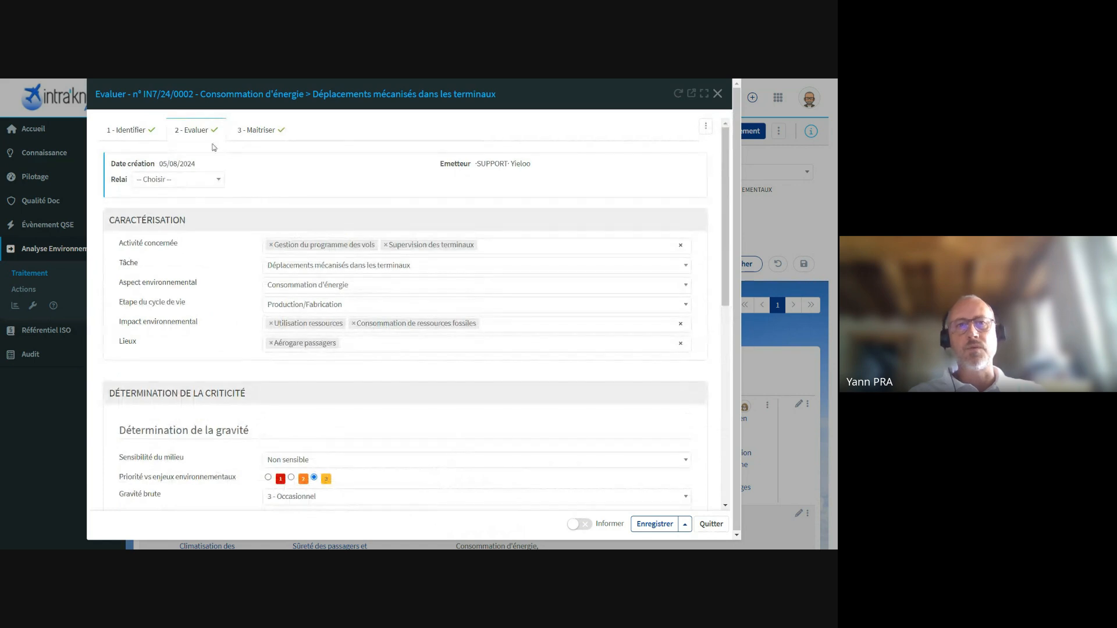
Step: From the Maitriser stage, open the full record sheet, examine its Gravité/Fréquence matrix and close the sheet
{"action": "left_click", "coordinate": [257, 130]}
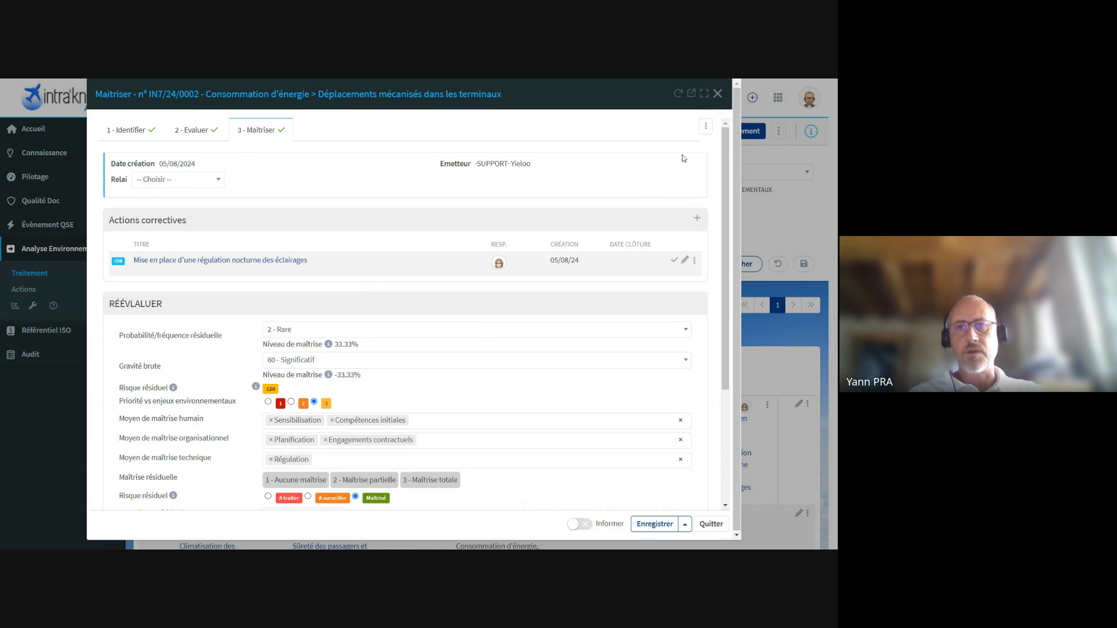
{"action": "left_click", "coordinate": [706, 130]}
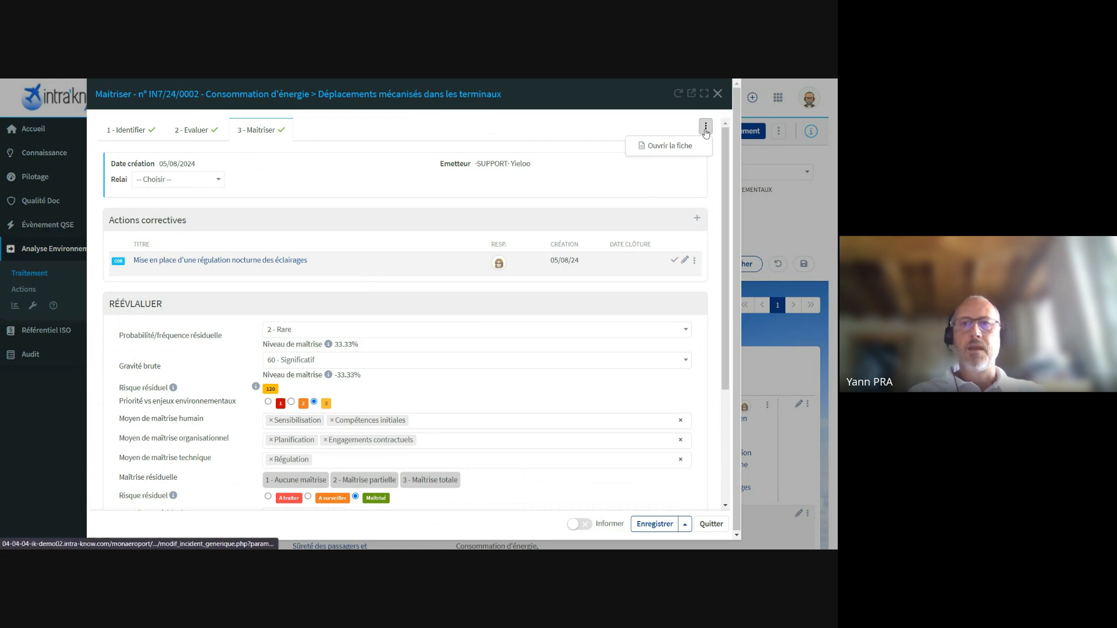
{"action": "left_click", "coordinate": [668, 145]}
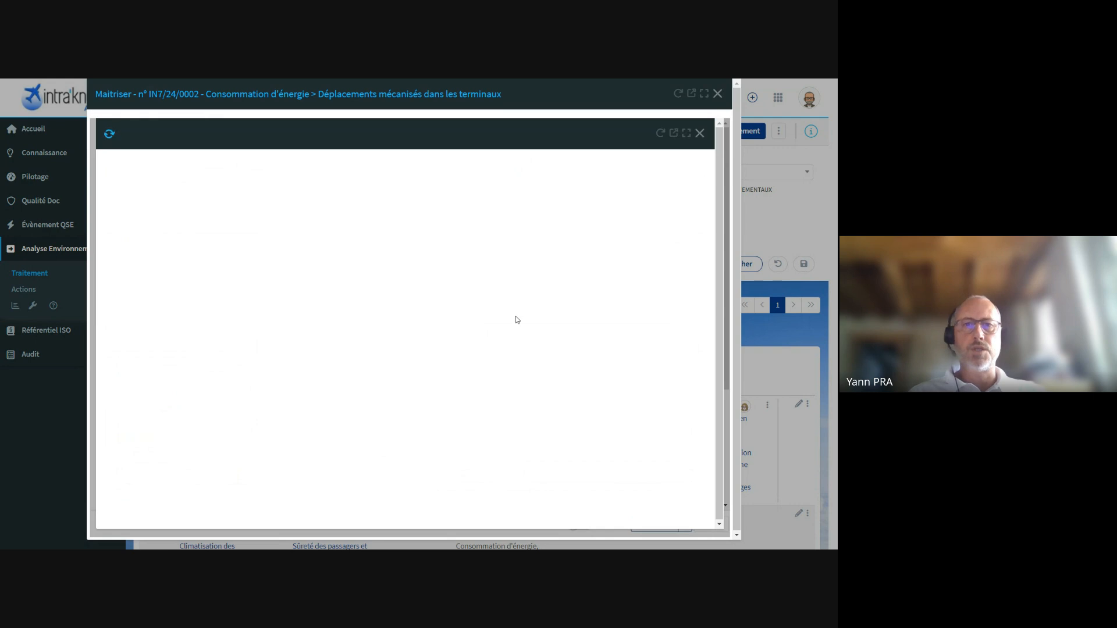
{"action": "scroll", "coordinate": [512, 319], "scroll_direction": "down", "scroll_amount": 6}
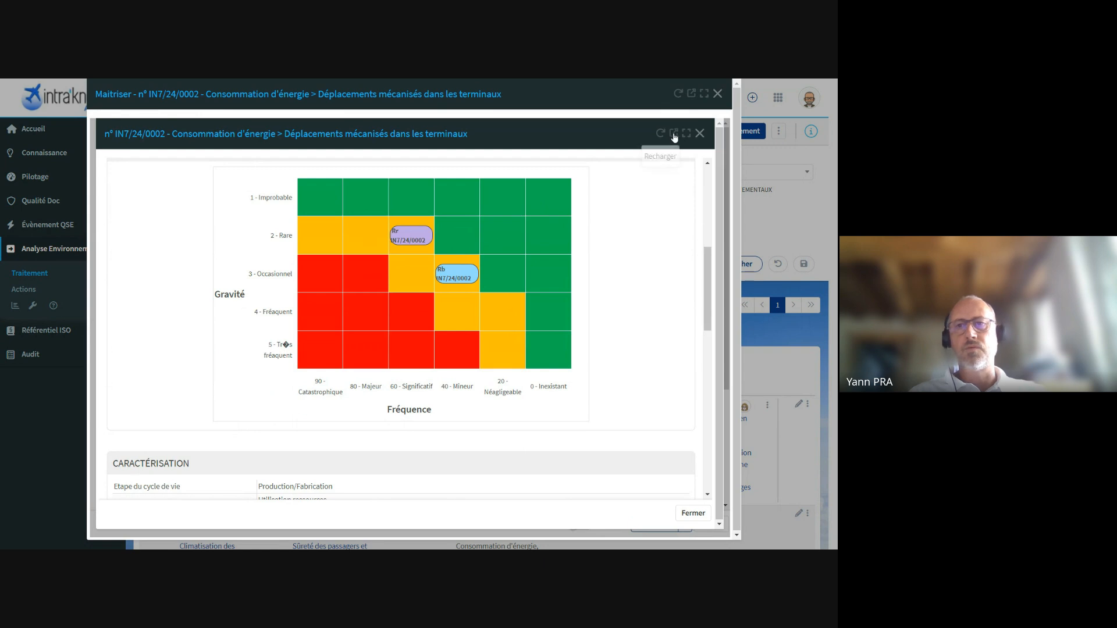
{"action": "left_click", "coordinate": [699, 133]}
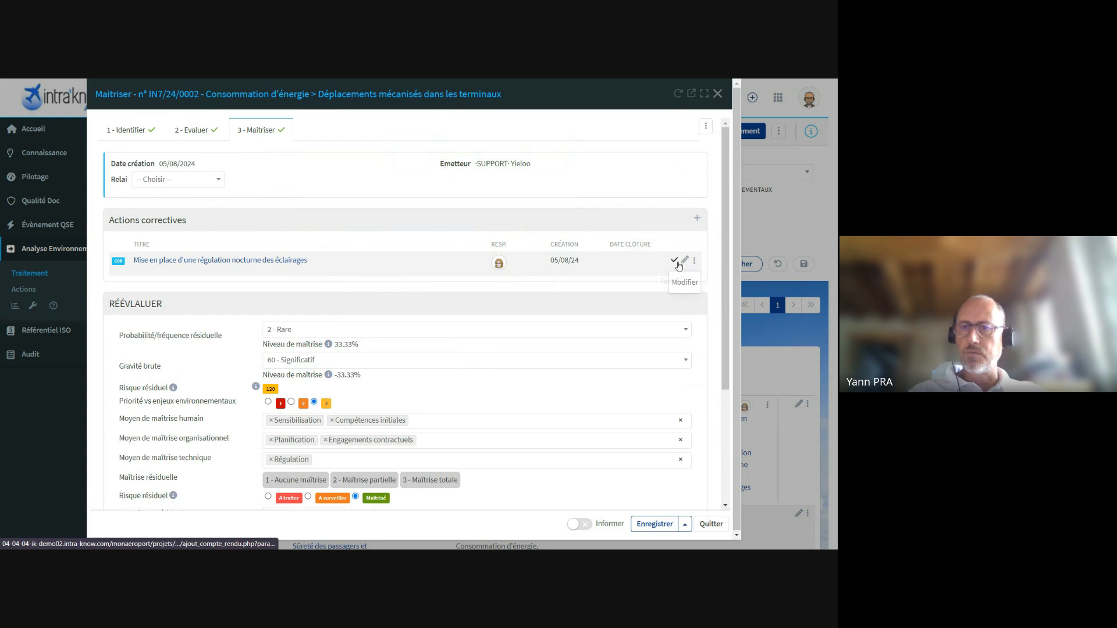
Step: Review the details of the corrective action "Mise en place d'une régulation nocturne des éclairages" without saving, and look over the re-evaluation section
{"action": "left_click", "coordinate": [685, 261]}
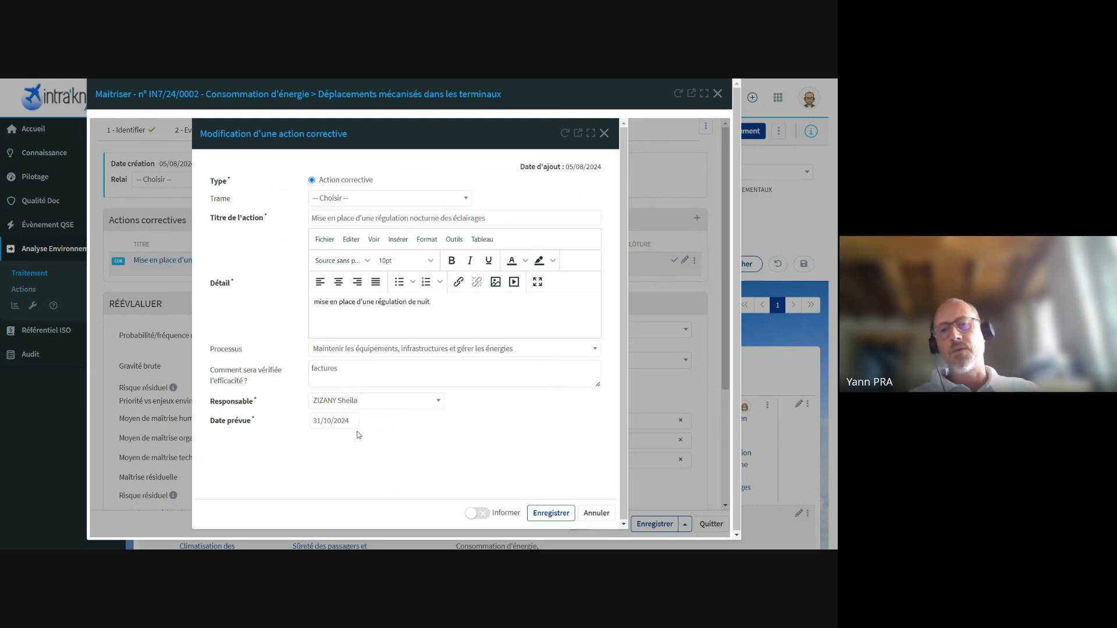
{"action": "left_click", "coordinate": [605, 515]}
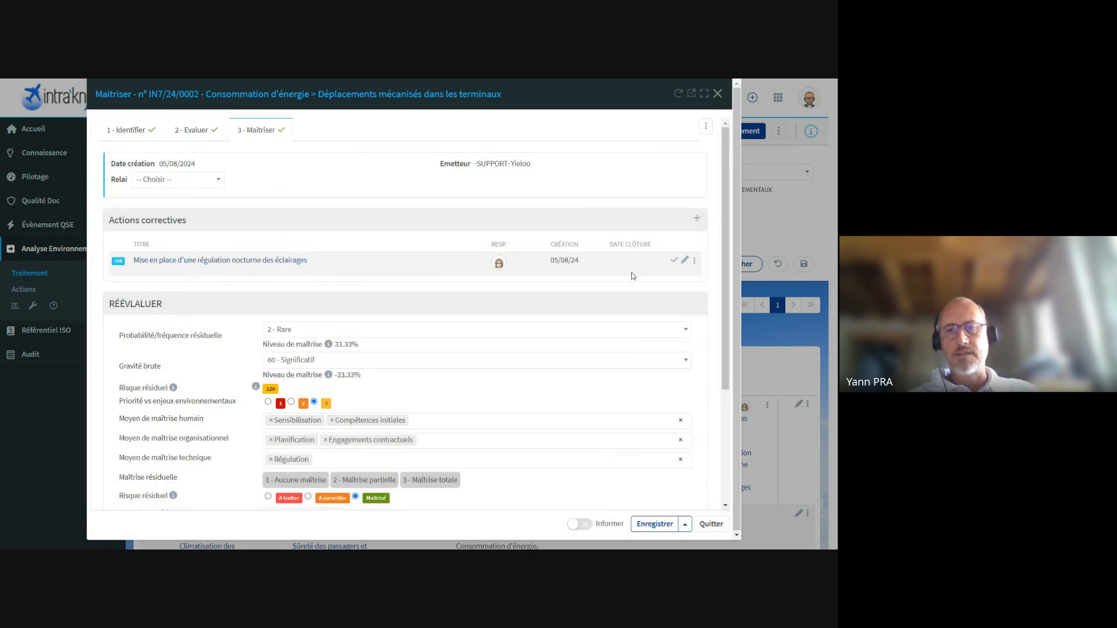
{"action": "scroll", "coordinate": [543, 287], "scroll_direction": "down", "scroll_amount": 3}
{"action": "scroll", "coordinate": [543, 287], "scroll_direction": "up", "scroll_amount": 1}
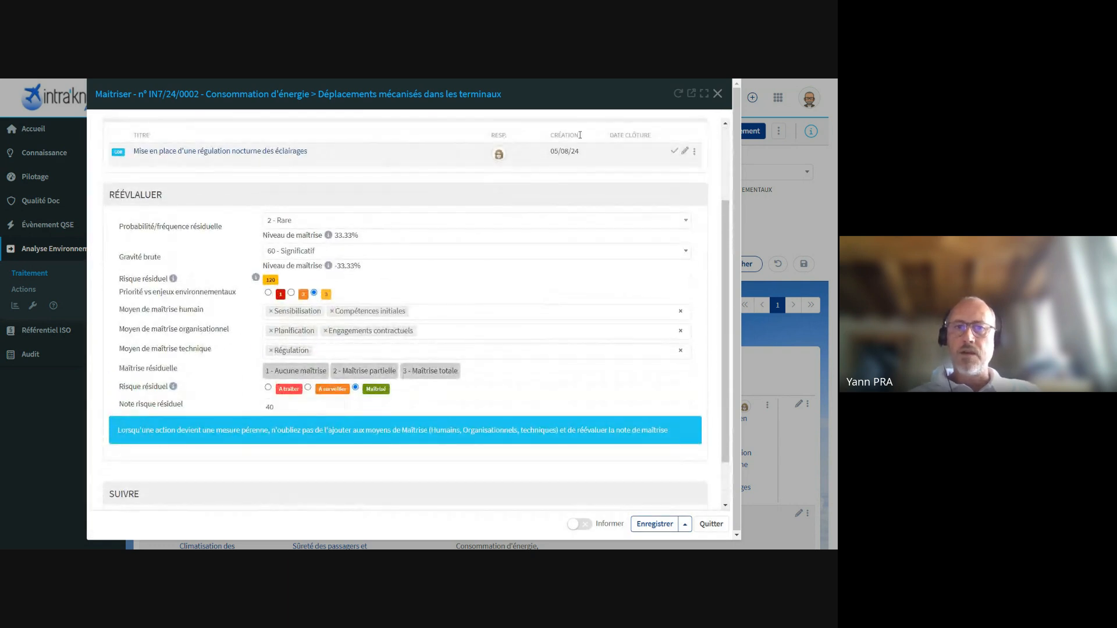
{"action": "scroll", "coordinate": [592, 215], "scroll_direction": "up", "scroll_amount": 2}
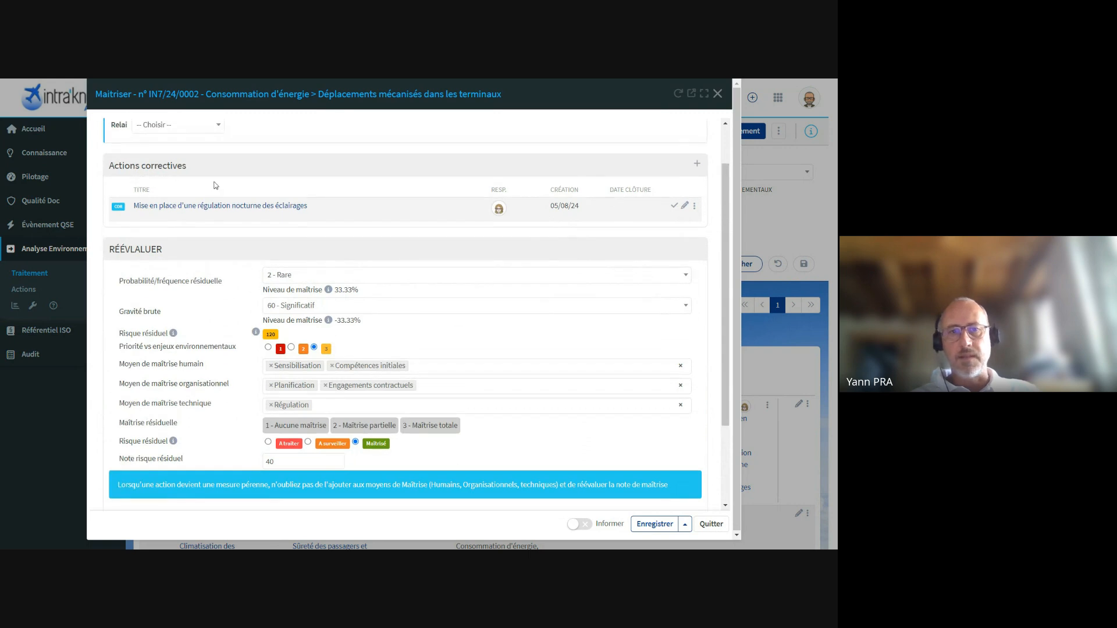
Step: Check the available Moyen de maîtrise technique options and set Maîtrise résiduelle to 3 - Maîtrise totale
{"action": "scroll", "coordinate": [421, 359], "scroll_direction": "down", "scroll_amount": 2}
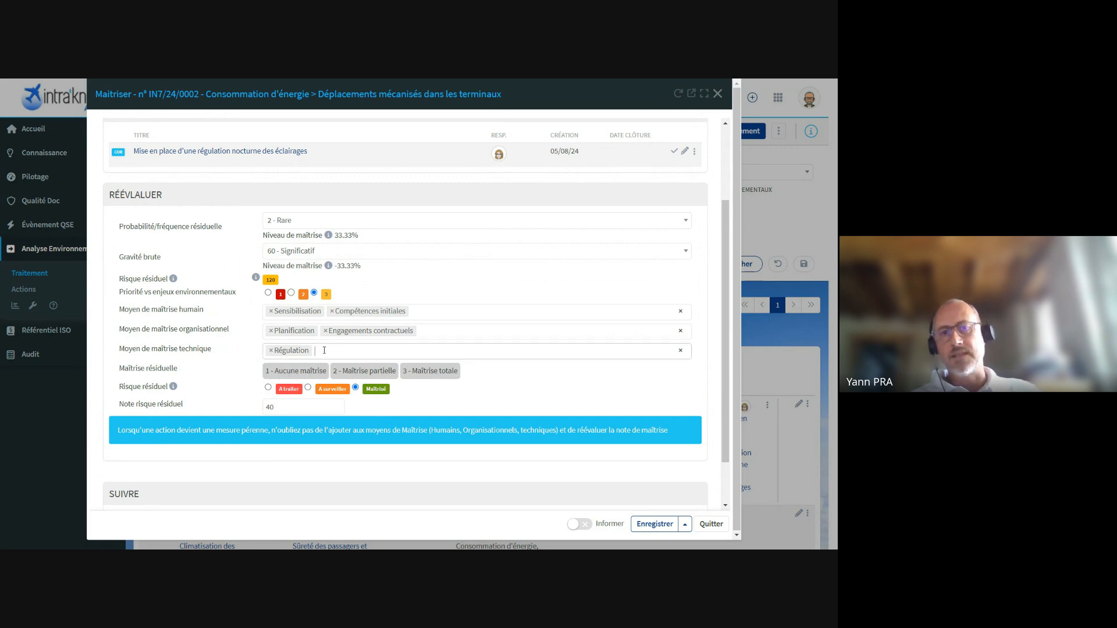
{"action": "left_click", "coordinate": [325, 350]}
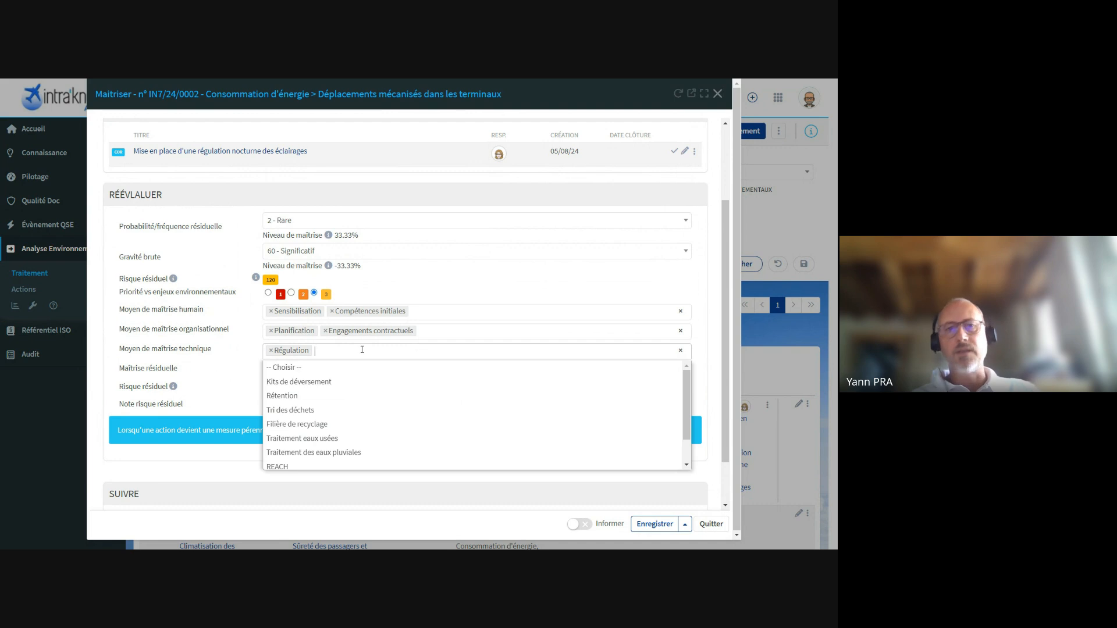
{"action": "left_click", "coordinate": [112, 314]}
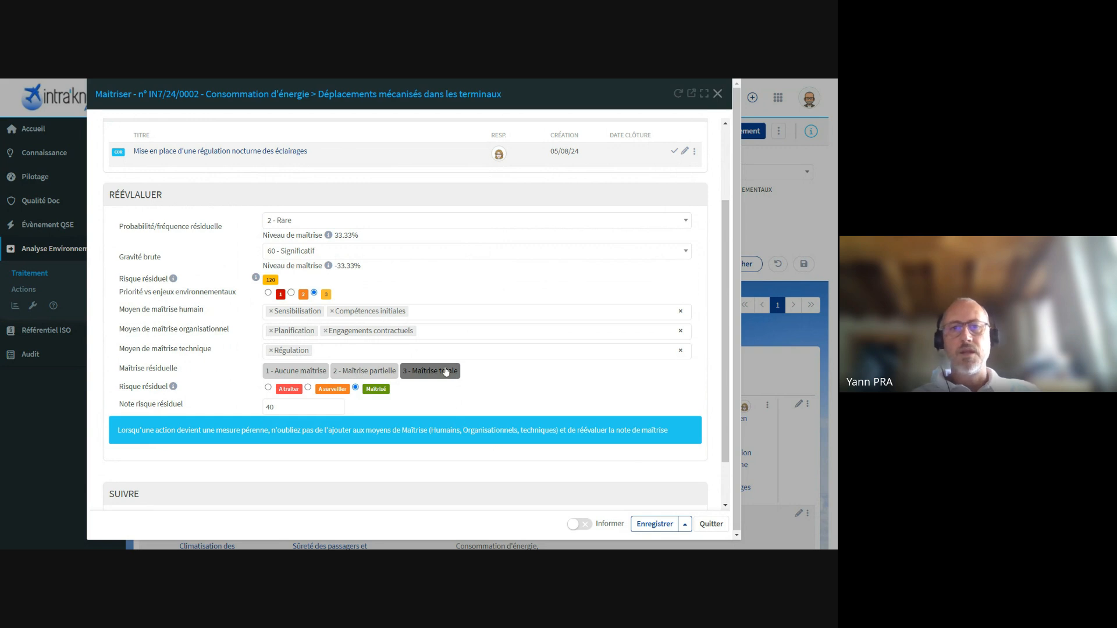
{"action": "scroll", "coordinate": [608, 418], "scroll_direction": "down", "scroll_amount": 1}
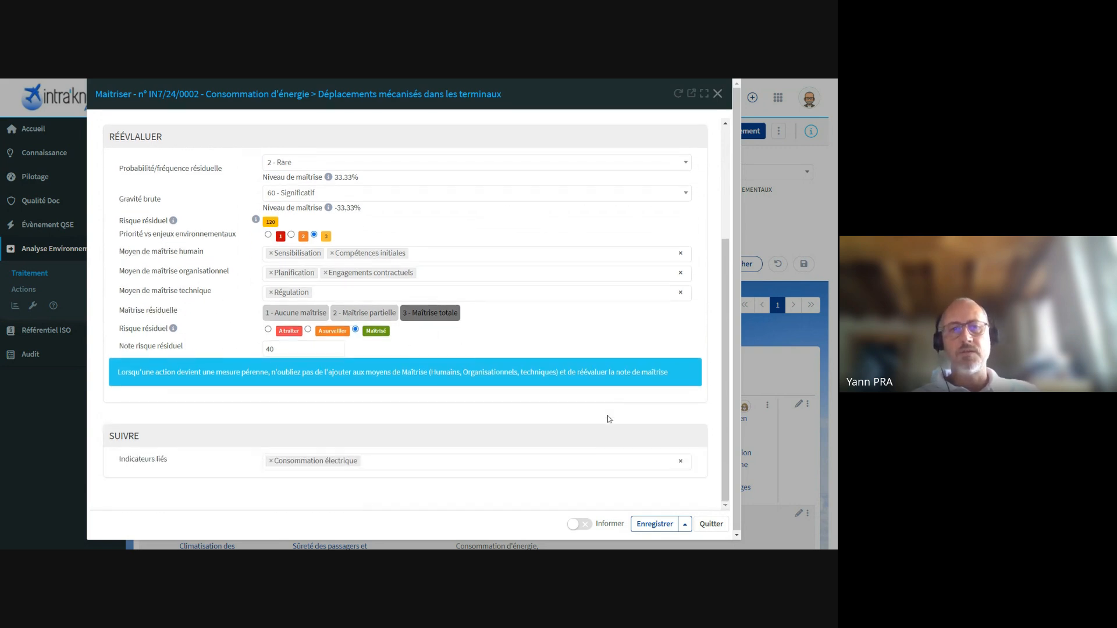
Step: Save the Maîtriser stage of the "Déplacements mécanisés dans les terminaux" record and return to the environmental events list
{"action": "left_click", "coordinate": [662, 526]}
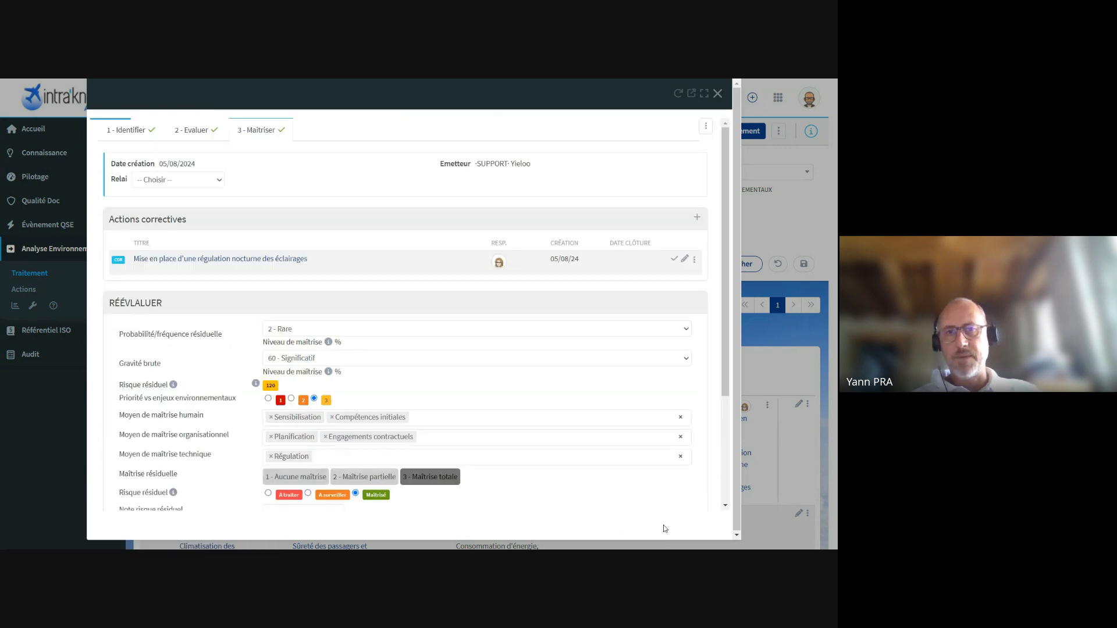
{"action": "left_click", "coordinate": [707, 526]}
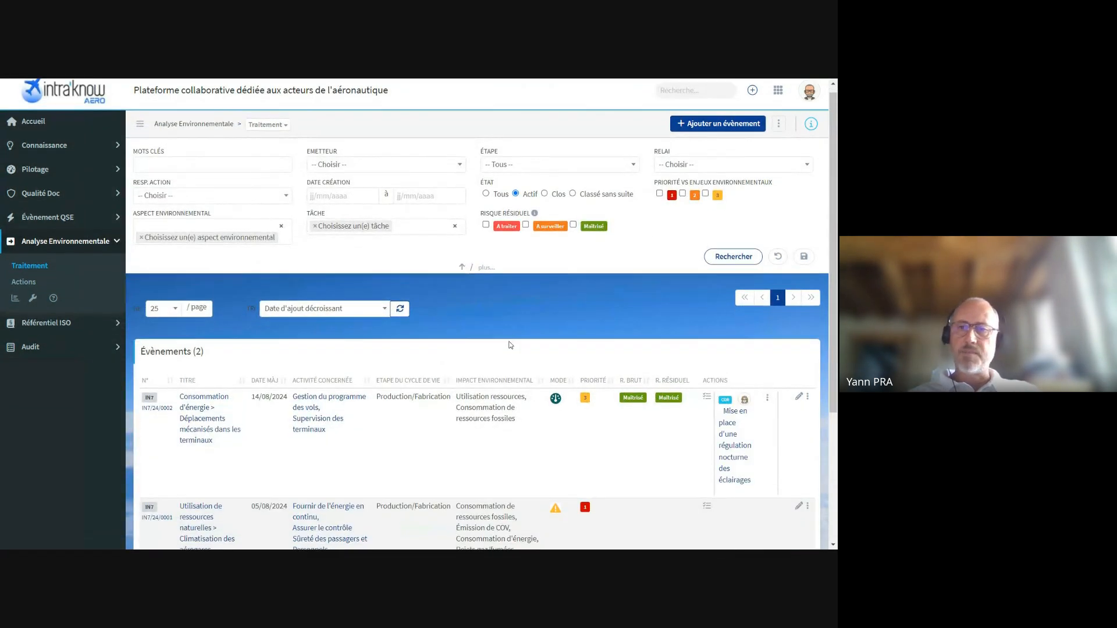
{"action": "scroll", "coordinate": [510, 341], "scroll_direction": "down", "scroll_amount": 3}
Step: Leave full screen to switch to Google Meet, continue the call, and return to the Analyse Environnementale page in full screen
{"action": "left_click", "coordinate": [417, 92]}
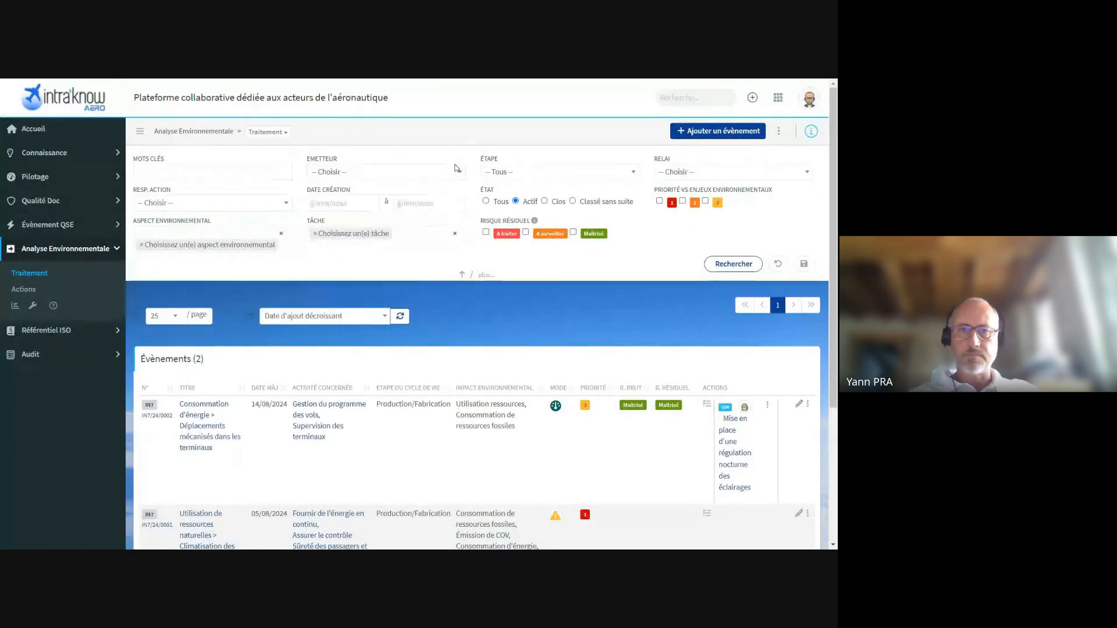
{"action": "left_click", "coordinate": [419, 116]}
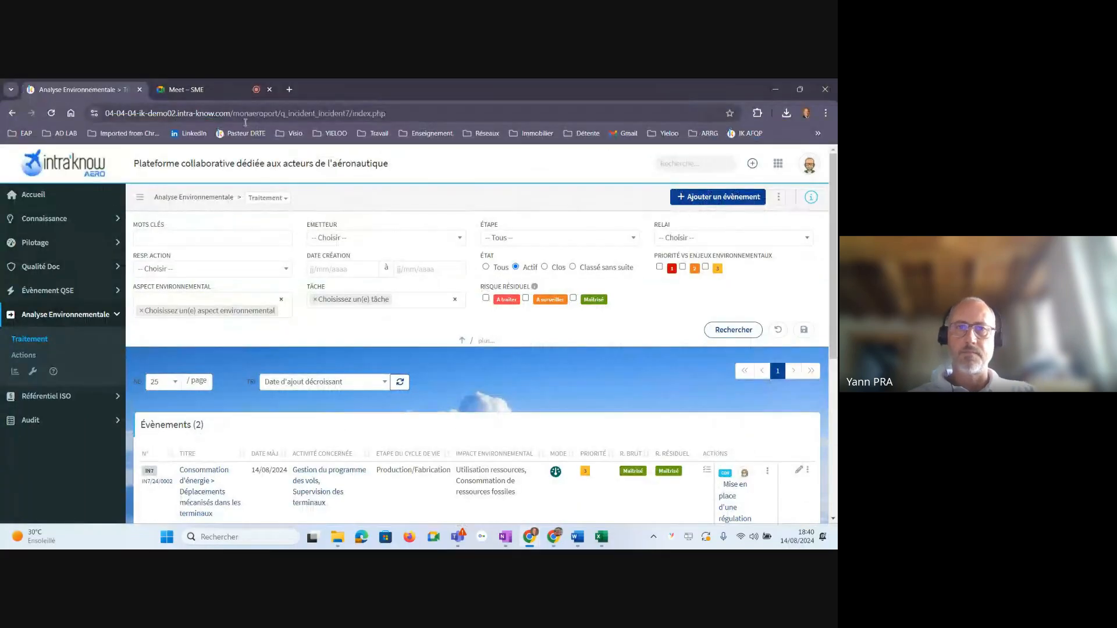
{"action": "left_click", "coordinate": [199, 83]}
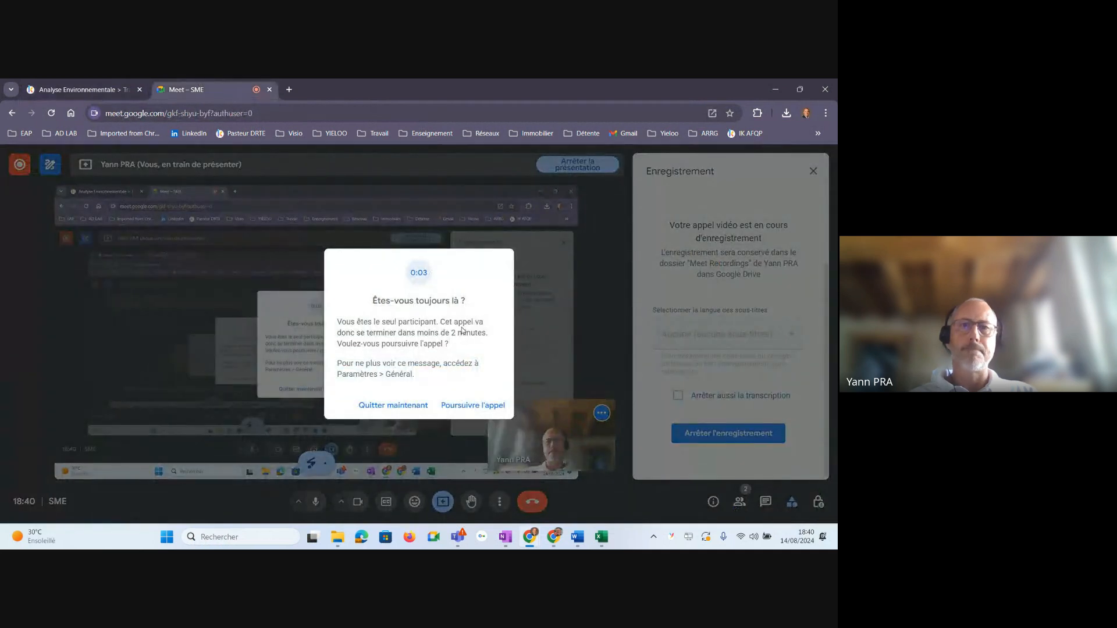
{"action": "left_click", "coordinate": [461, 403]}
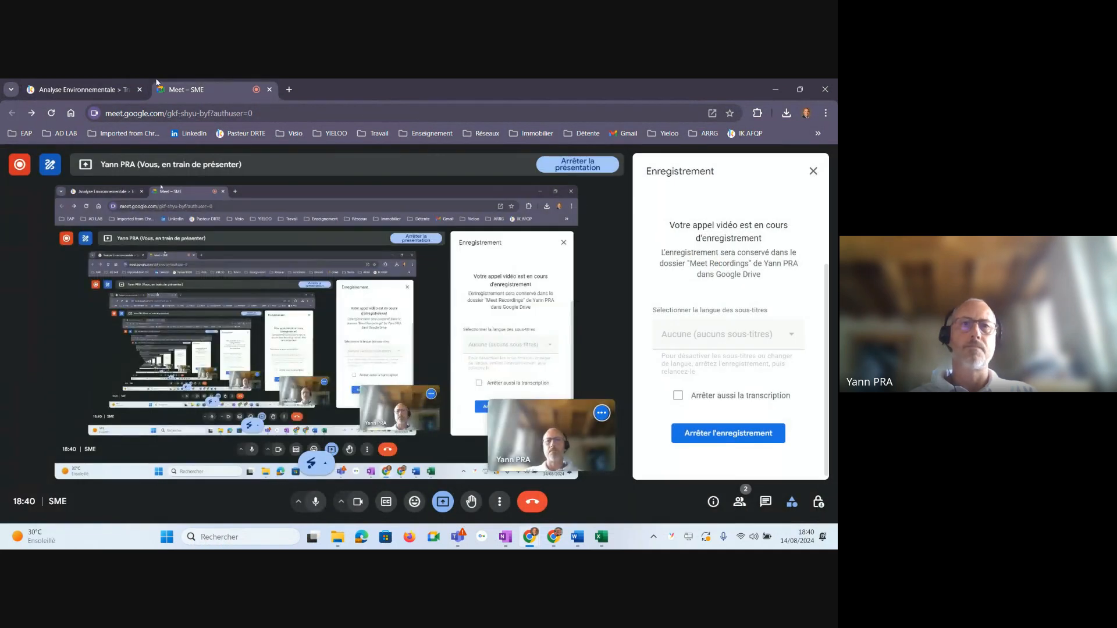
{"action": "left_click", "coordinate": [83, 90]}
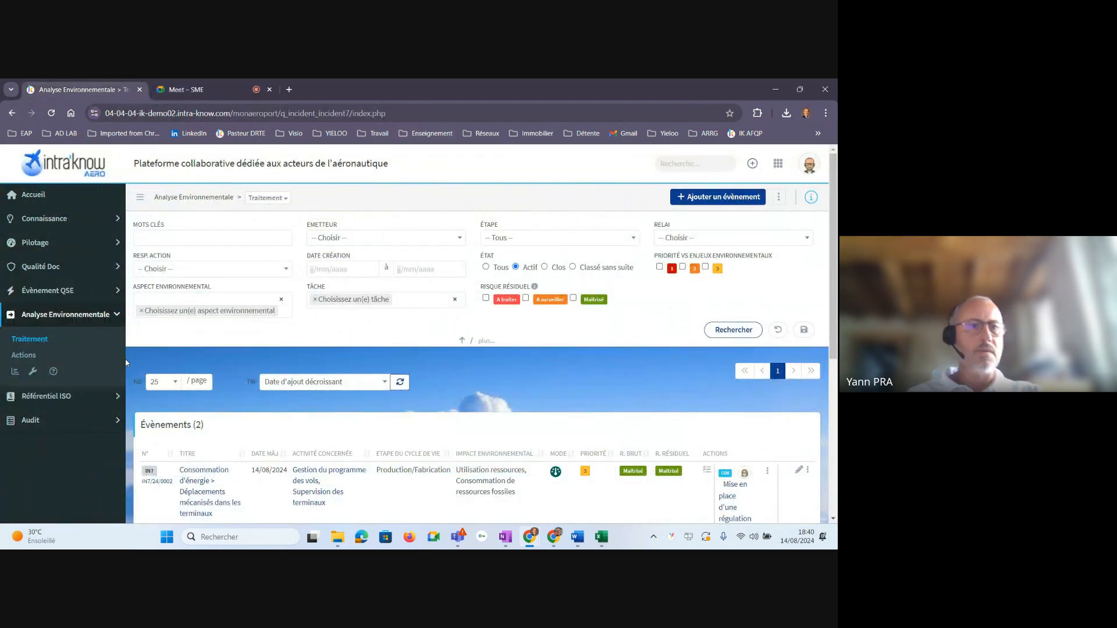
{"action": "mouse_move", "coordinate": [93, 395]}
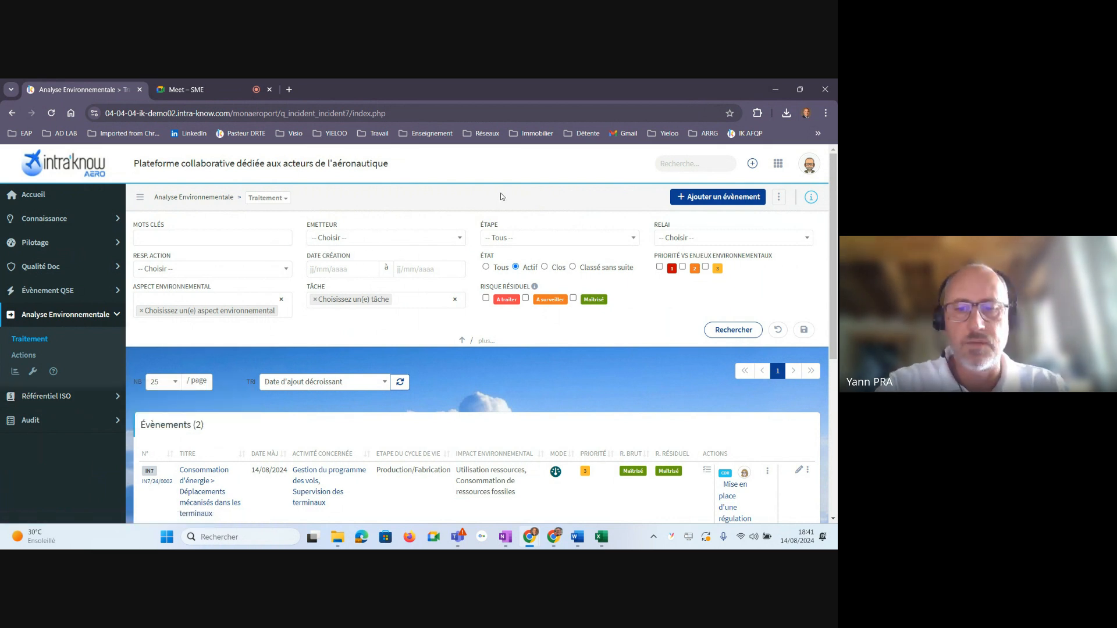
{"action": "key", "text": "F11"}
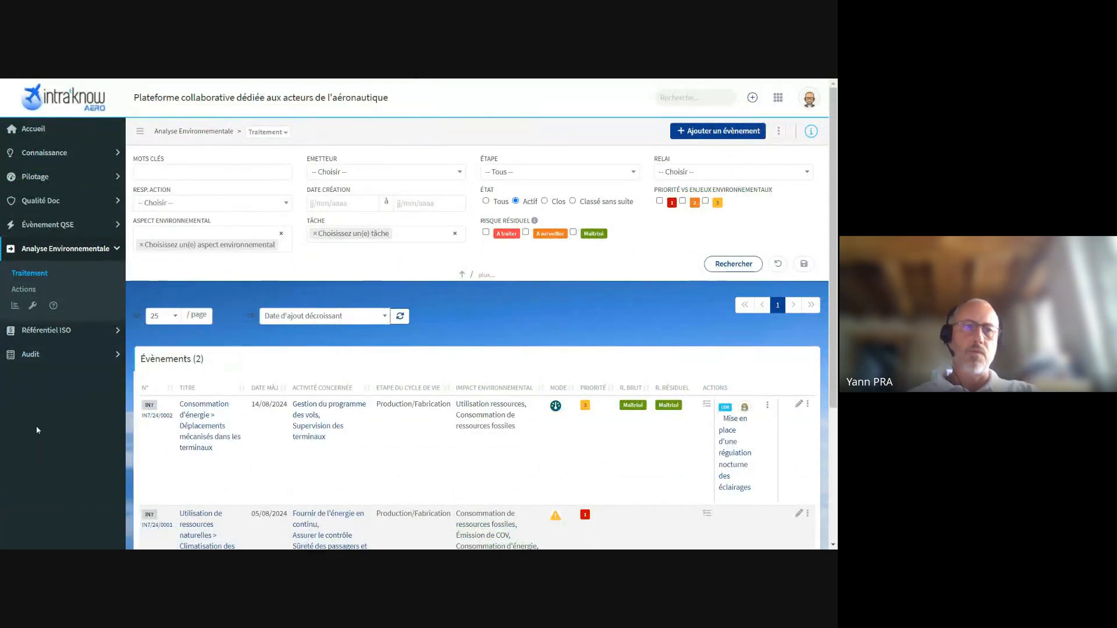
Step: Browse the ISO 14001 requirements in Référentiel ISO and open "1 Tenir à jour des informations documentées sur les risques et opportunités" for editing
{"action": "left_click", "coordinate": [57, 331]}
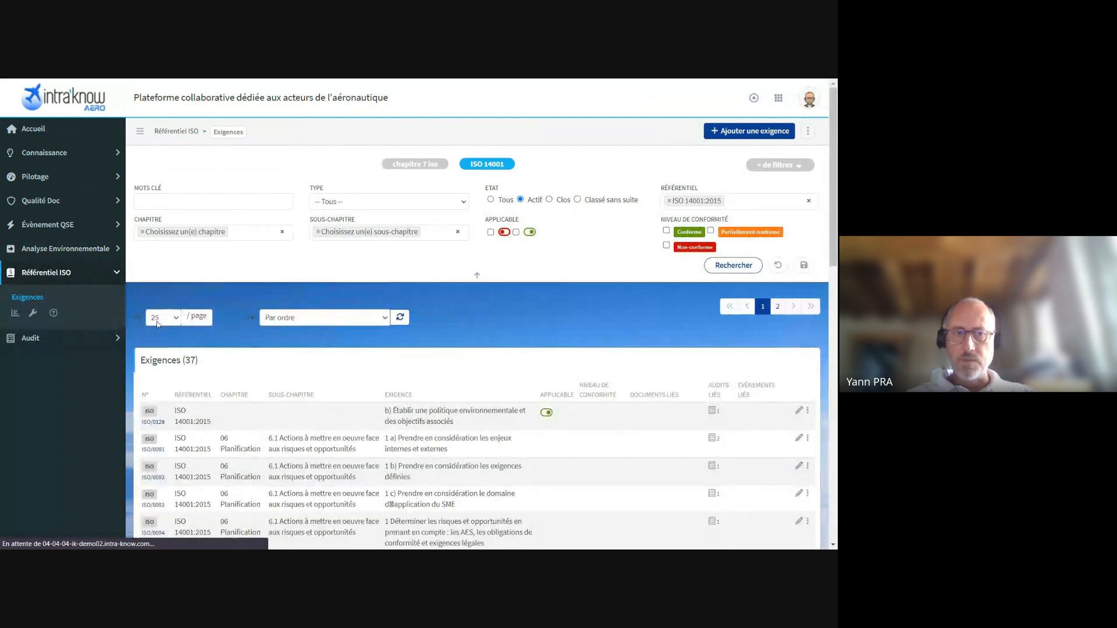
{"action": "scroll", "coordinate": [505, 337], "scroll_direction": "down", "scroll_amount": 2}
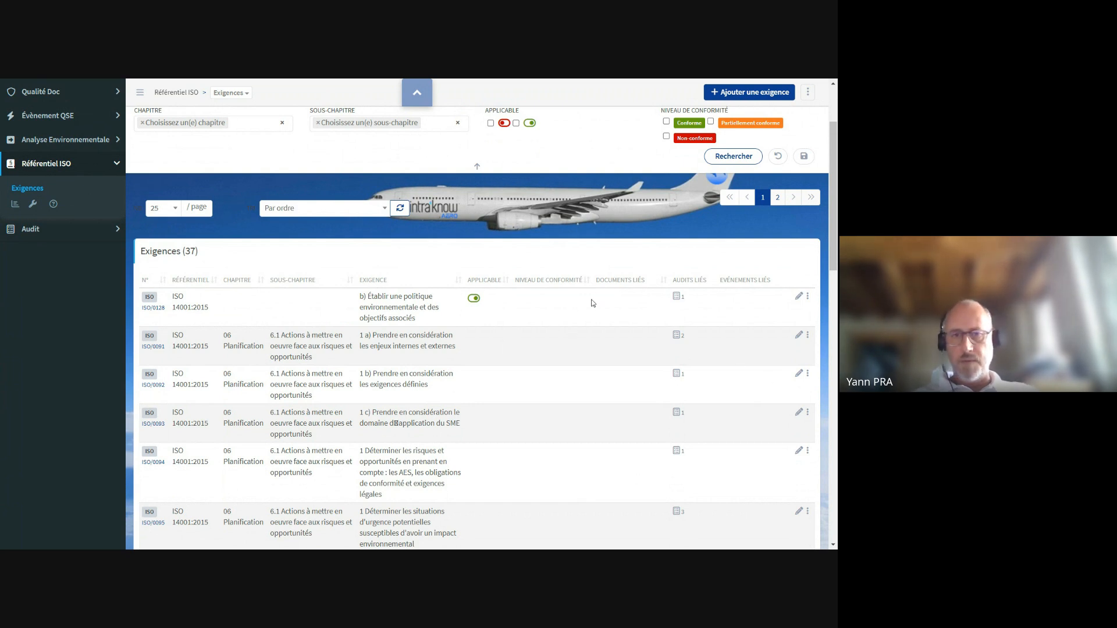
{"action": "scroll", "coordinate": [584, 303], "scroll_direction": "down", "scroll_amount": 1}
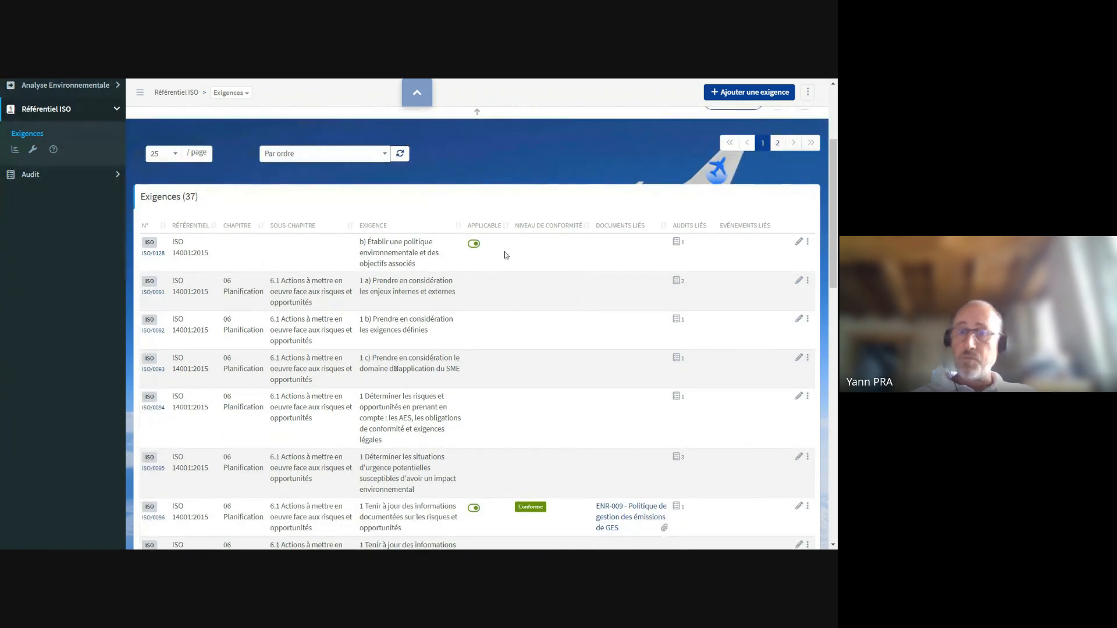
{"action": "scroll", "coordinate": [603, 437], "scroll_direction": "down", "scroll_amount": 3}
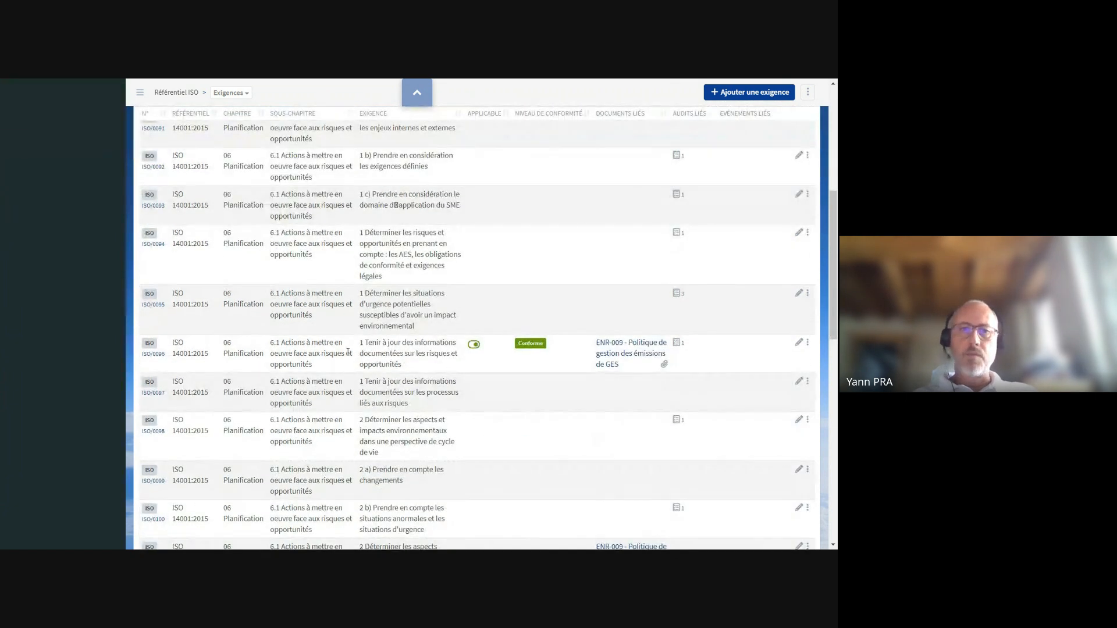
{"action": "left_click", "coordinate": [799, 343]}
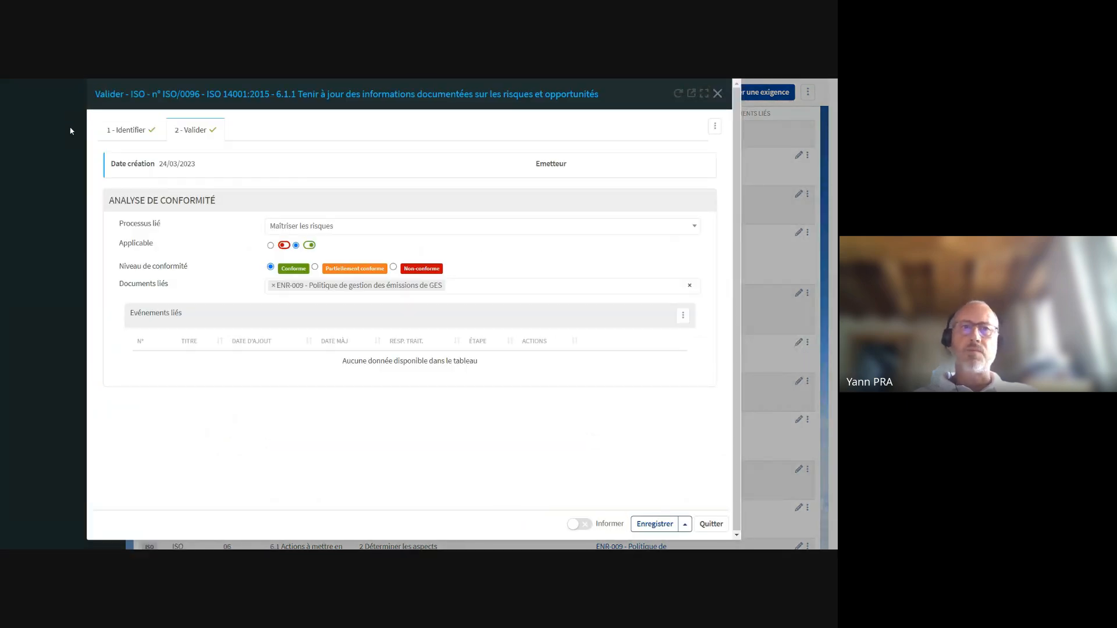
Step: Review the requirement's Identifier and Valider stages and the linked-event options, and save and close the record
{"action": "left_click", "coordinate": [126, 130]}
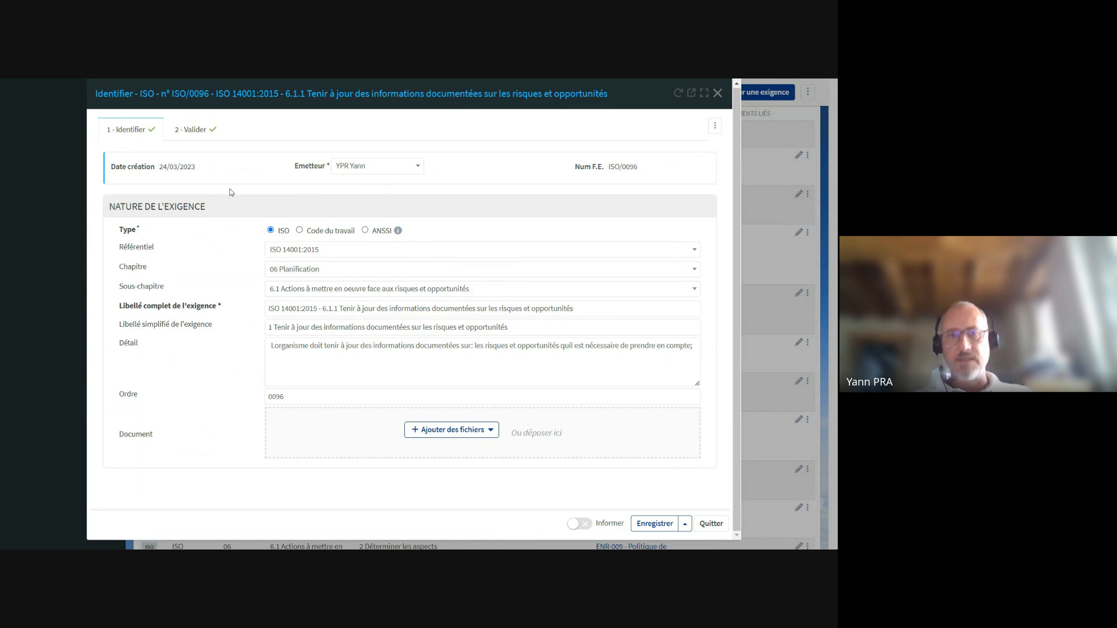
{"action": "left_click", "coordinate": [195, 130]}
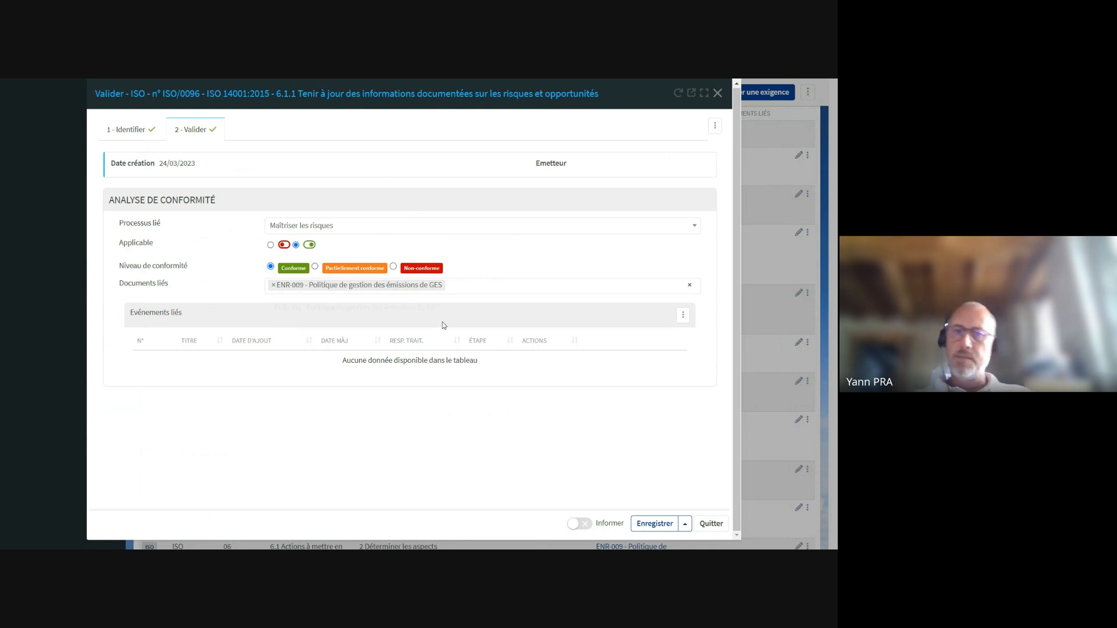
{"action": "left_click", "coordinate": [683, 315]}
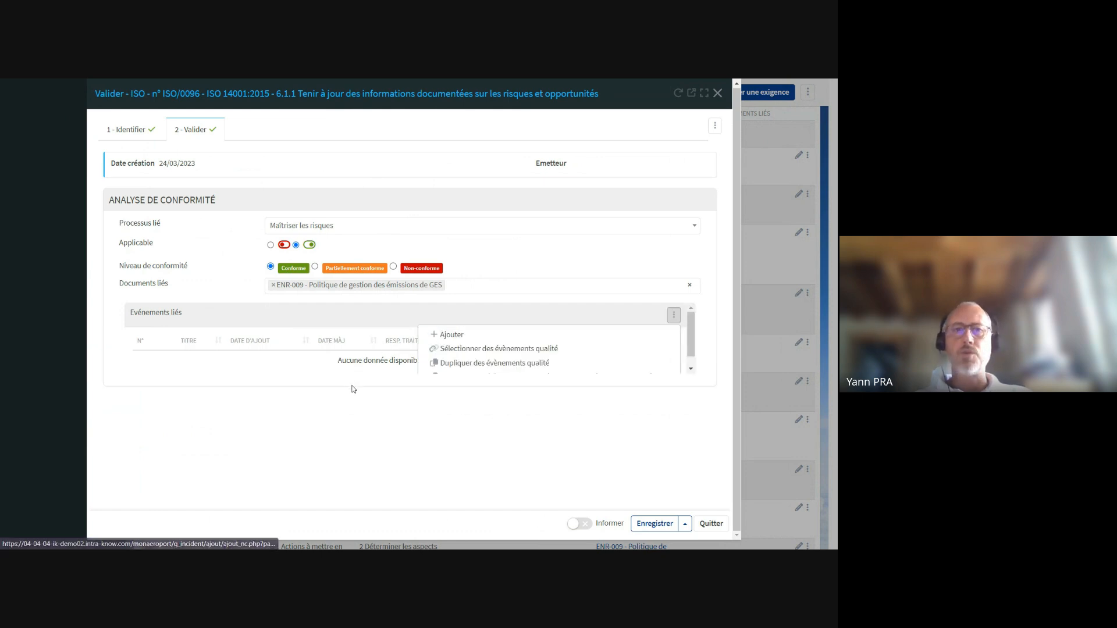
{"action": "left_click", "coordinate": [319, 326]}
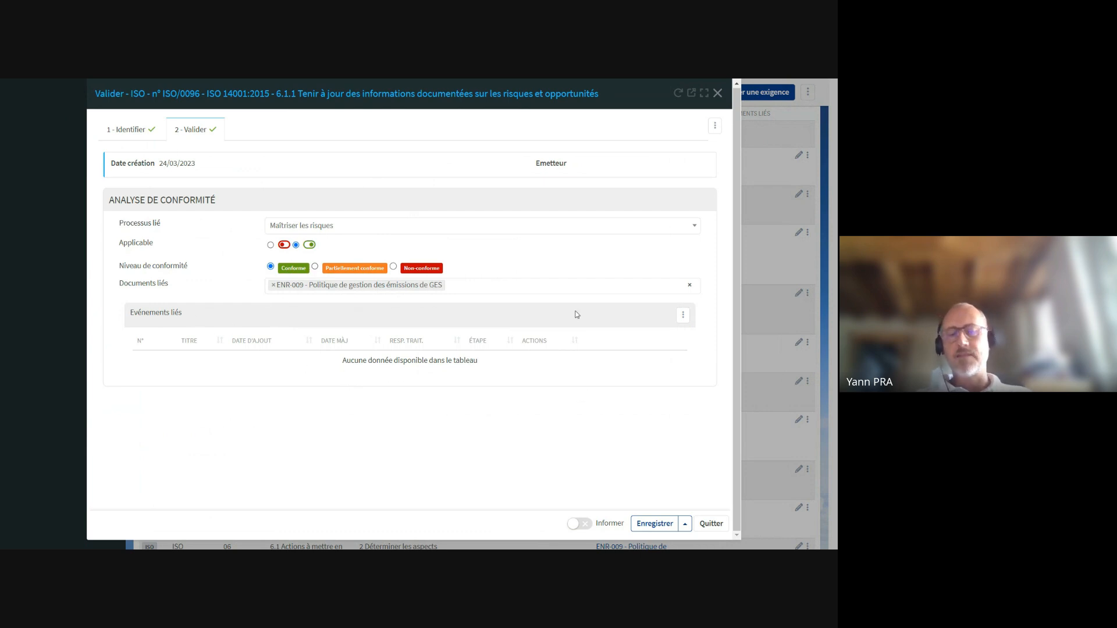
{"action": "left_click", "coordinate": [654, 523]}
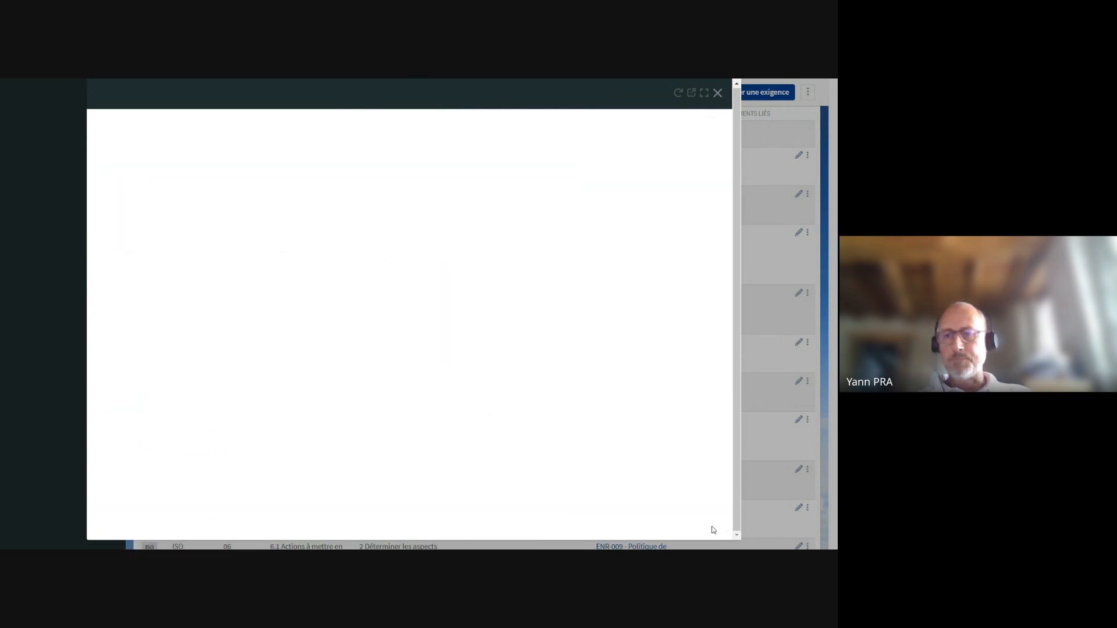
{"action": "left_click", "coordinate": [713, 530]}
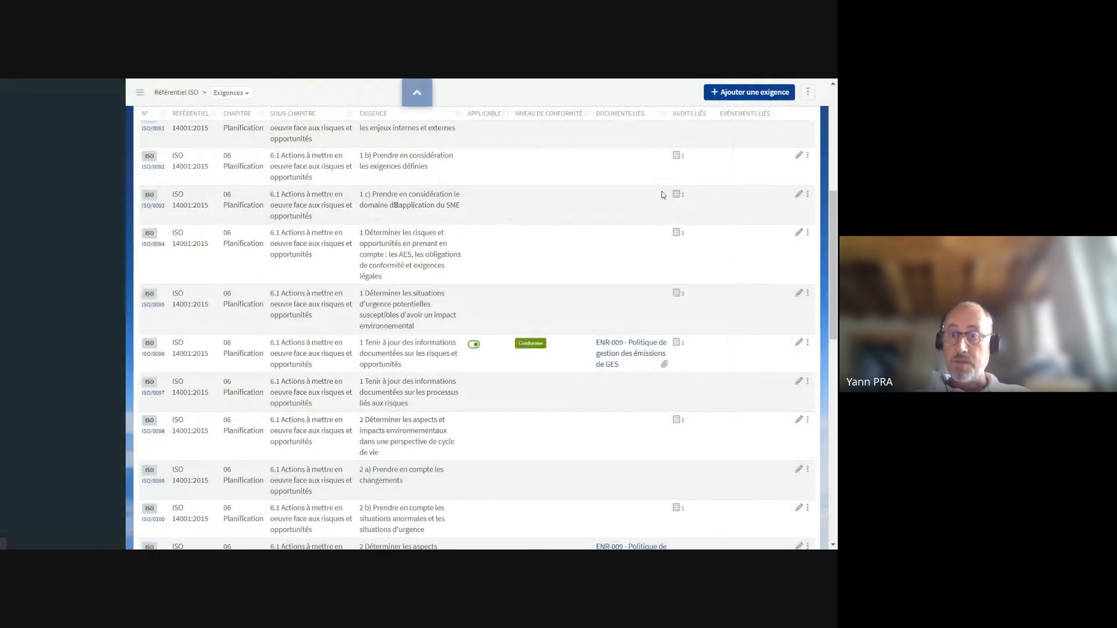
Step: Open the audit "Partage des objectifs dans l'entreprise" linked to the Conforme requirement, examine its sheet and close it
{"action": "scroll", "coordinate": [679, 238], "scroll_direction": "down", "scroll_amount": 5}
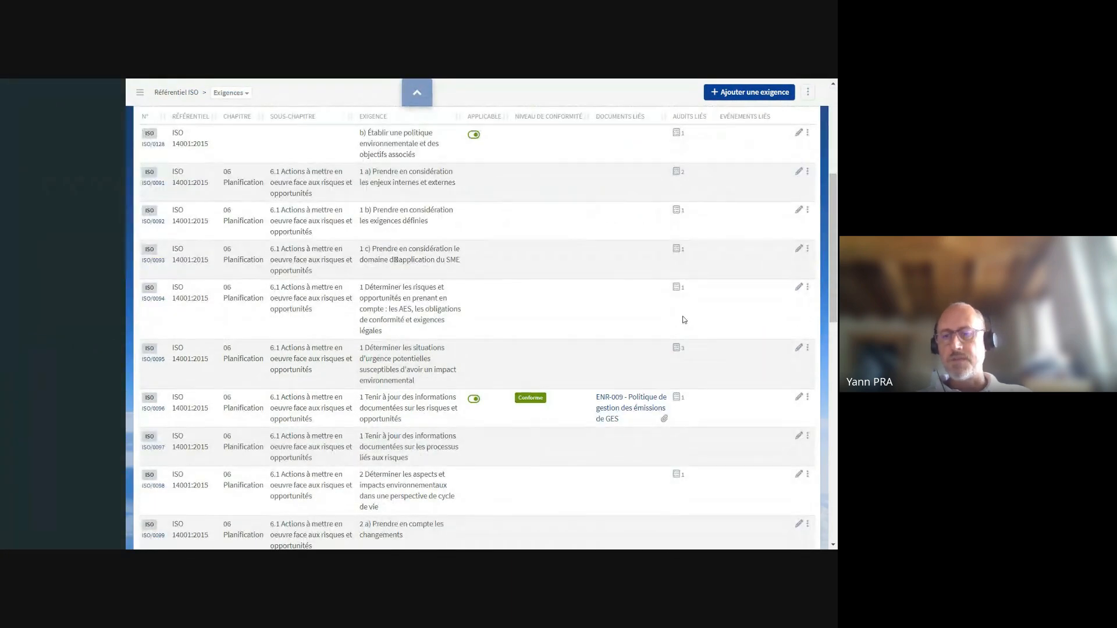
{"action": "scroll", "coordinate": [606, 331], "scroll_direction": "down", "scroll_amount": 2}
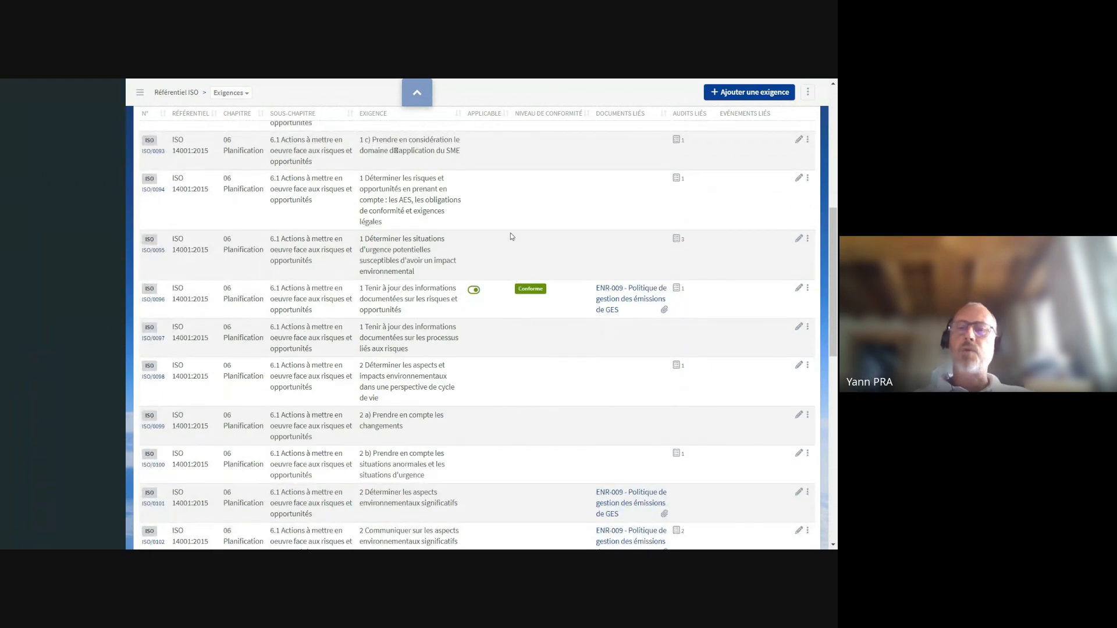
{"action": "left_click", "coordinate": [676, 288]}
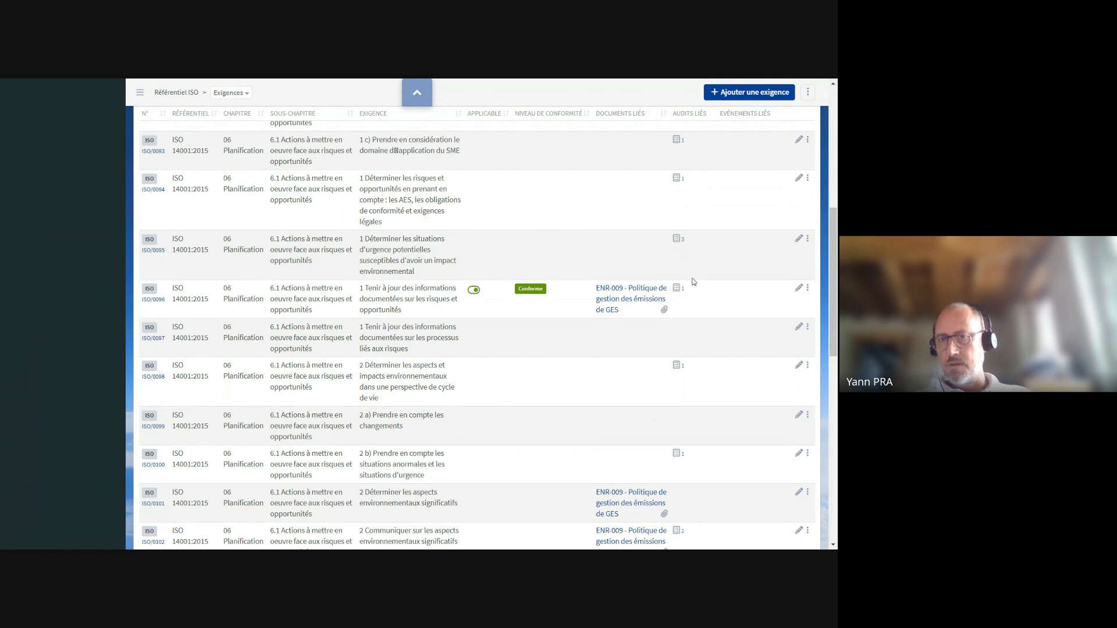
{"action": "mouse_move", "coordinate": [677, 290]}
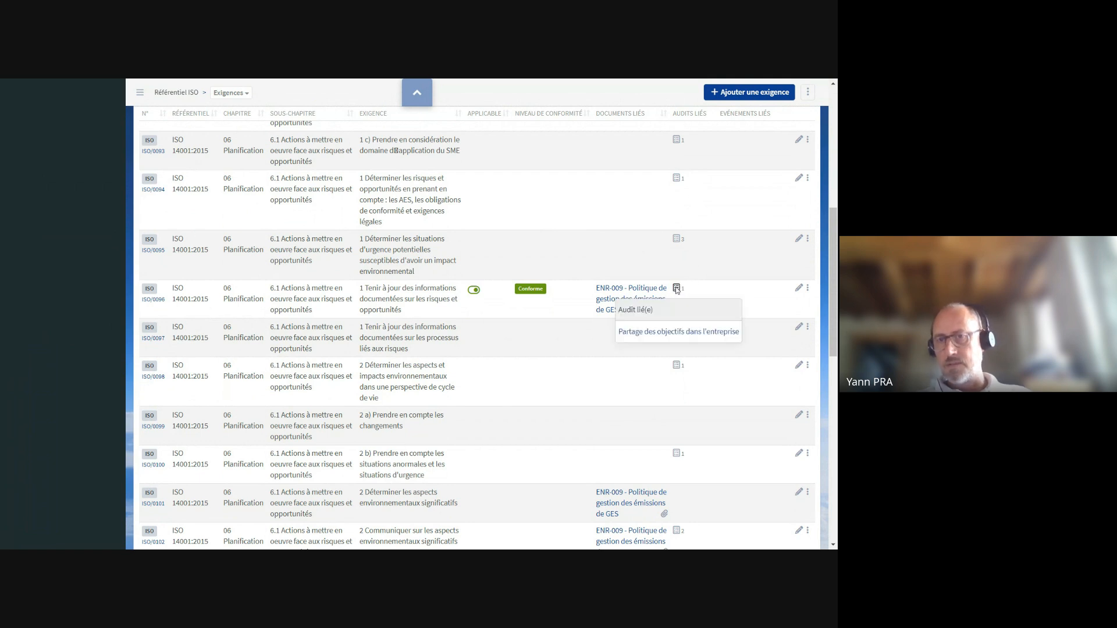
{"action": "left_click", "coordinate": [680, 333]}
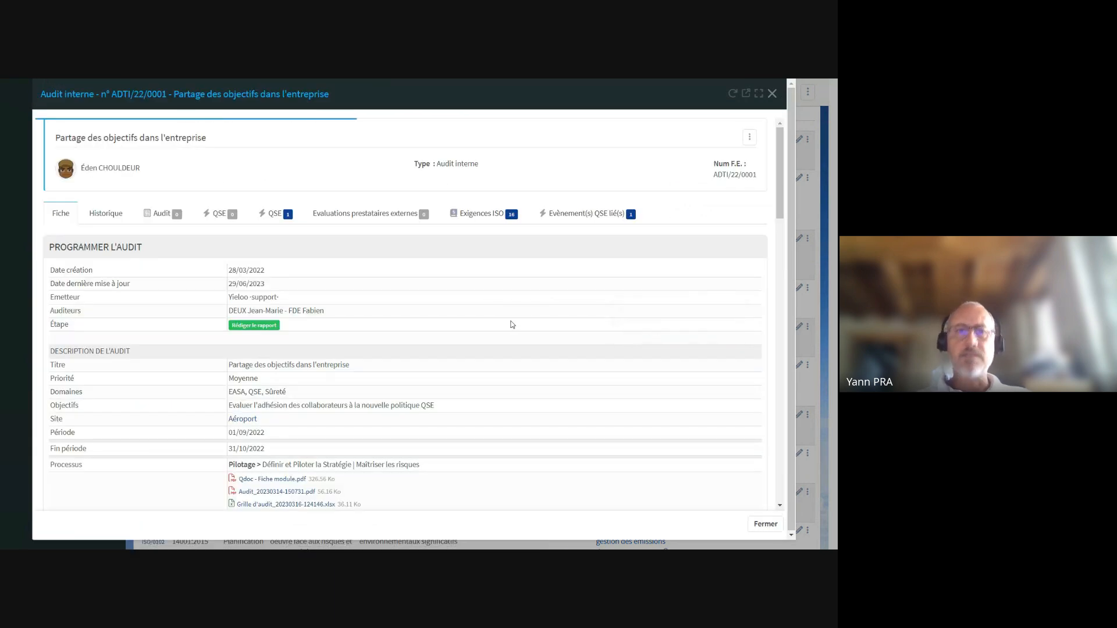
{"action": "scroll", "coordinate": [510, 325], "scroll_direction": "down", "scroll_amount": 5}
{"action": "scroll", "coordinate": [511, 325], "scroll_direction": "down", "scroll_amount": 5}
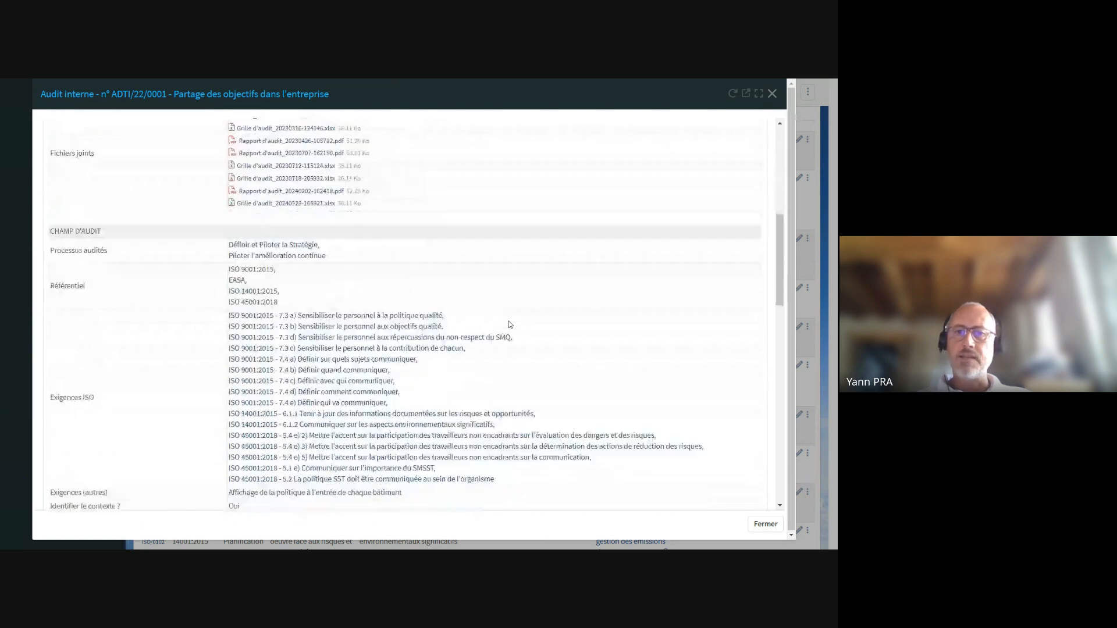
{"action": "scroll", "coordinate": [510, 325], "scroll_direction": "up", "scroll_amount": 10}
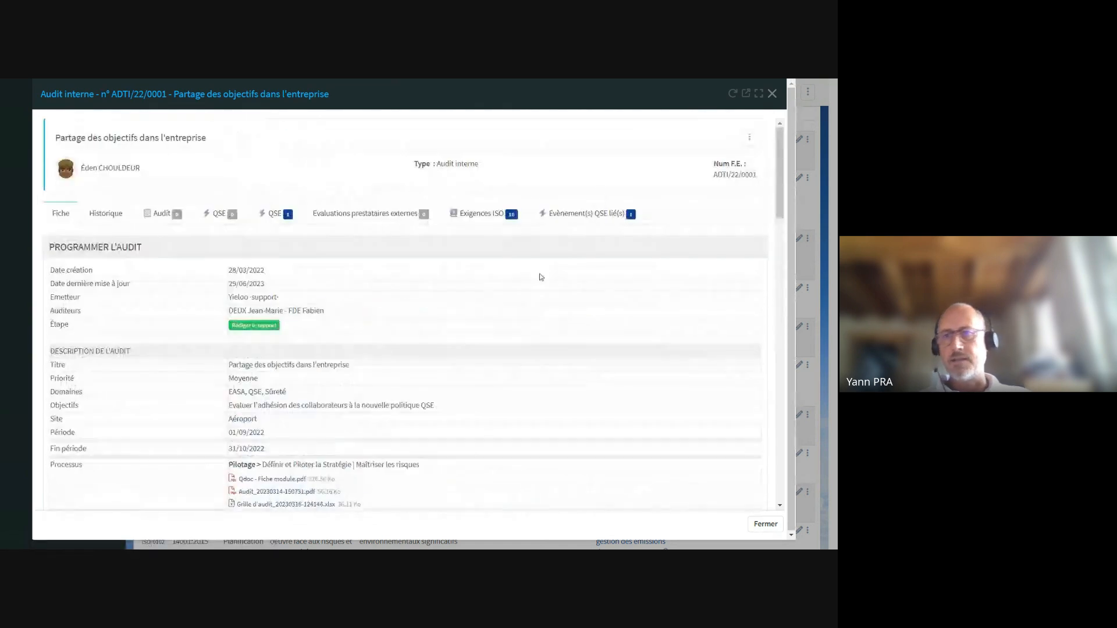
{"action": "left_click", "coordinate": [772, 93]}
Step: Go to Programme d'audit and open the Programmer stage of the audit "Environnement : Maîtrise des consommations énergétiques"
{"action": "mouse_move", "coordinate": [27, 341]}
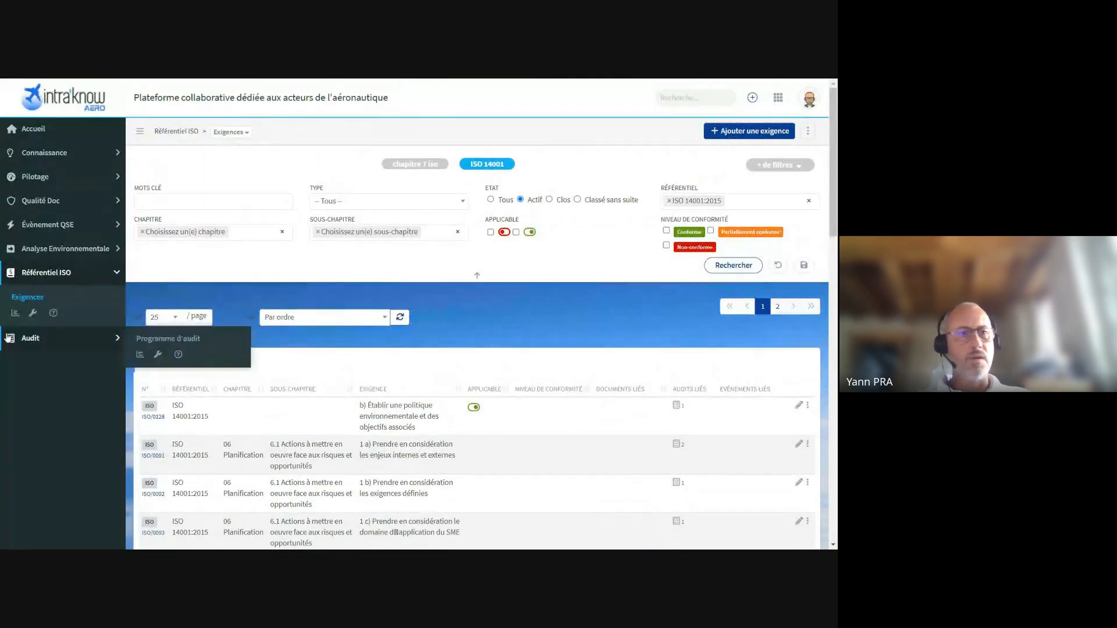
{"action": "left_click", "coordinate": [174, 340]}
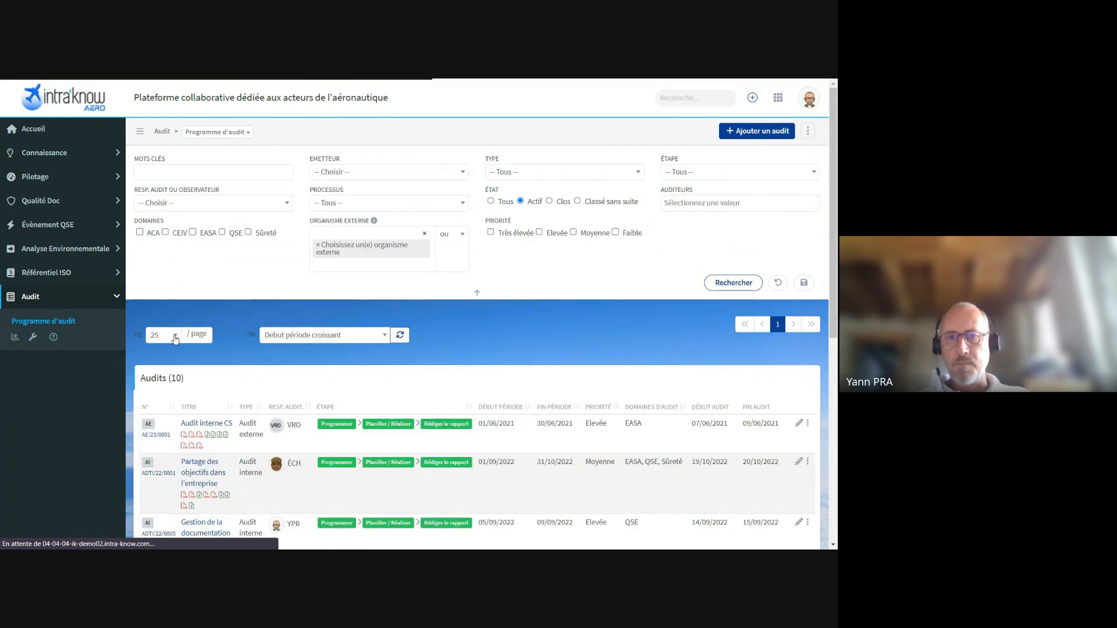
{"action": "scroll", "coordinate": [410, 295], "scroll_direction": "down", "scroll_amount": 5}
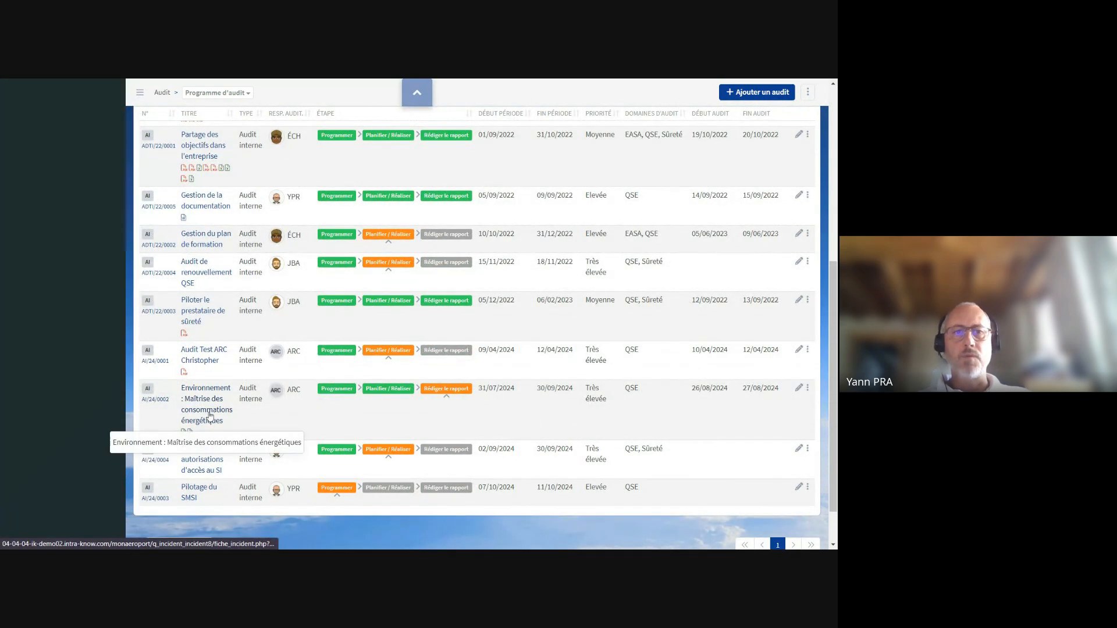
{"action": "left_click", "coordinate": [340, 392]}
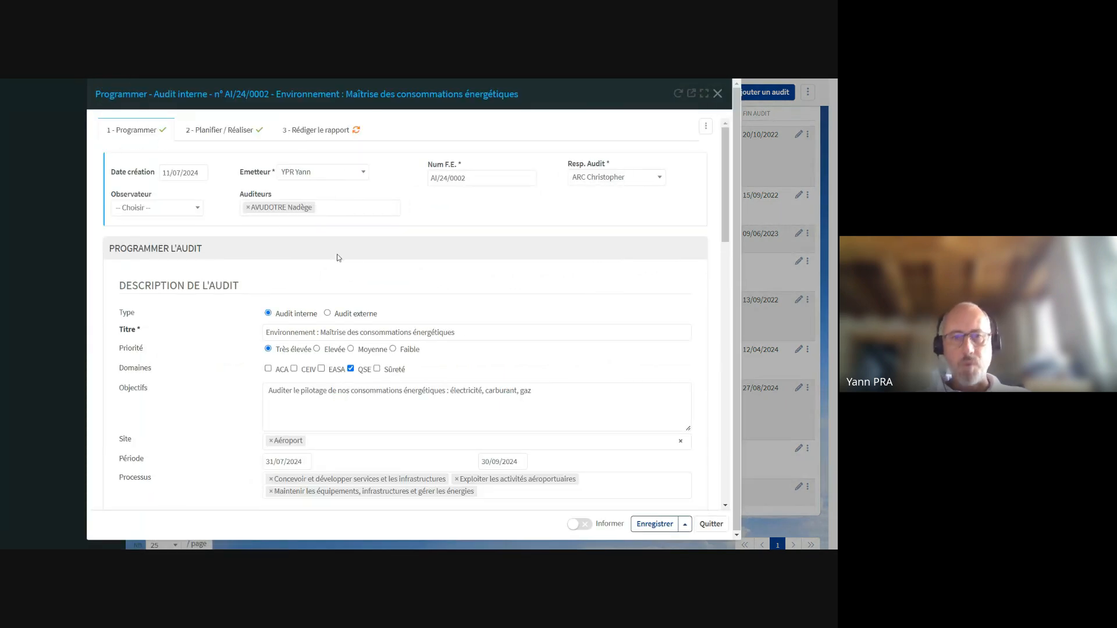
Step: Review the Programmer stage's audit description: type, priority, domains, objectives, site, period, processes and audit scope
{"action": "scroll", "coordinate": [372, 309], "scroll_direction": "down", "scroll_amount": 1}
{"action": "scroll", "coordinate": [371, 302], "scroll_direction": "up", "scroll_amount": 1}
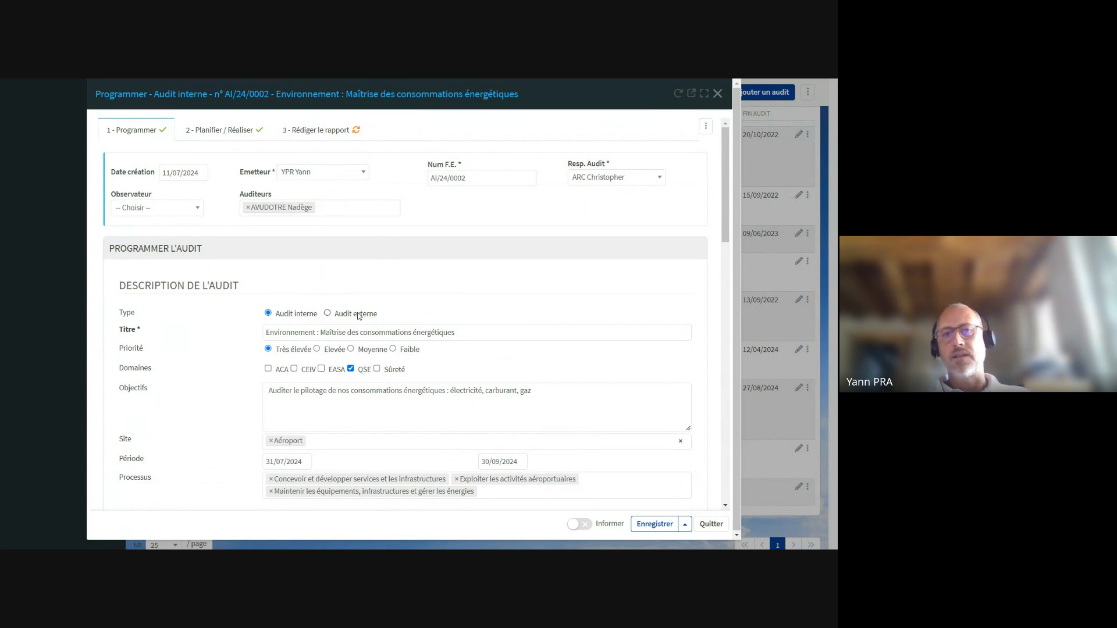
{"action": "scroll", "coordinate": [352, 300], "scroll_direction": "down", "scroll_amount": 1}
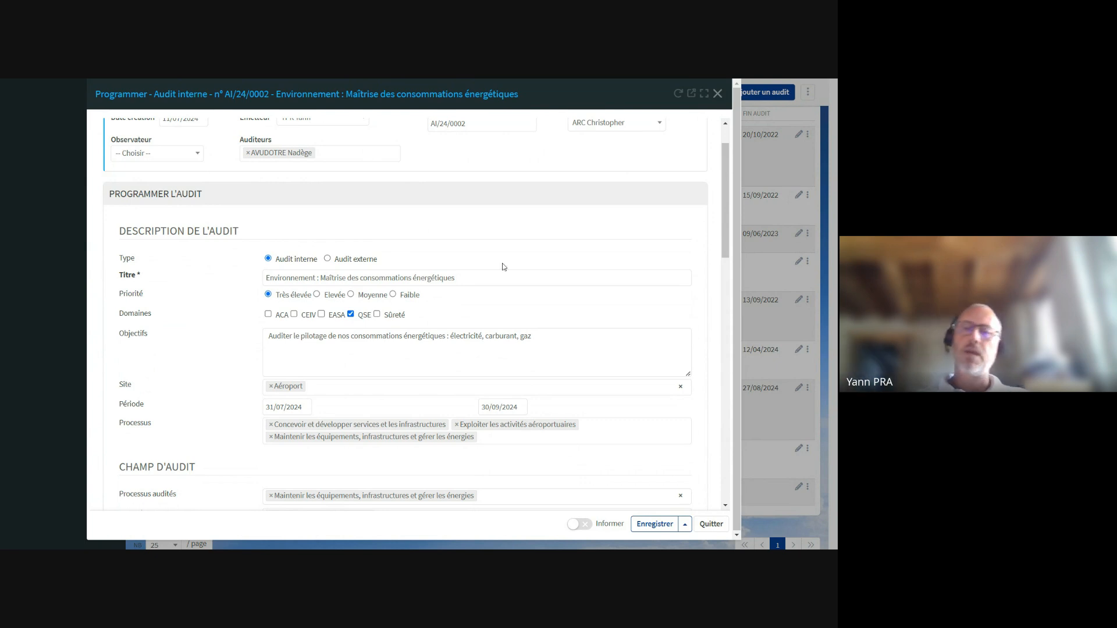
{"action": "scroll", "coordinate": [556, 305], "scroll_direction": "down", "scroll_amount": 2}
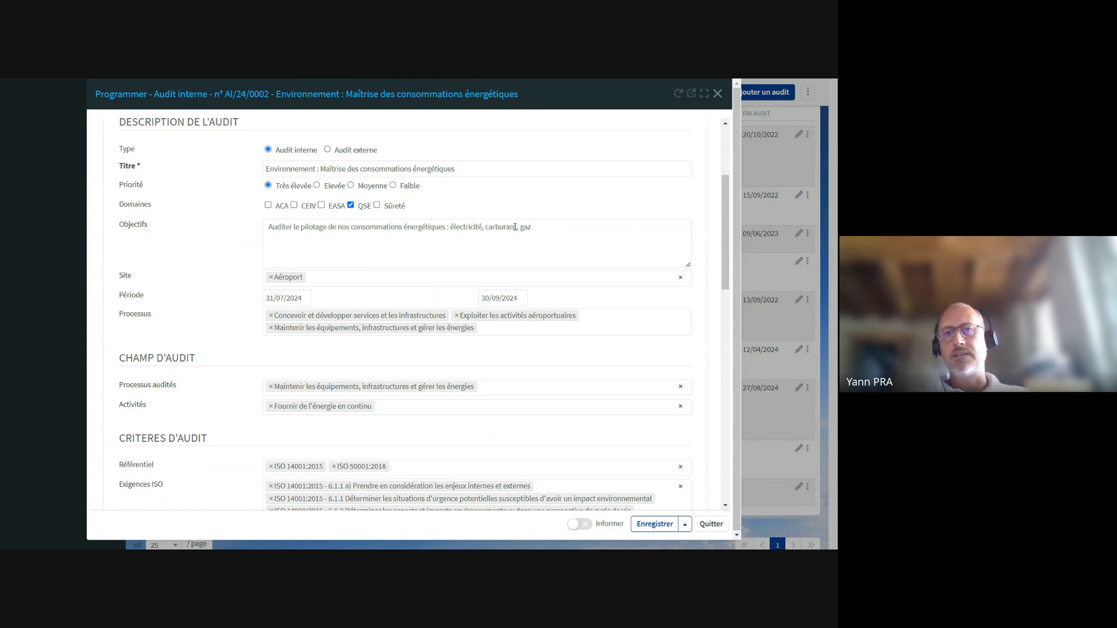
{"action": "scroll", "coordinate": [464, 249], "scroll_direction": "down", "scroll_amount": 1}
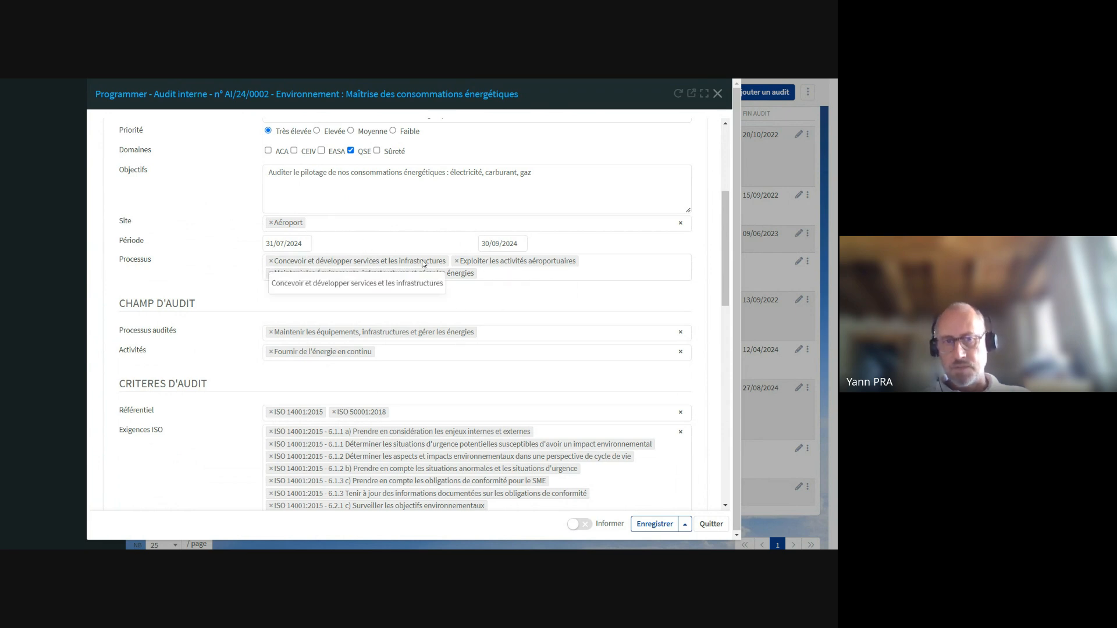
{"action": "scroll", "coordinate": [423, 264], "scroll_direction": "down", "scroll_amount": 2}
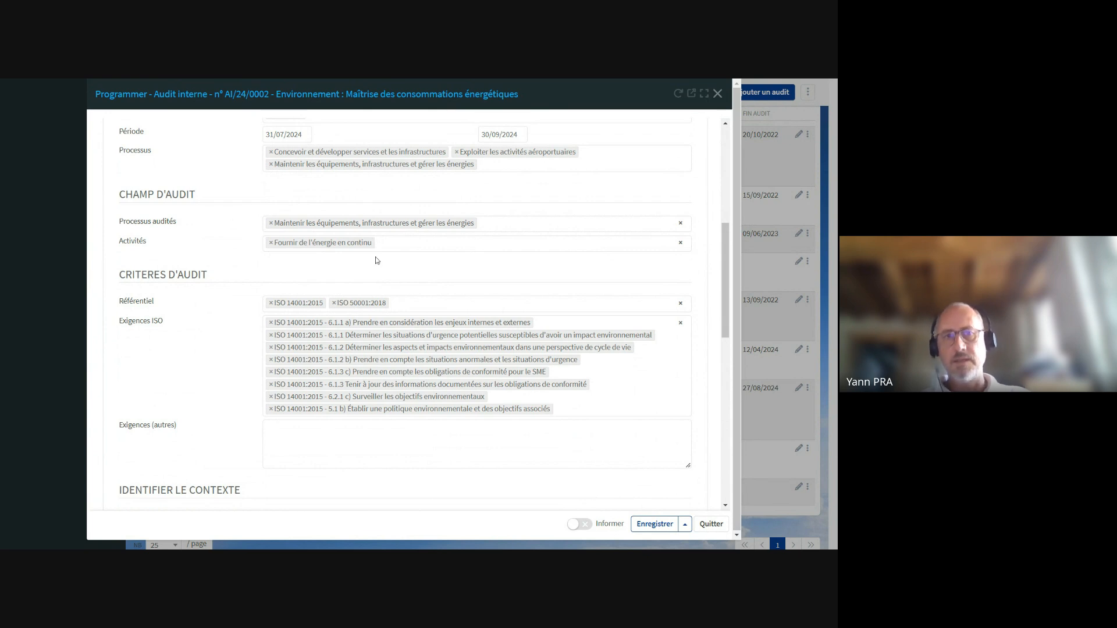
Step: Review the audit's ISO criteria and requirements, the linked QSE and AES context, and the attached files
{"action": "scroll", "coordinate": [376, 260], "scroll_direction": "down", "scroll_amount": 1}
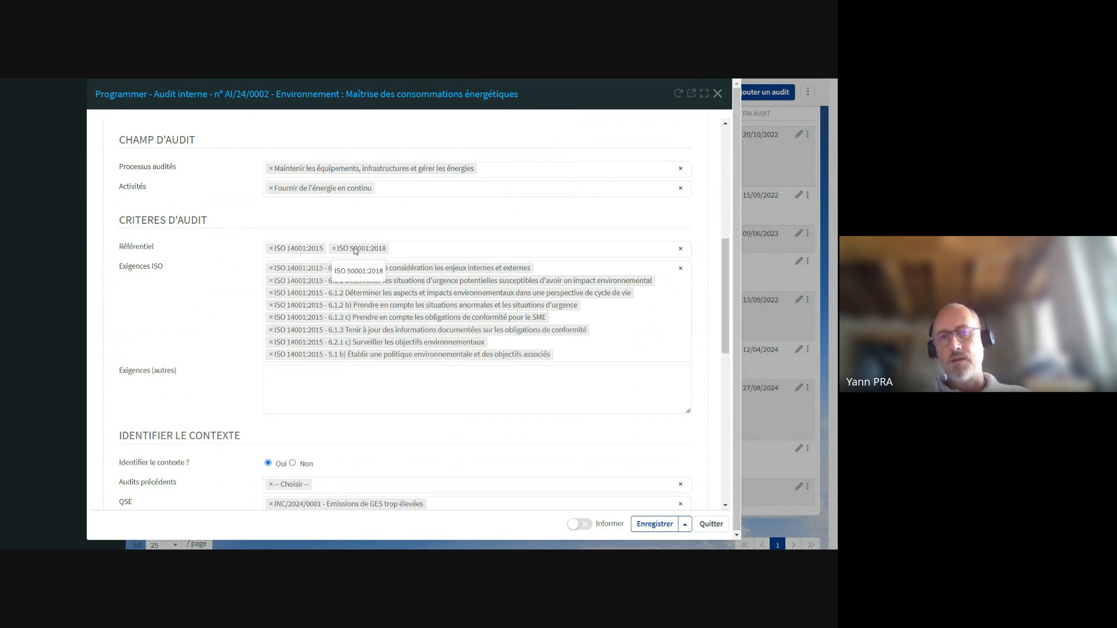
{"action": "scroll", "coordinate": [355, 250], "scroll_direction": "down", "scroll_amount": 1}
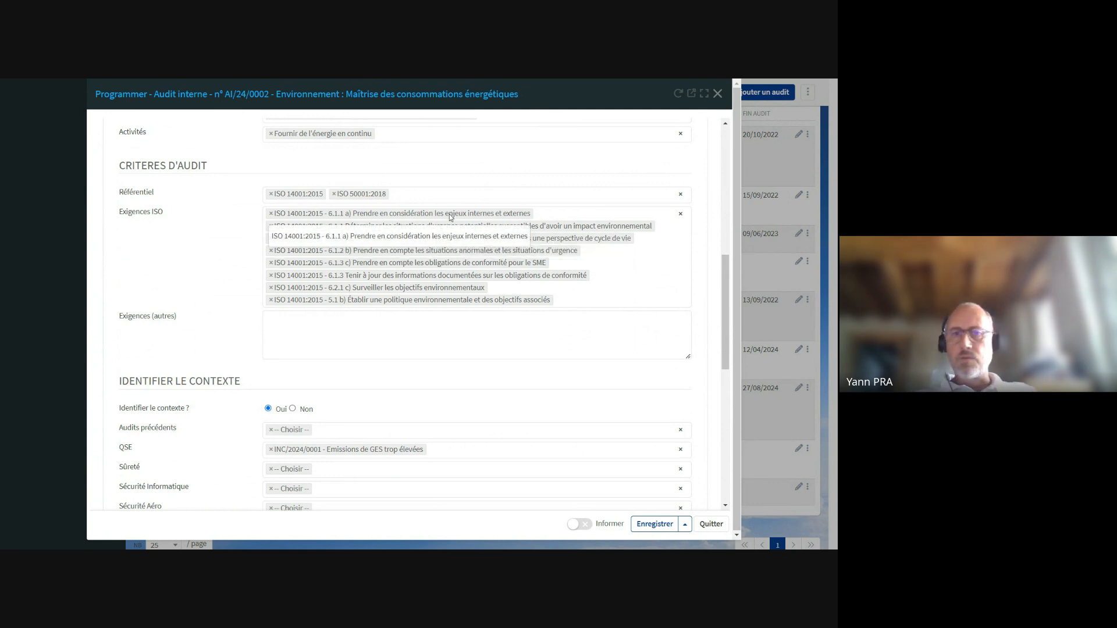
{"action": "scroll", "coordinate": [445, 219], "scroll_direction": "down", "scroll_amount": 1}
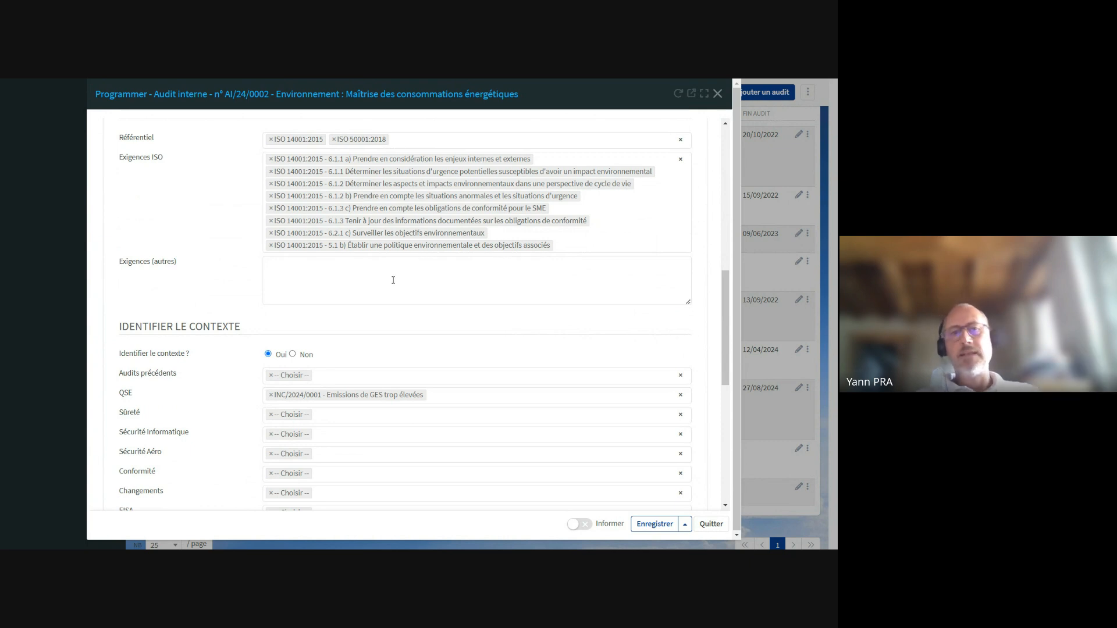
{"action": "scroll", "coordinate": [393, 280], "scroll_direction": "down", "scroll_amount": 1}
{"action": "scroll", "coordinate": [393, 280], "scroll_direction": "down", "scroll_amount": 1}
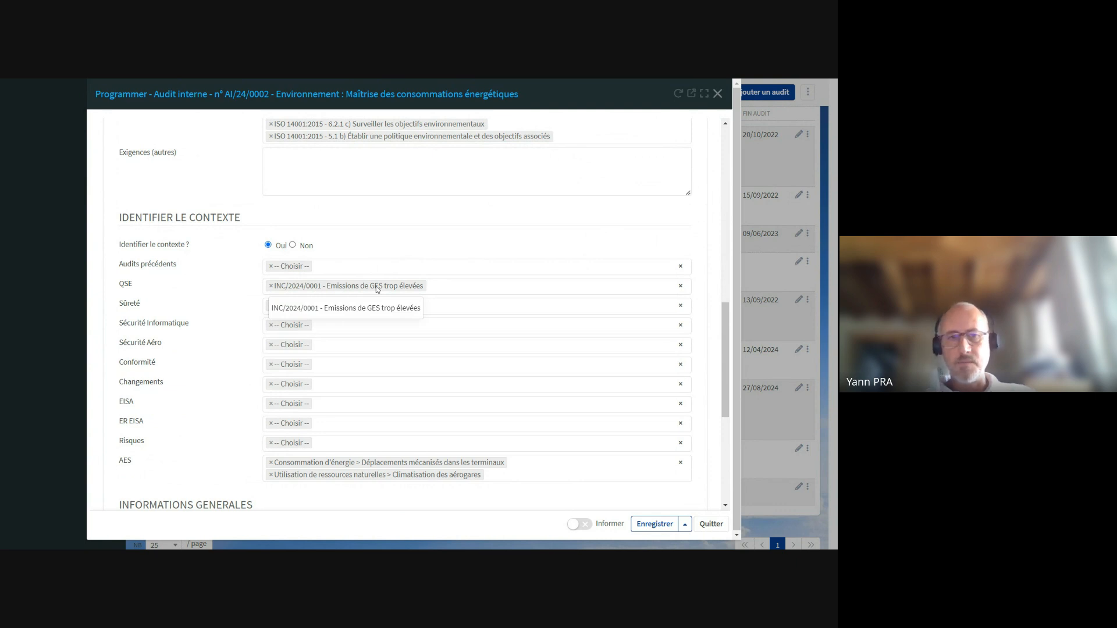
{"action": "scroll", "coordinate": [377, 289], "scroll_direction": "down", "scroll_amount": 3}
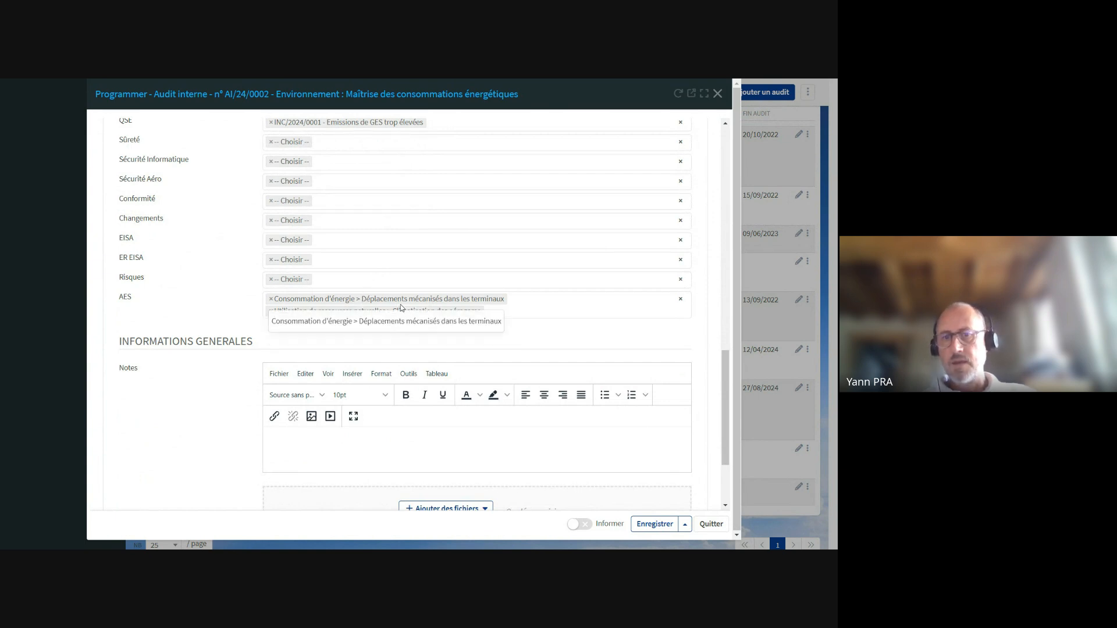
{"action": "scroll", "coordinate": [401, 305], "scroll_direction": "down", "scroll_amount": 2}
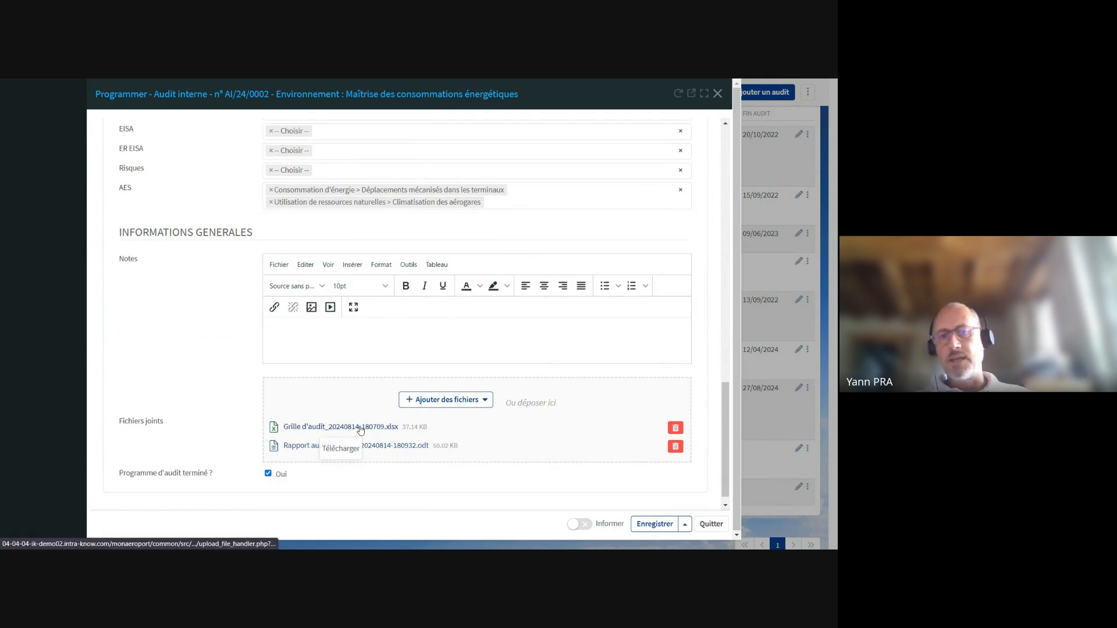
Step: Check the options for adding files, and download the attached "Grille d'audit_20240814-180709.xlsx" and view it in Excel
{"action": "left_click", "coordinate": [485, 401]}
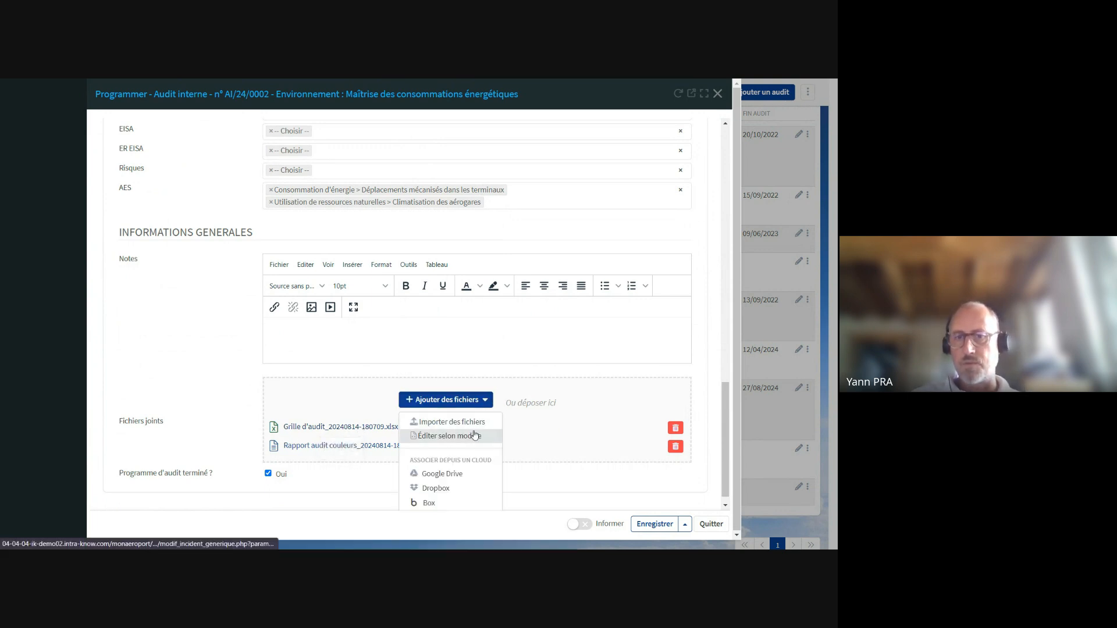
{"action": "left_click", "coordinate": [324, 430]}
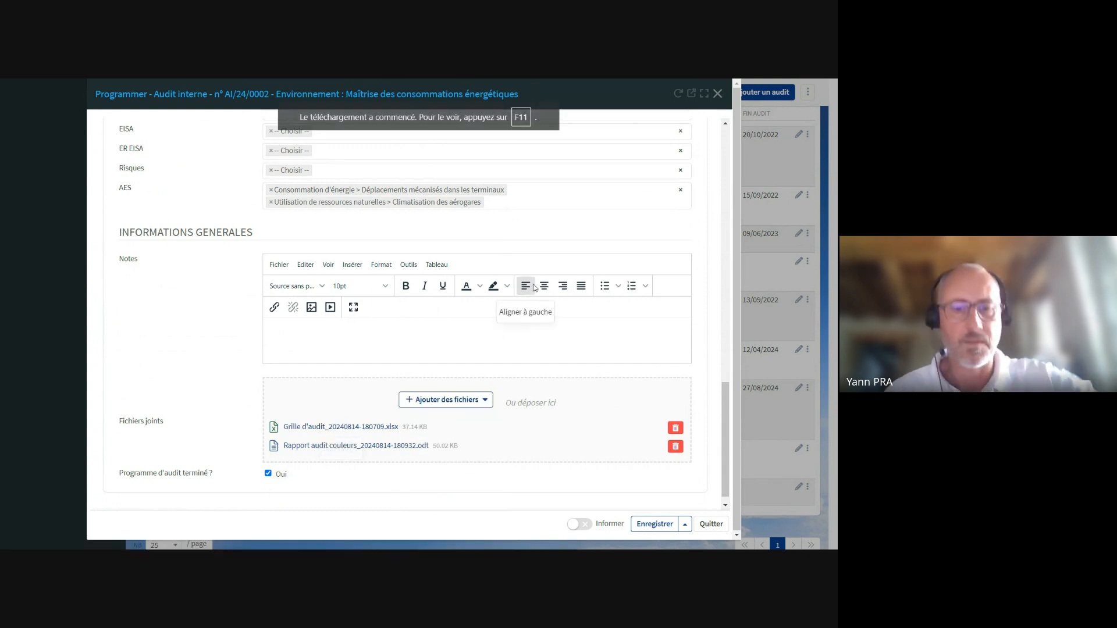
{"action": "key", "text": "F11"}
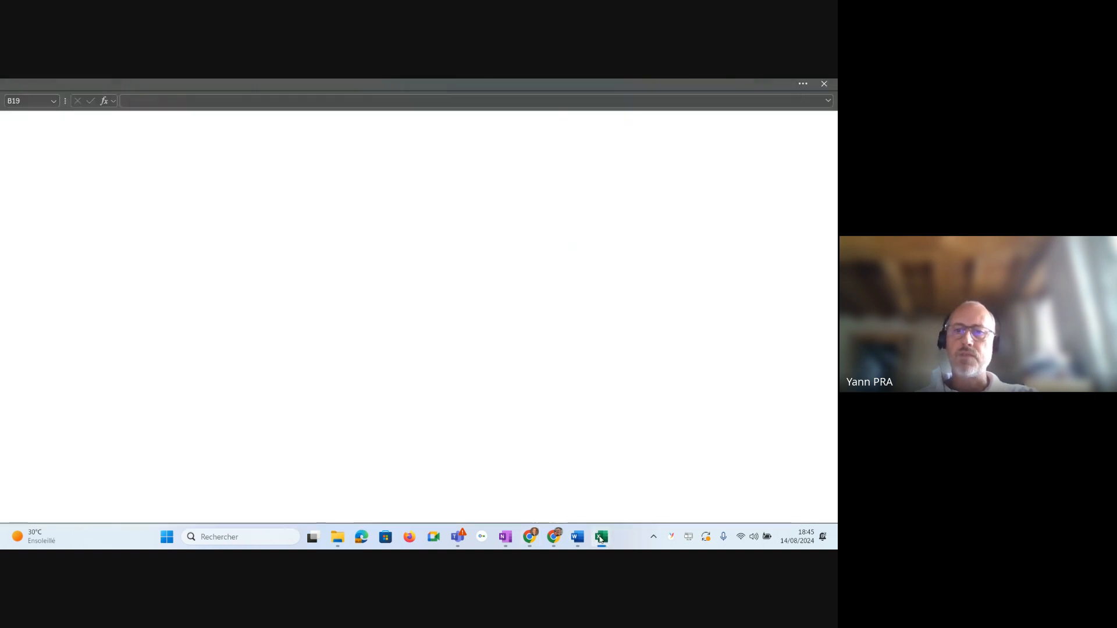
{"action": "mouse_move", "coordinate": [604, 545]}
{"action": "left_click", "coordinate": [746, 278]}
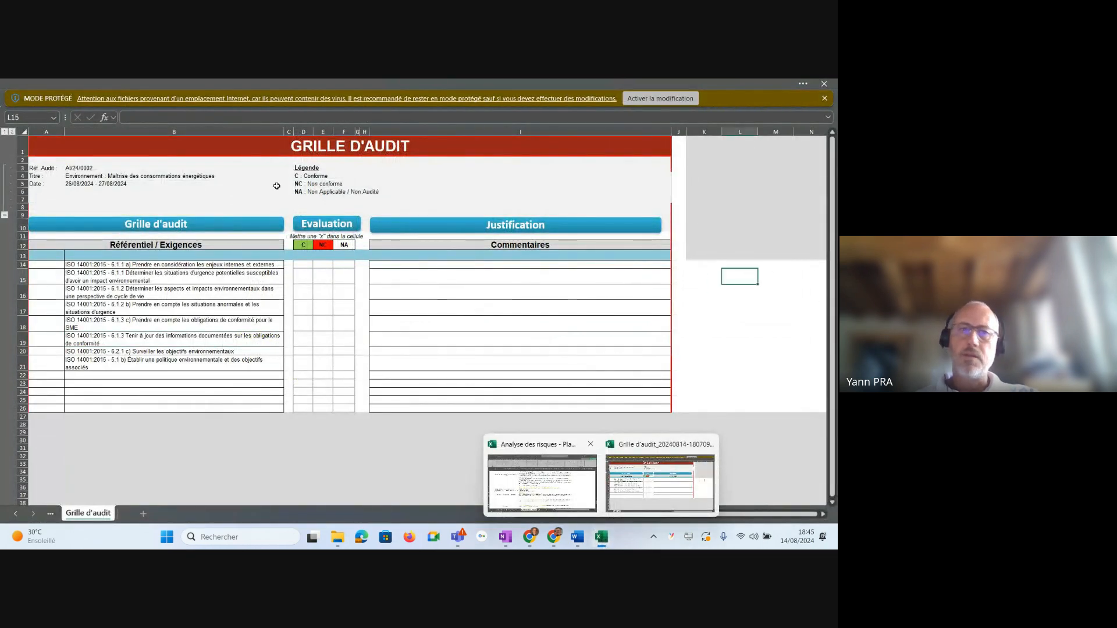
Step: Examine the requirement, evaluation and comment columns of the audit grid and close its workbook
{"action": "left_click", "coordinate": [699, 396]}
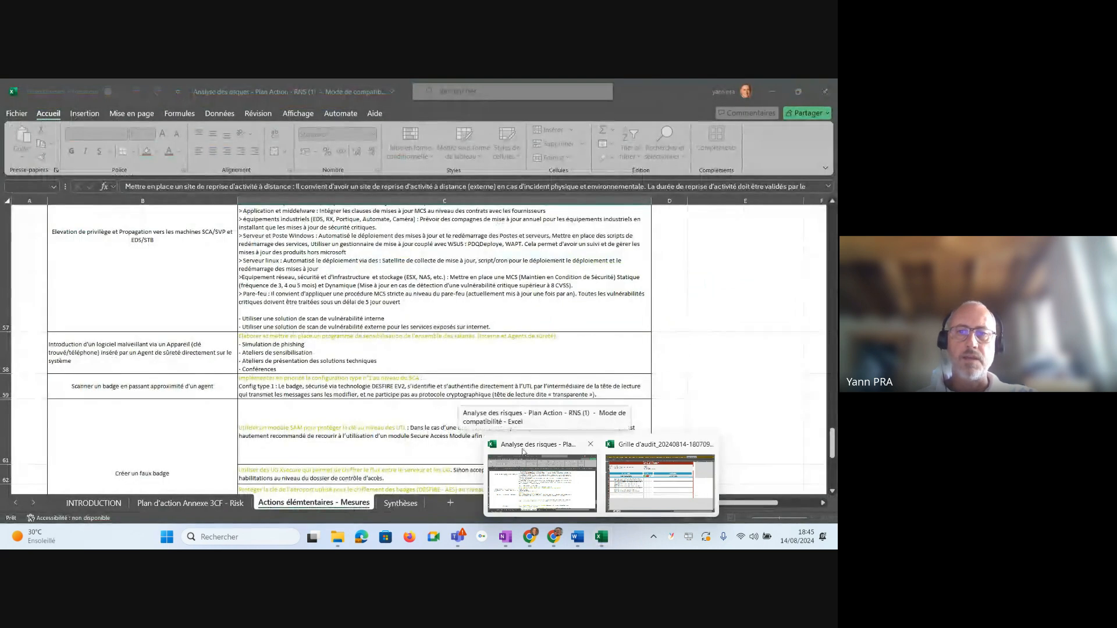
{"action": "left_click", "coordinate": [591, 445]}
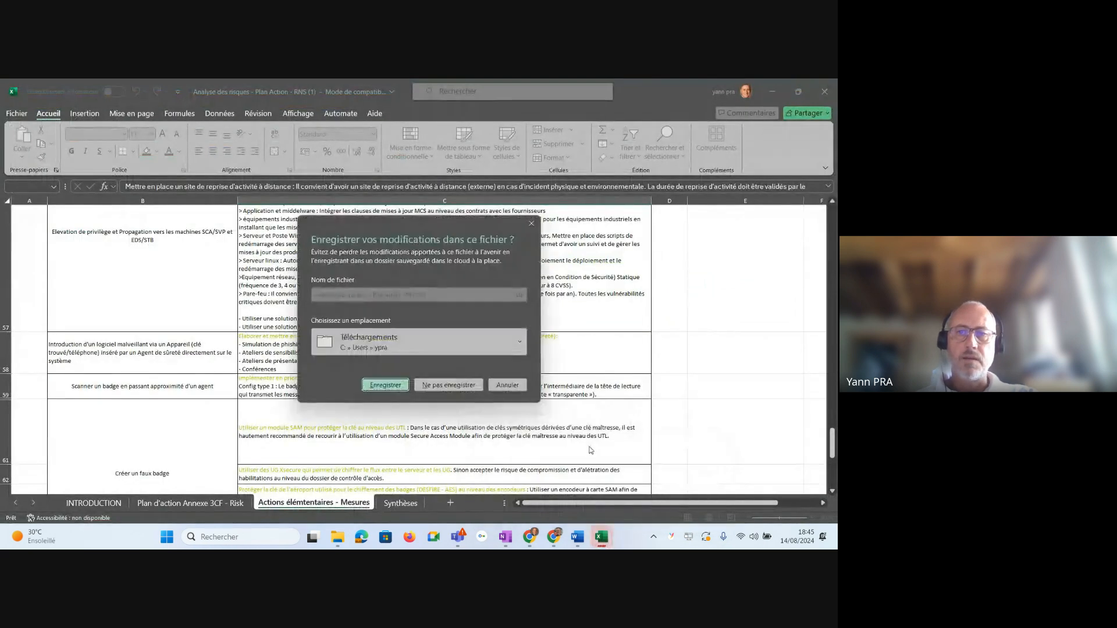
{"action": "left_click", "coordinate": [508, 386]}
{"action": "mouse_move", "coordinate": [602, 537]}
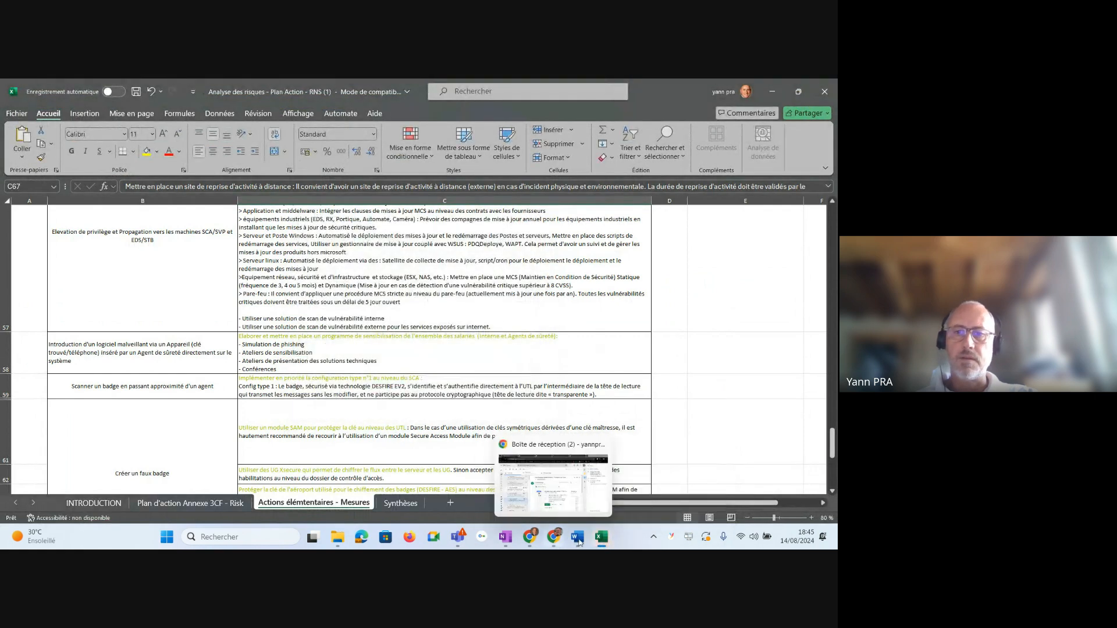
{"action": "left_click", "coordinate": [774, 483]}
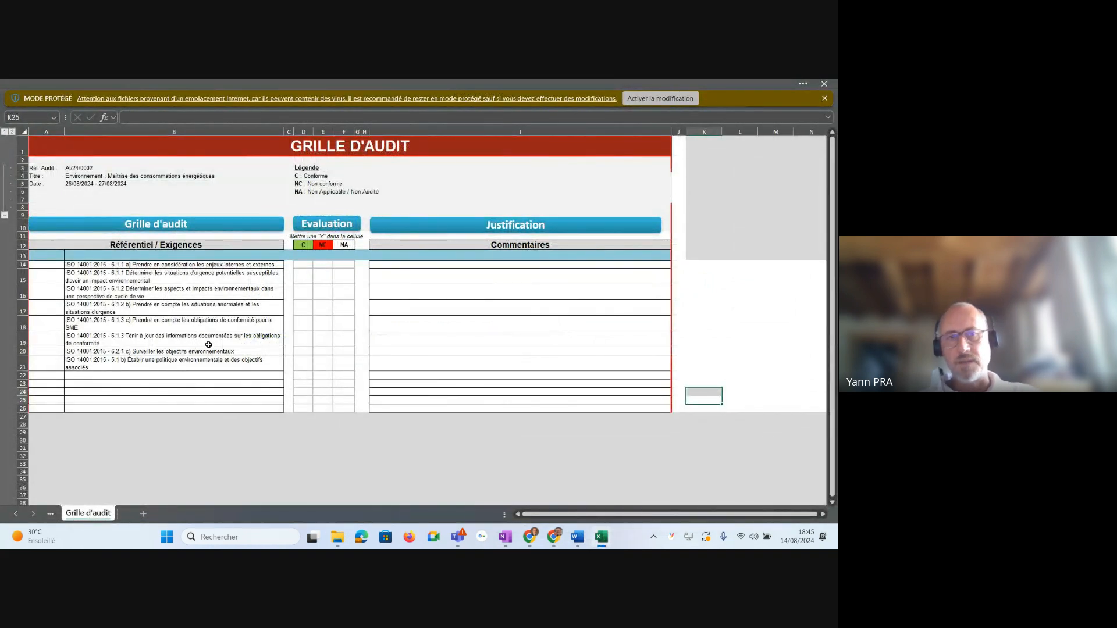
{"action": "left_click", "coordinate": [829, 84]}
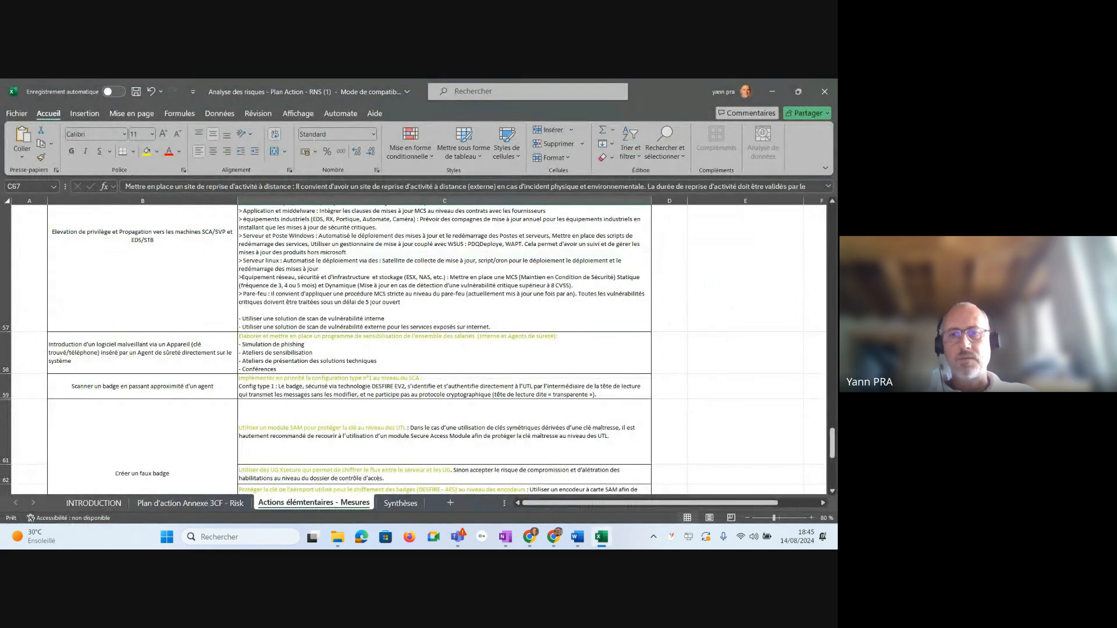
Step: Switch back to the audit in Chrome and recheck the Programmer stage down to "Programme d'audit terminé ?"
{"action": "mouse_move", "coordinate": [529, 536]}
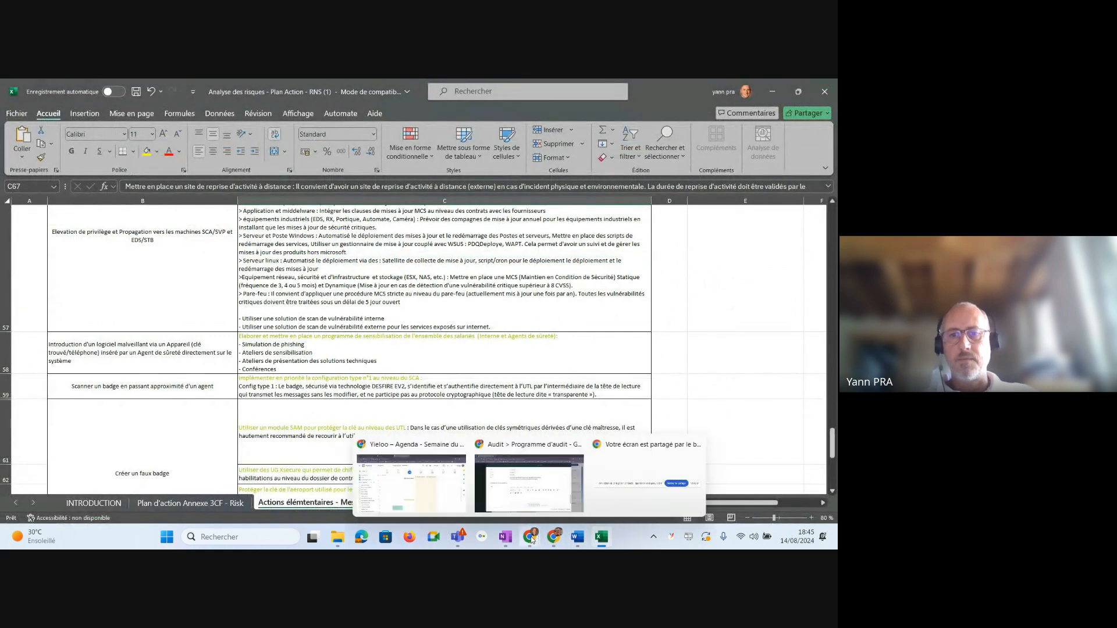
{"action": "left_click", "coordinate": [542, 502]}
{"action": "scroll", "coordinate": [483, 361], "scroll_direction": "down", "scroll_amount": 2}
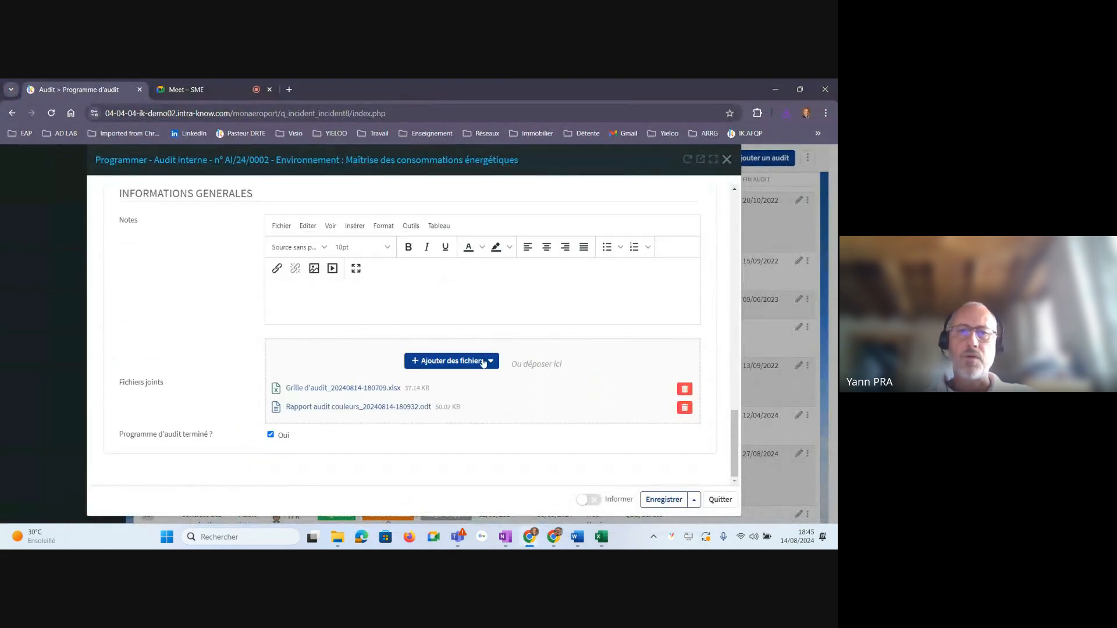
{"action": "scroll", "coordinate": [521, 361], "scroll_direction": "up", "scroll_amount": 10}
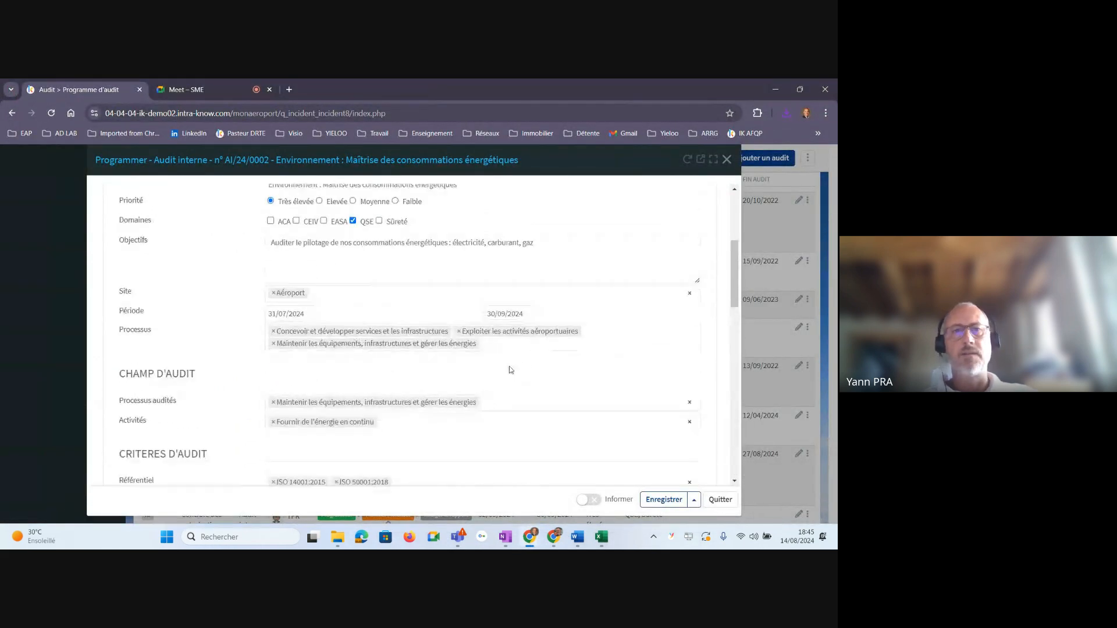
{"action": "scroll", "coordinate": [510, 370], "scroll_direction": "up", "scroll_amount": 4}
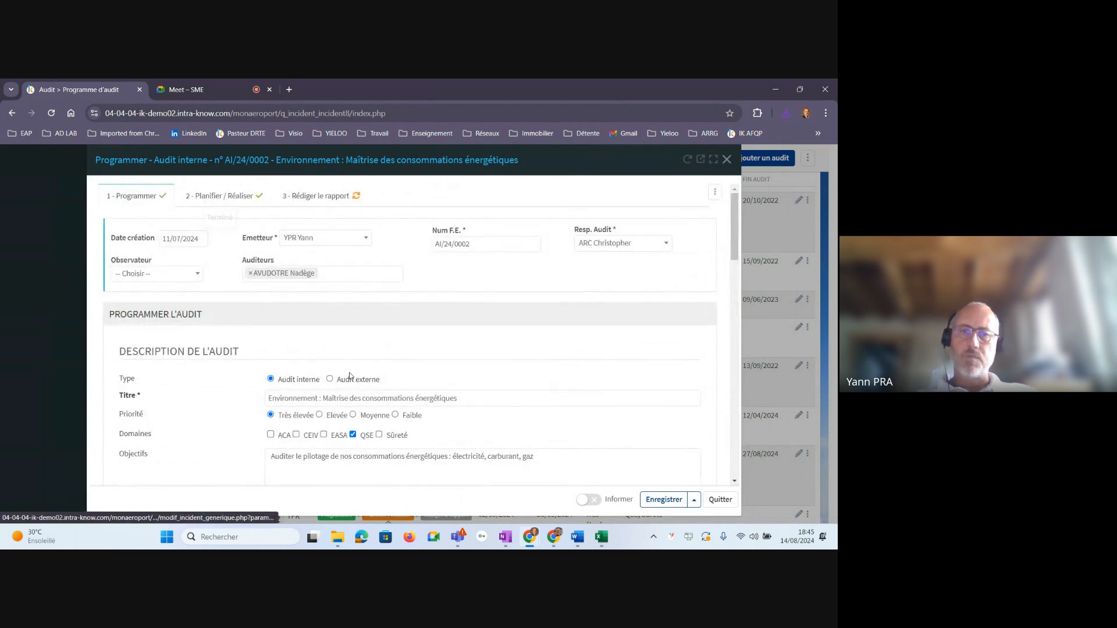
{"action": "scroll", "coordinate": [350, 376], "scroll_direction": "down", "scroll_amount": 15}
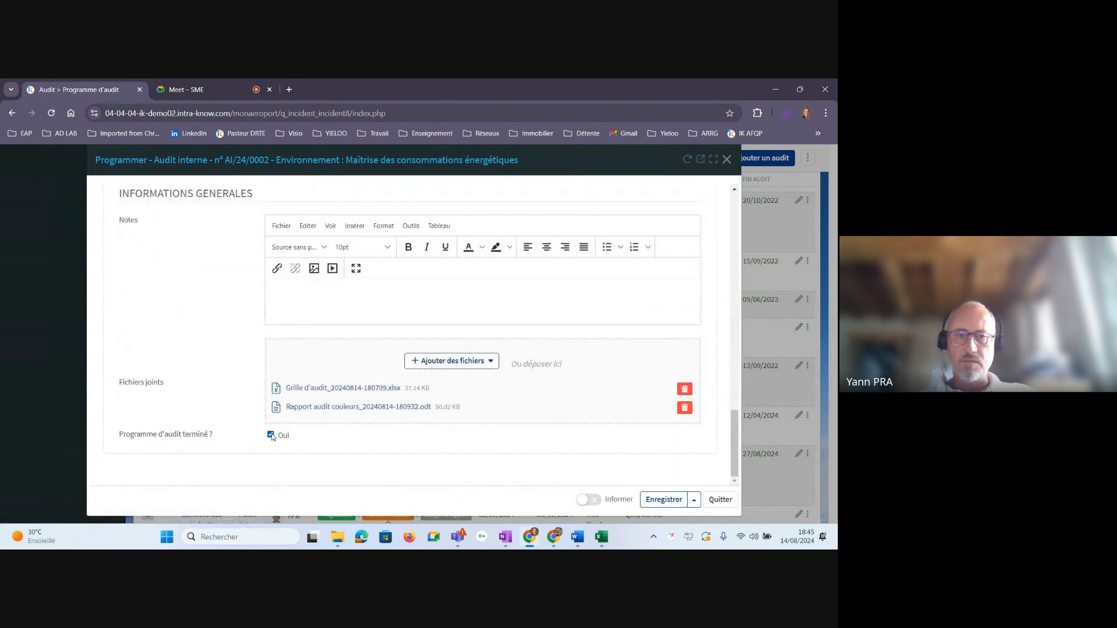
{"action": "scroll", "coordinate": [348, 439], "scroll_direction": "up", "scroll_amount": 15}
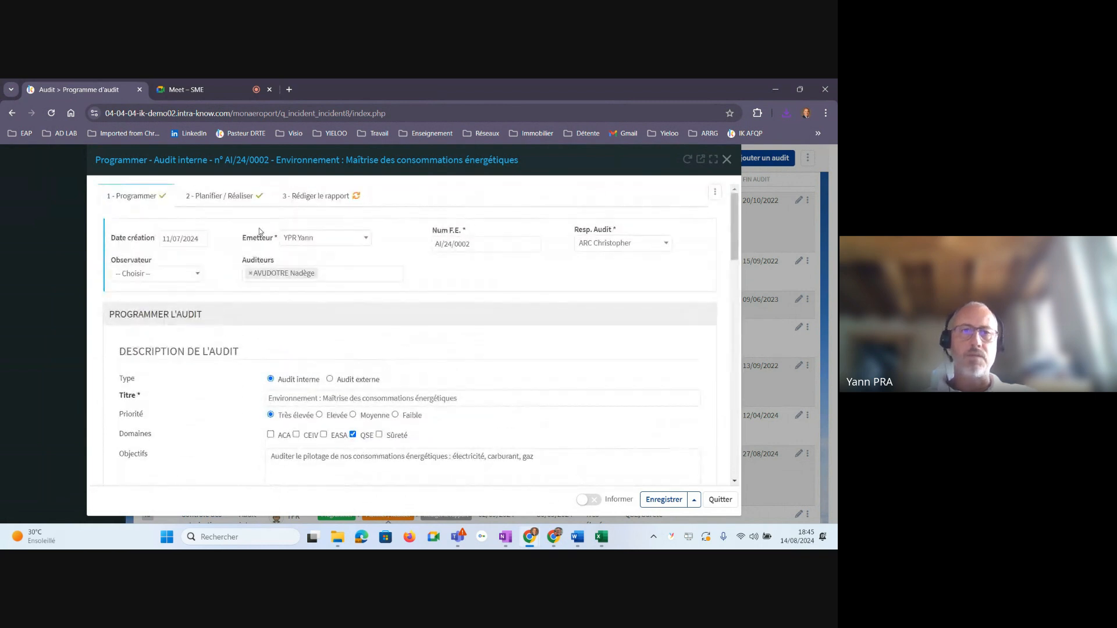
Step: Open the Planifier / Réaliser stage and review the audit dates, scheduled appointments, attached files and completion options
{"action": "left_click", "coordinate": [213, 196]}
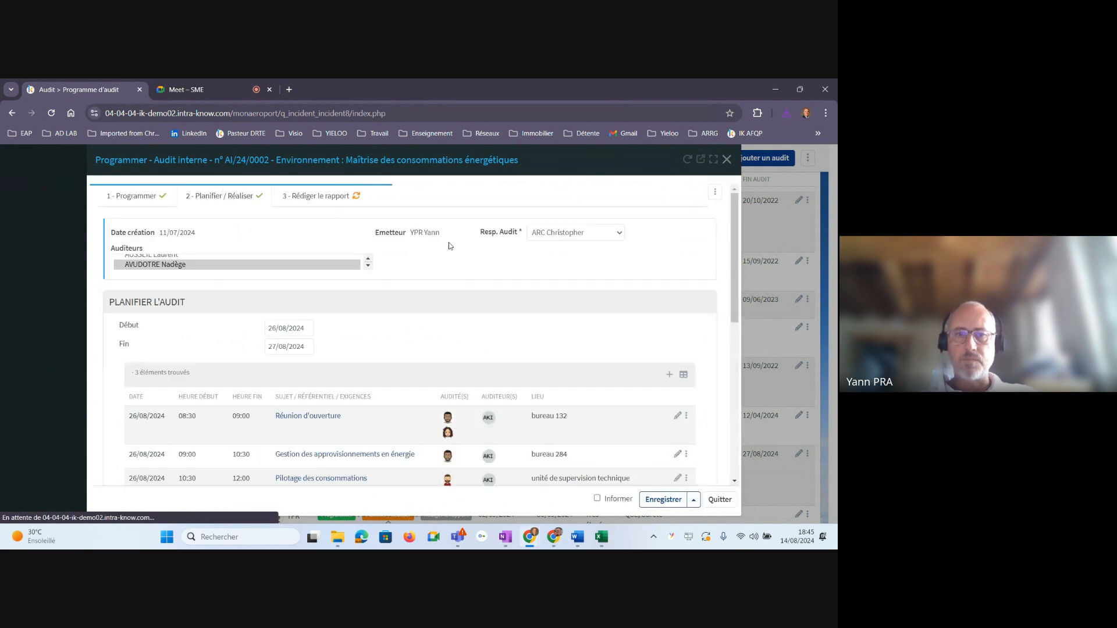
{"action": "scroll", "coordinate": [484, 260], "scroll_direction": "down", "scroll_amount": 3}
{"action": "scroll", "coordinate": [484, 260], "scroll_direction": "up", "scroll_amount": 1}
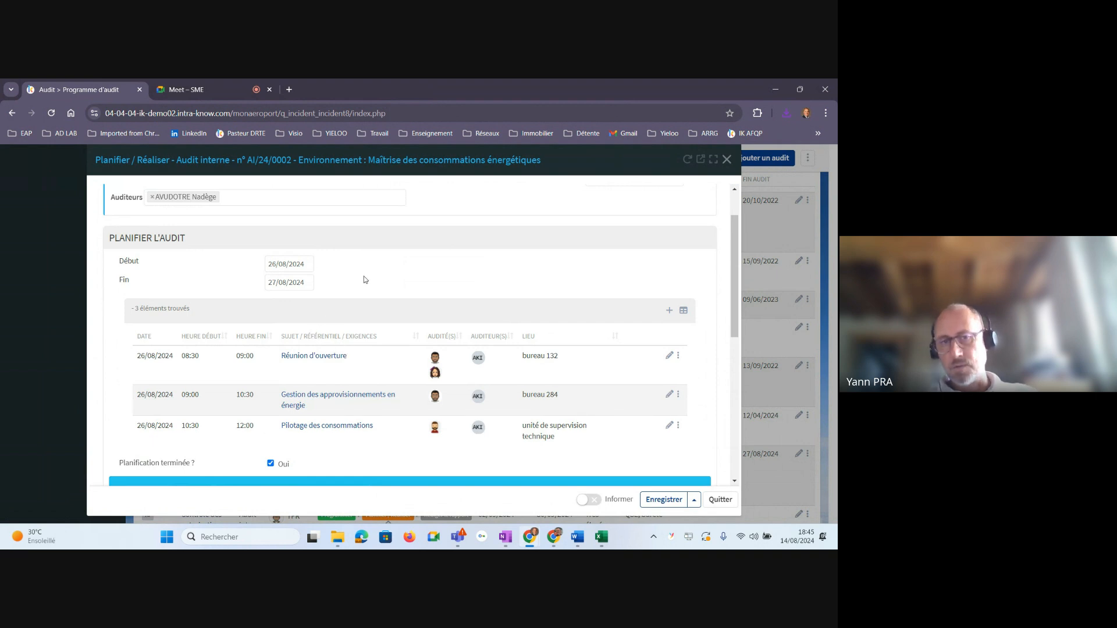
{"action": "scroll", "coordinate": [364, 279], "scroll_direction": "down", "scroll_amount": 2}
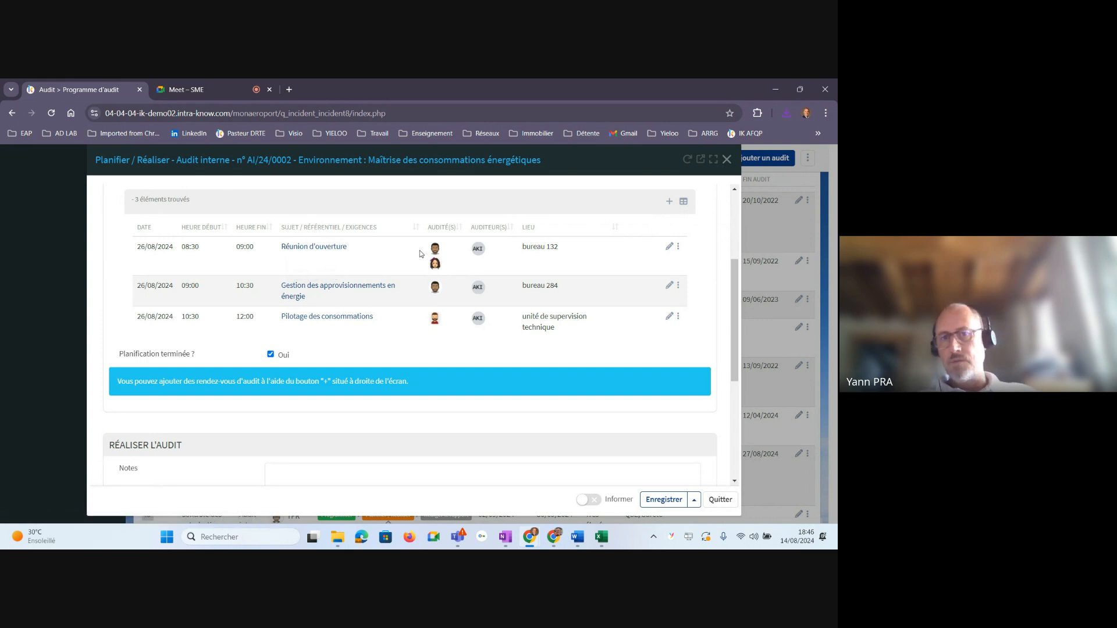
{"action": "mouse_move", "coordinate": [432, 265]}
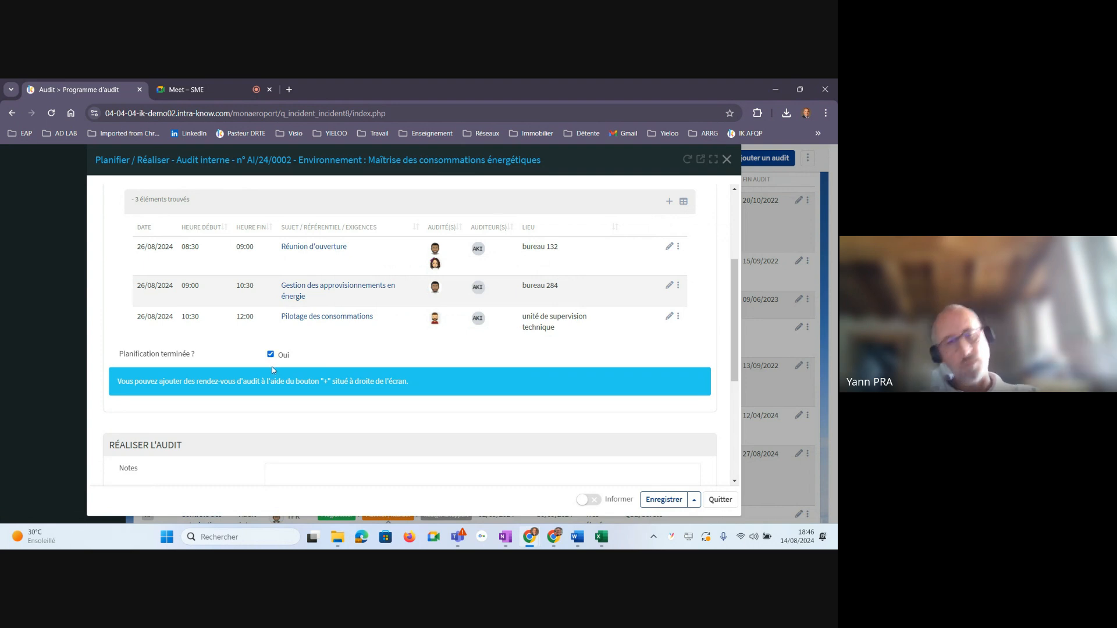
{"action": "scroll", "coordinate": [274, 364], "scroll_direction": "down", "scroll_amount": 3}
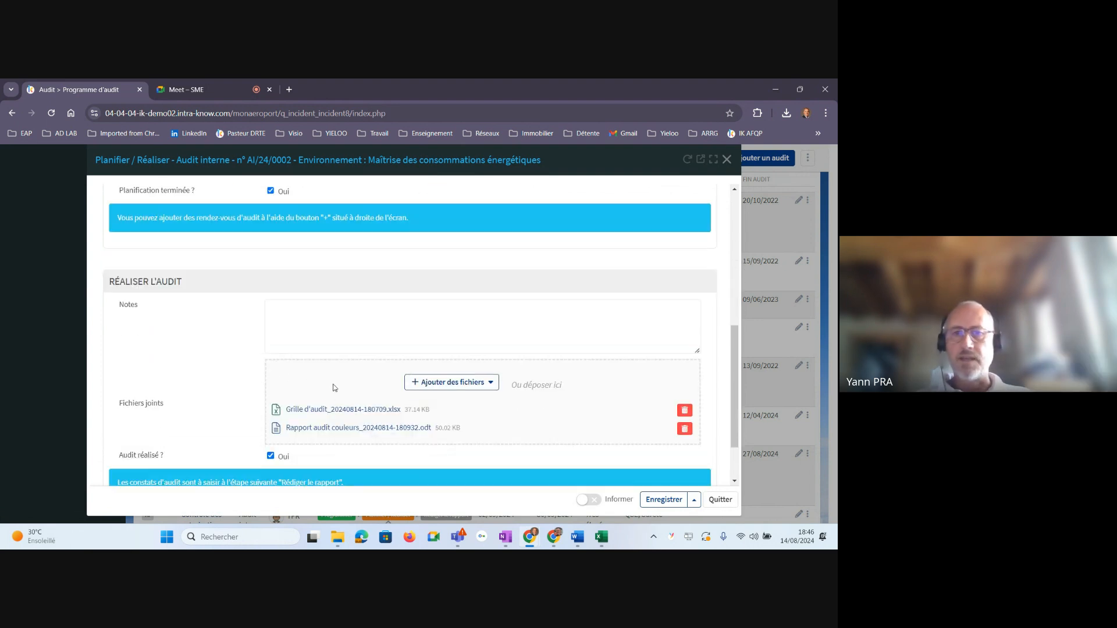
{"action": "scroll", "coordinate": [335, 394], "scroll_direction": "down", "scroll_amount": 2}
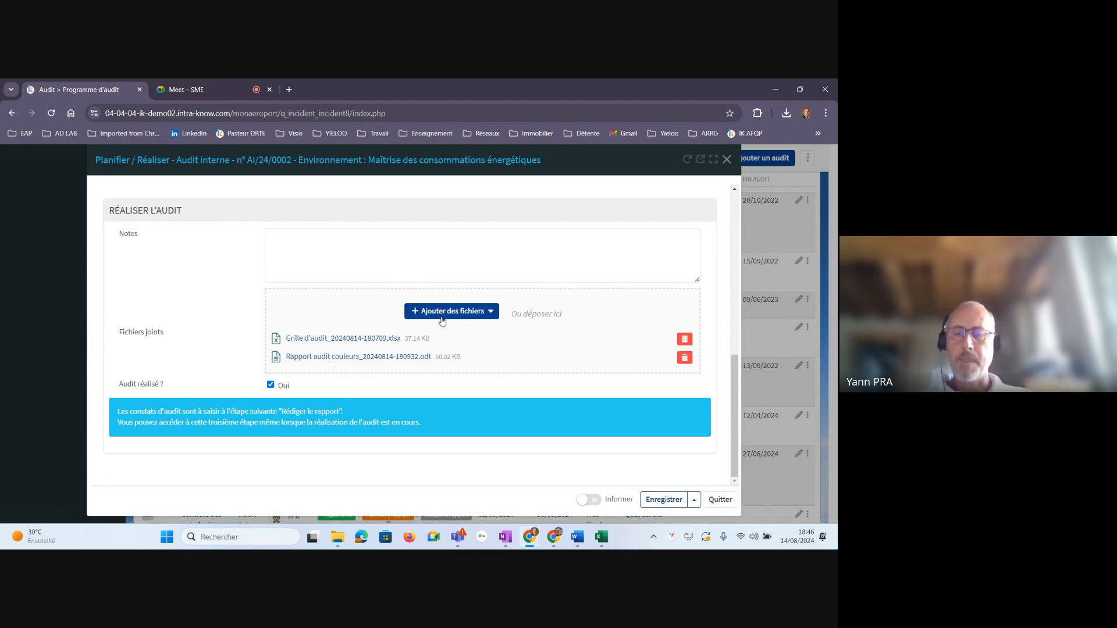
{"action": "scroll", "coordinate": [442, 321], "scroll_direction": "up", "scroll_amount": 10}
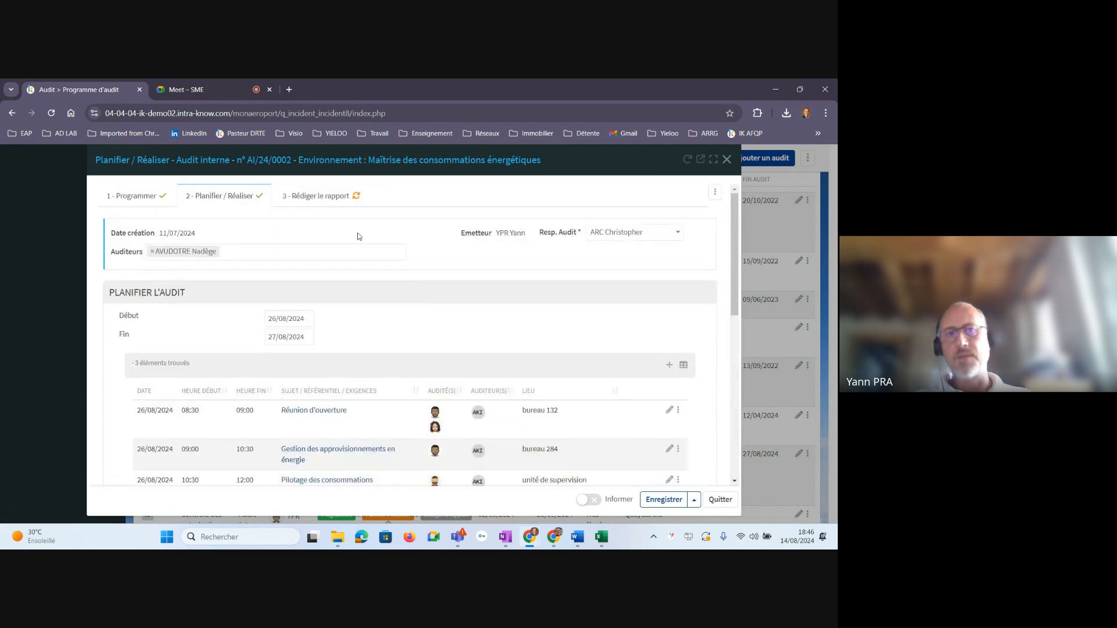
Step: Open the Rédiger le rapport stage, start a new QSE audit finding to review its entry form, and close the form without saving
{"action": "left_click", "coordinate": [312, 198]}
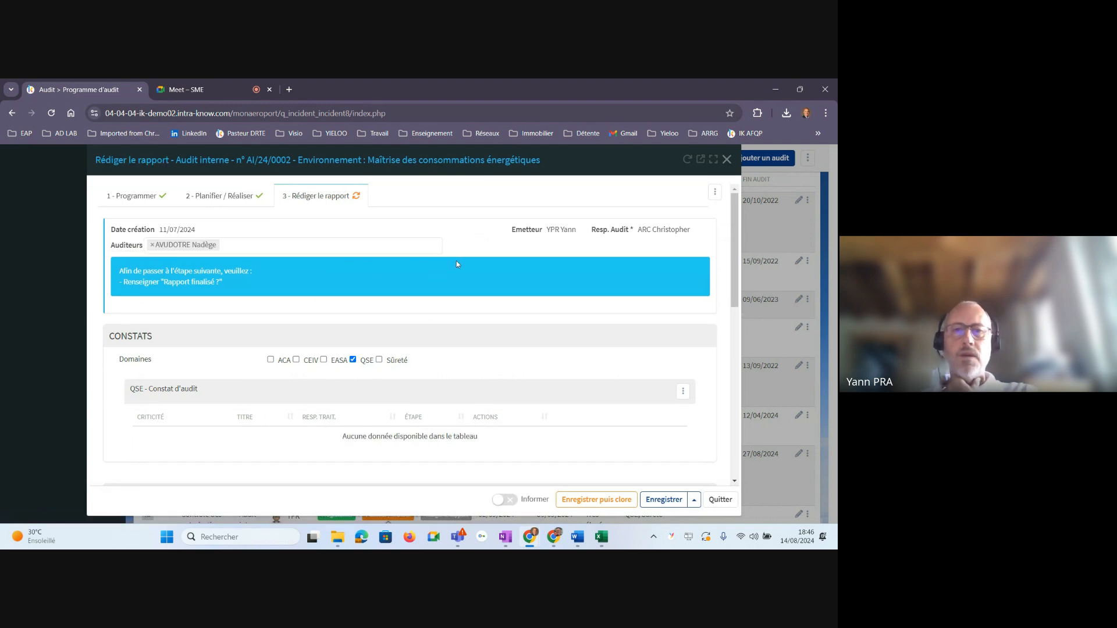
{"action": "scroll", "coordinate": [457, 264], "scroll_direction": "down", "scroll_amount": 2}
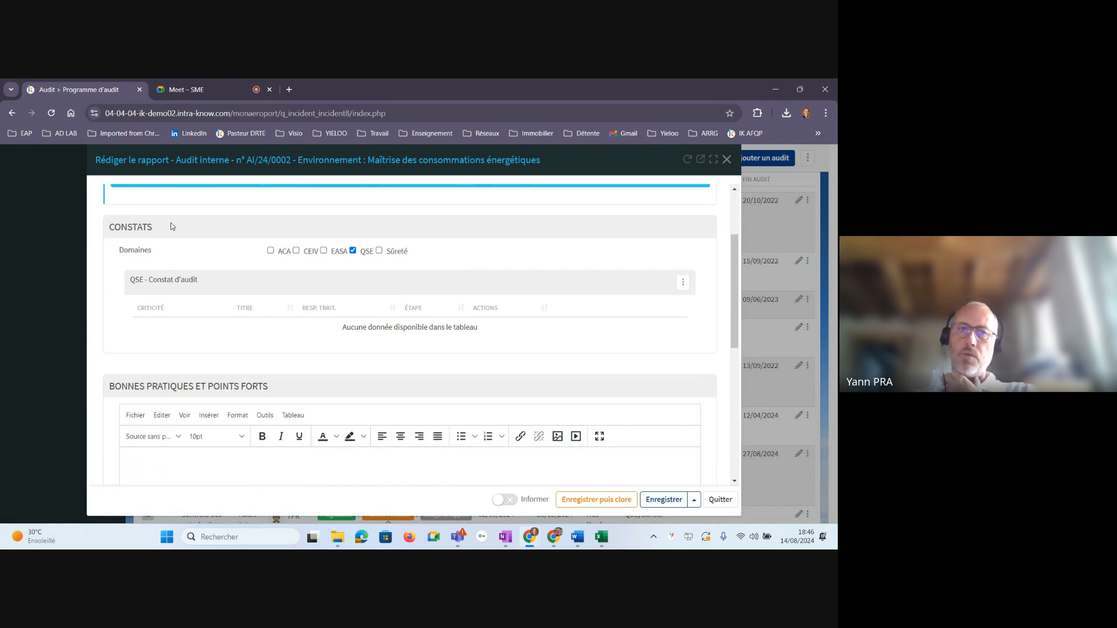
{"action": "left_click", "coordinate": [682, 282]}
{"action": "left_click", "coordinate": [497, 303]}
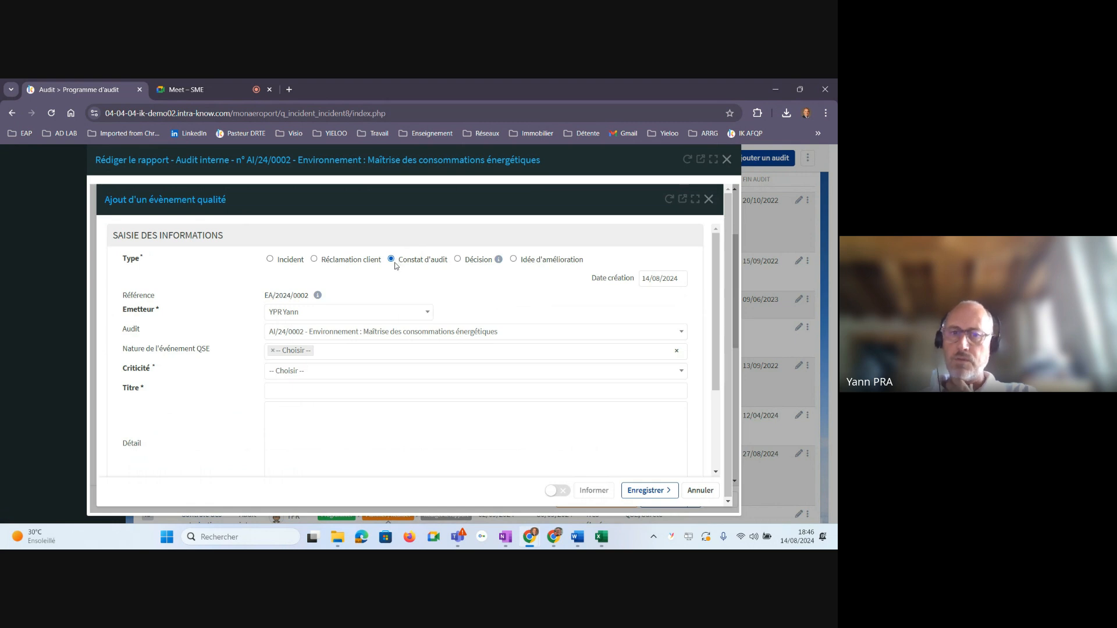
{"action": "scroll", "coordinate": [486, 343], "scroll_direction": "down", "scroll_amount": 3}
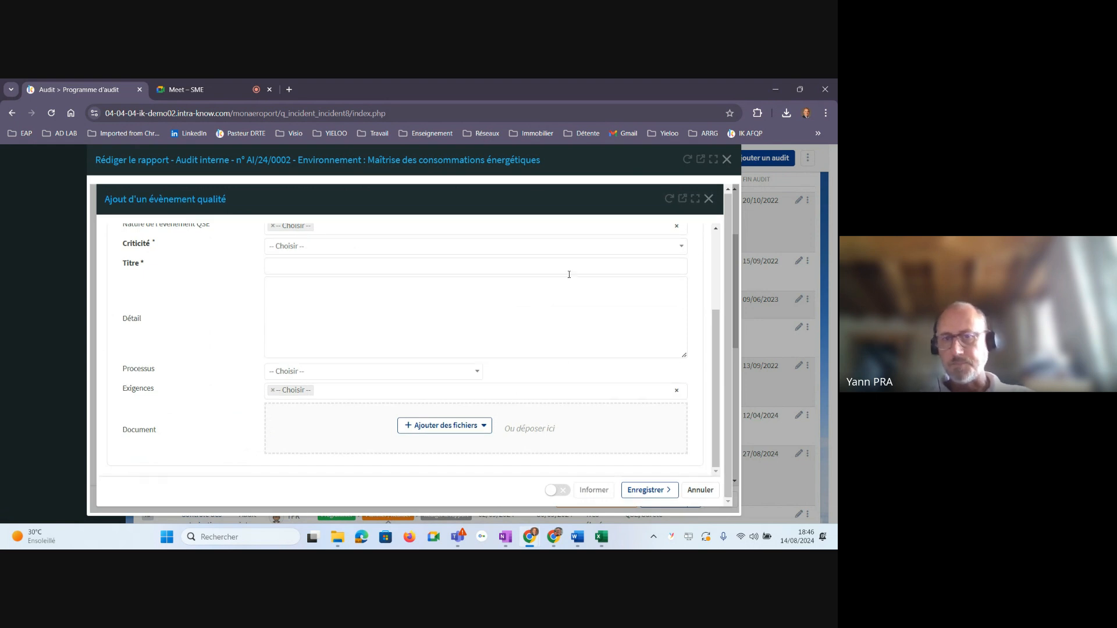
{"action": "scroll", "coordinate": [504, 280], "scroll_direction": "up", "scroll_amount": 3}
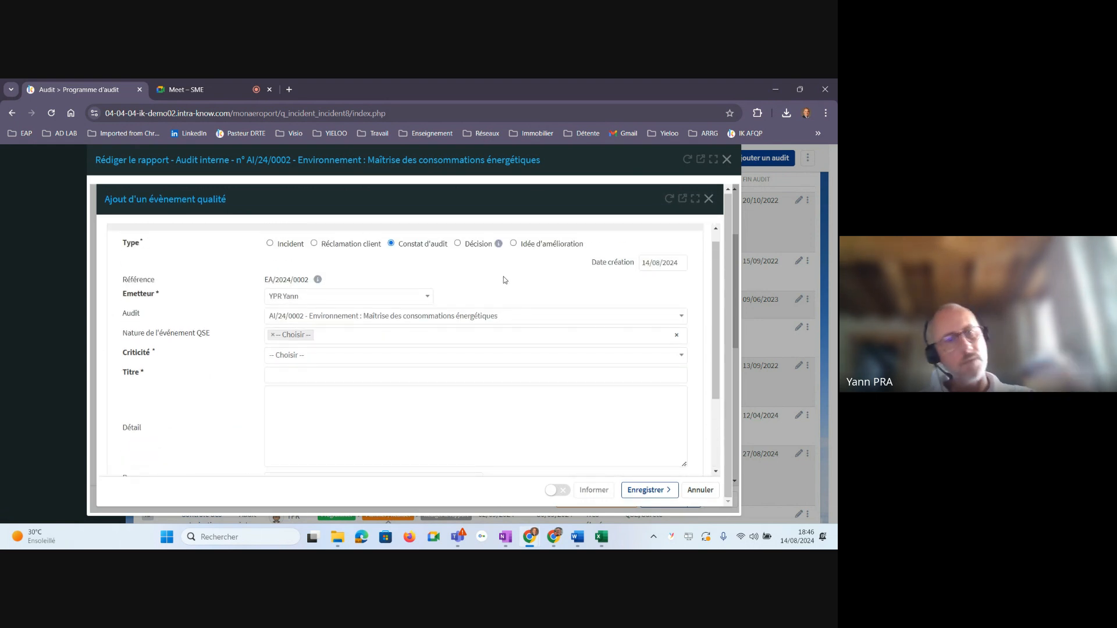
{"action": "left_click", "coordinate": [709, 200]}
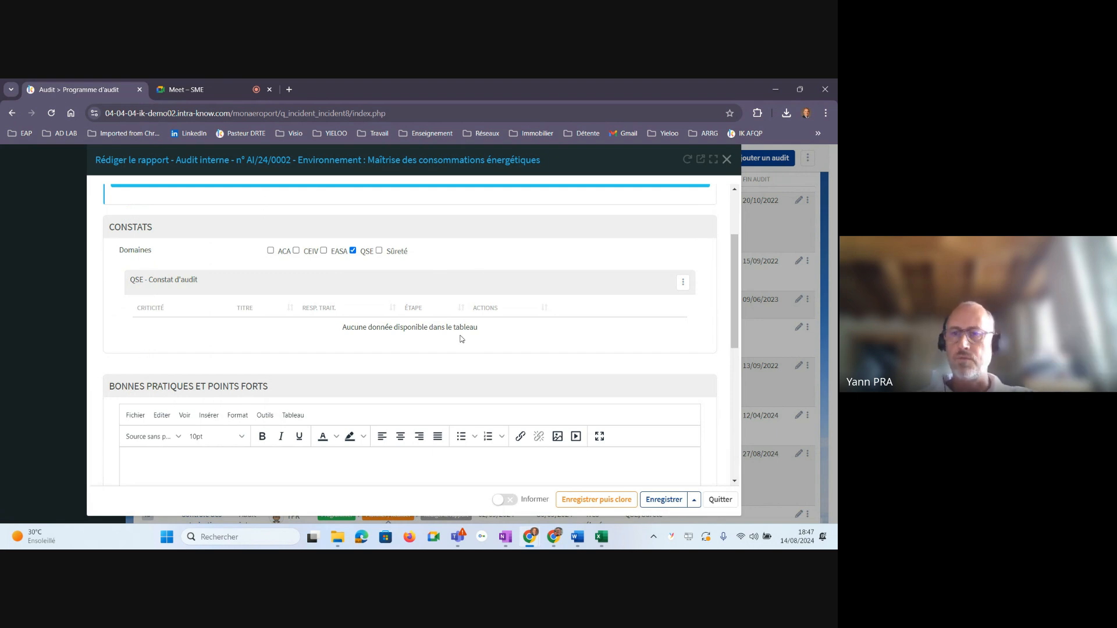
Step: Review the report's Bonnes pratiques et points forts and Synthèse sections and the options for adding files
{"action": "scroll", "coordinate": [462, 339], "scroll_direction": "down", "scroll_amount": 2}
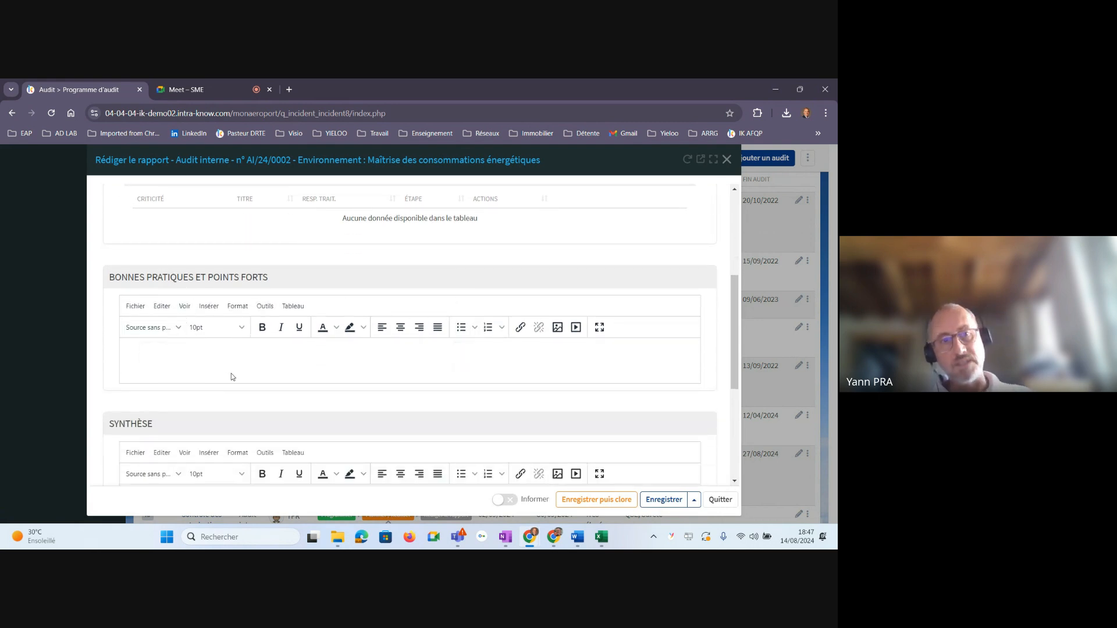
{"action": "scroll", "coordinate": [232, 376], "scroll_direction": "down", "scroll_amount": 4}
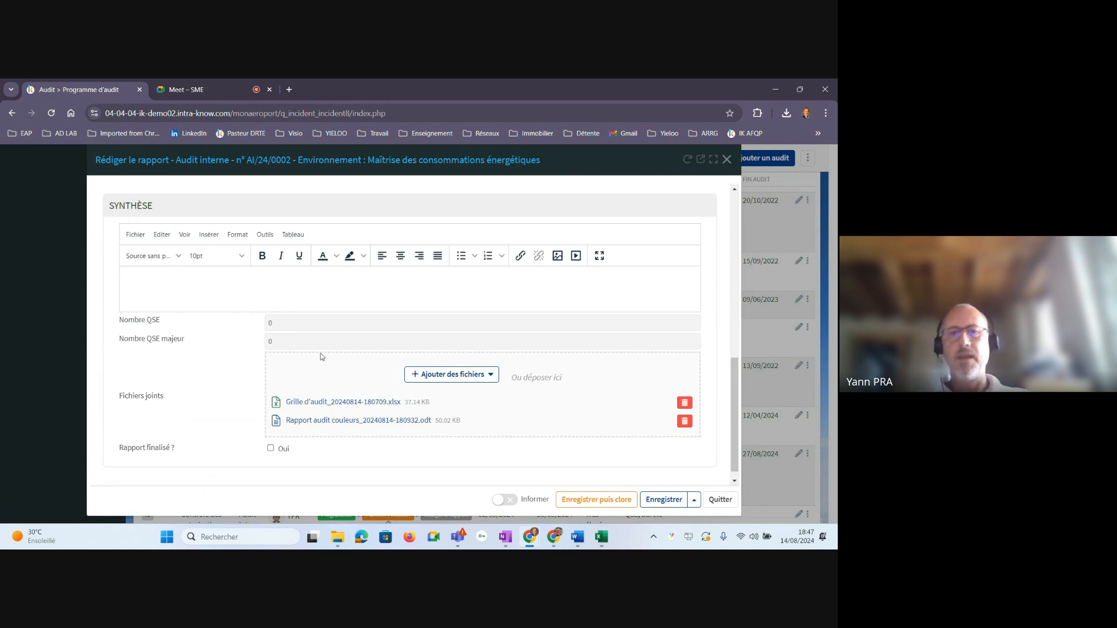
{"action": "left_click", "coordinate": [491, 377]}
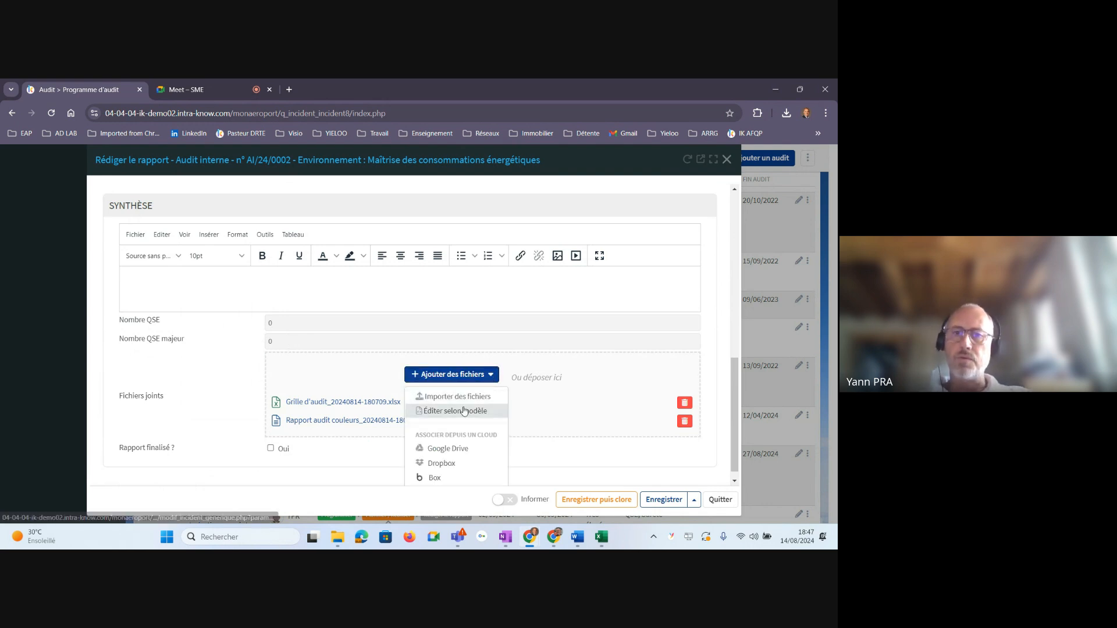
Step: Download the attached "Rapport audit couleurs_20240814-180932.odt", try to open it in Acrobat Reader, and return to the audit report in Chrome
{"action": "left_click", "coordinate": [355, 423]}
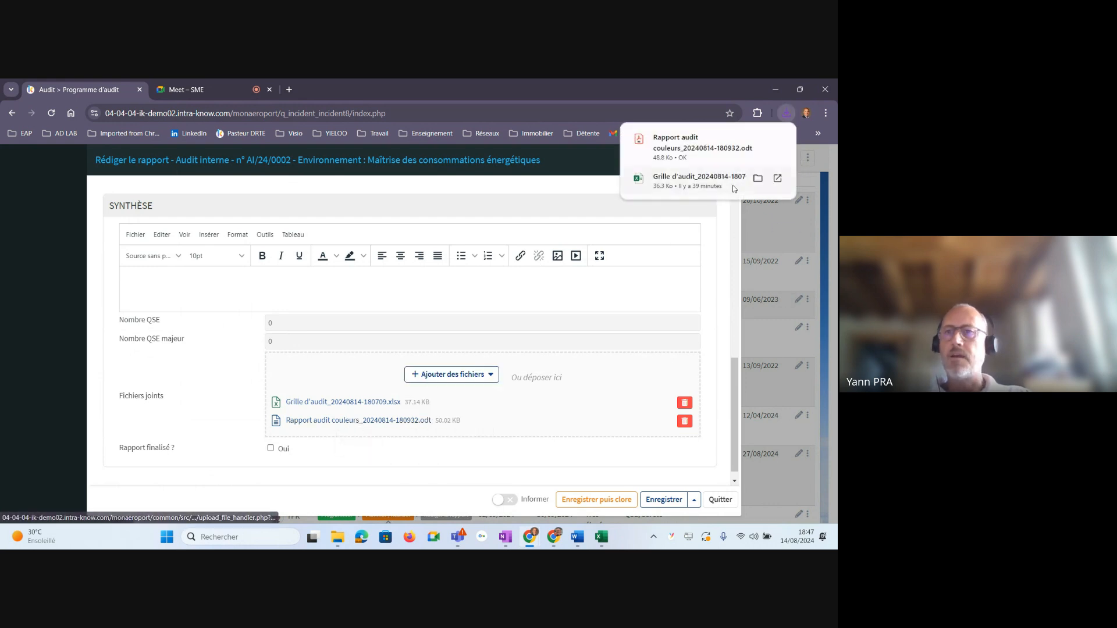
{"action": "left_click", "coordinate": [681, 148]}
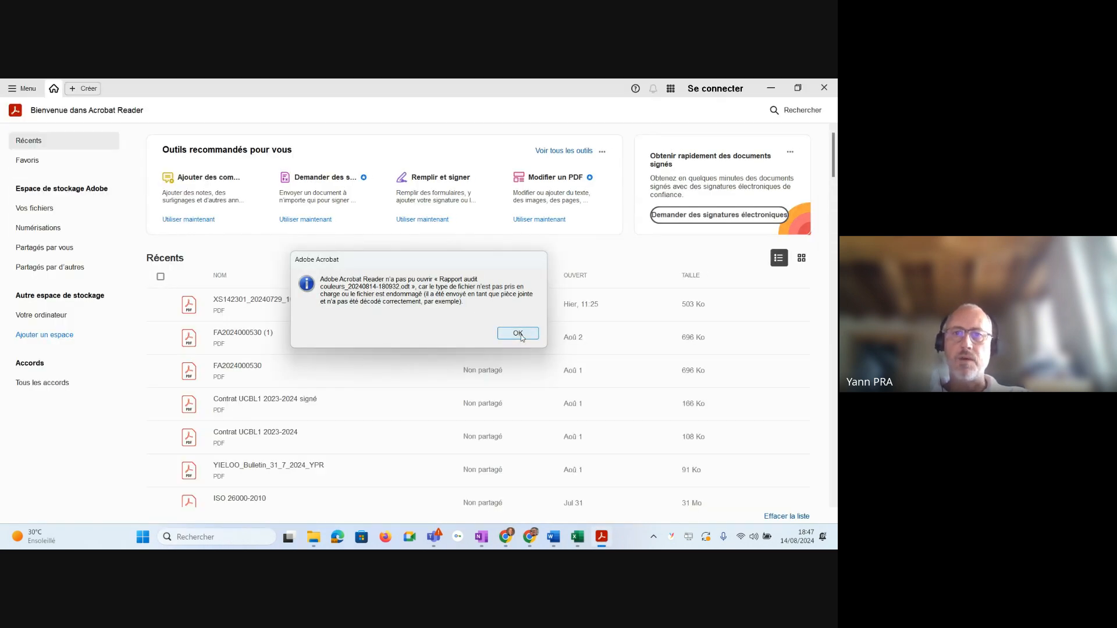
{"action": "left_click", "coordinate": [518, 332]}
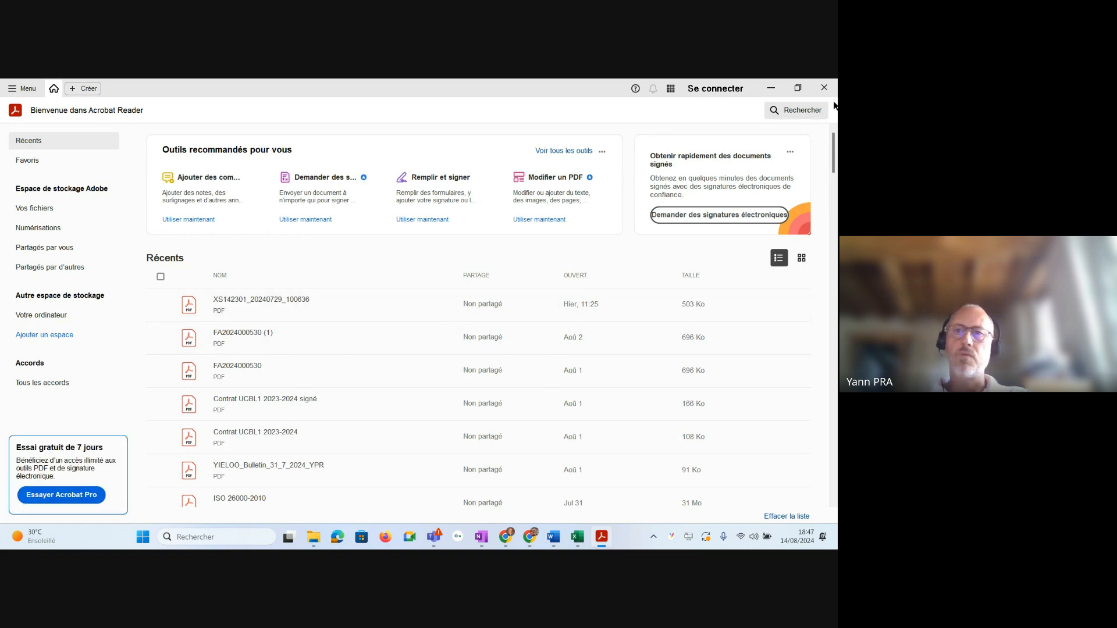
{"action": "left_click", "coordinate": [771, 89]}
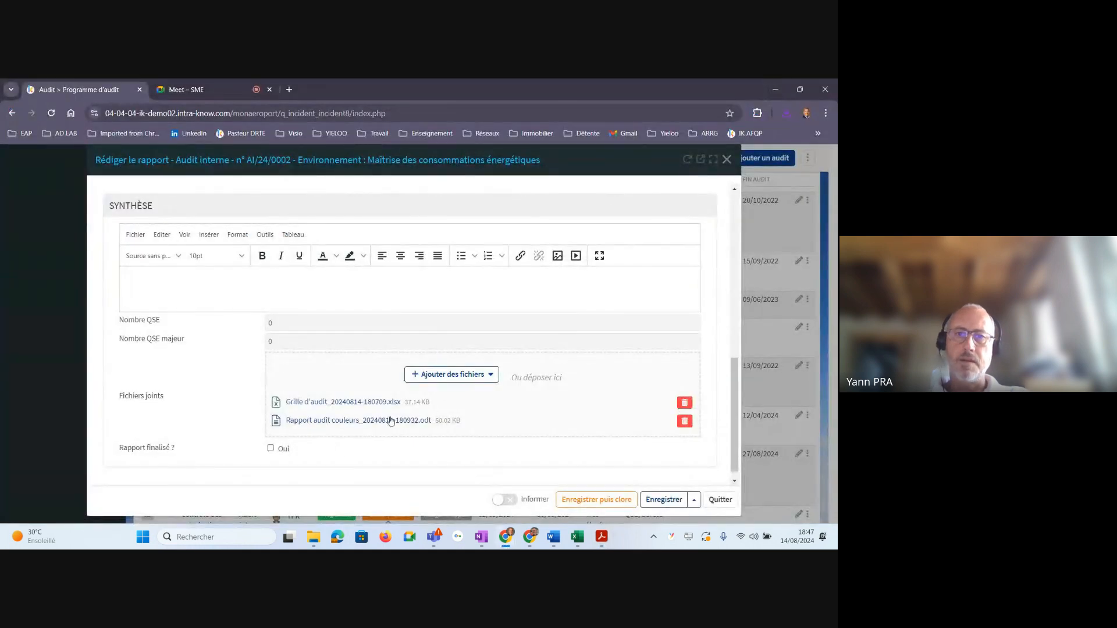
{"action": "left_click", "coordinate": [601, 544]}
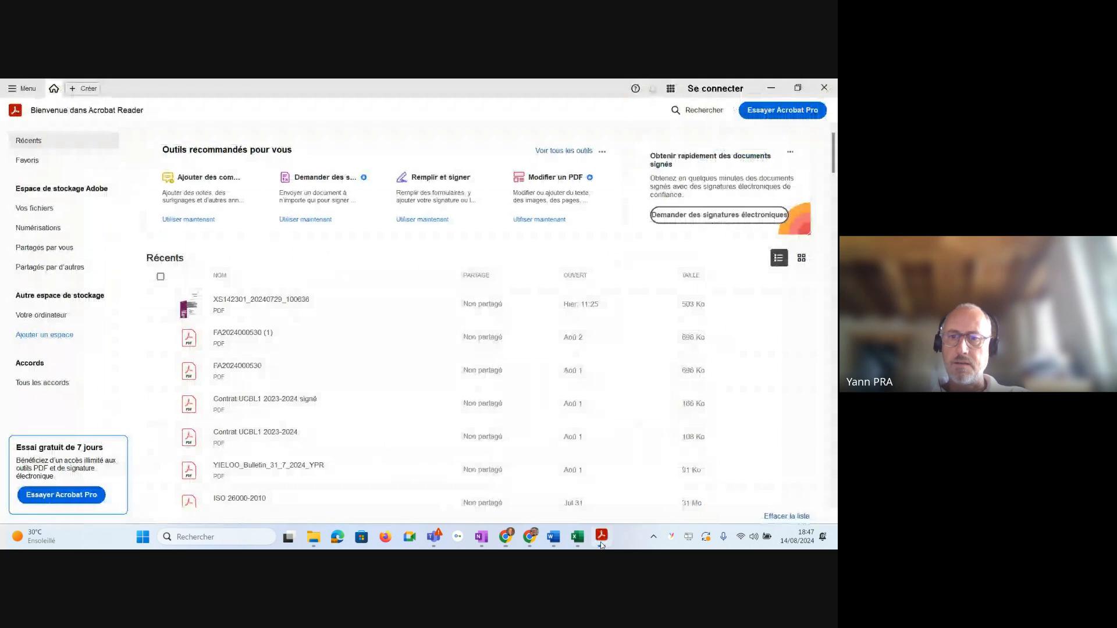
{"action": "left_click", "coordinate": [776, 90]}
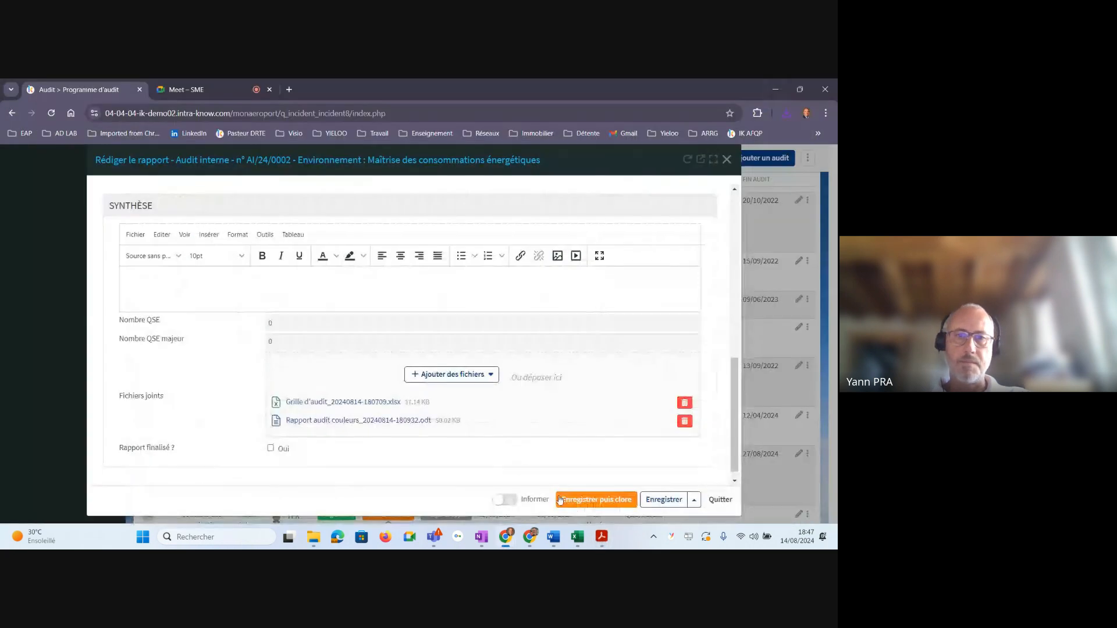
Step: Download the "Rapport audit couleurs" attachment again, retry opening it, and close Acrobat Reader
{"action": "left_click", "coordinate": [359, 420]}
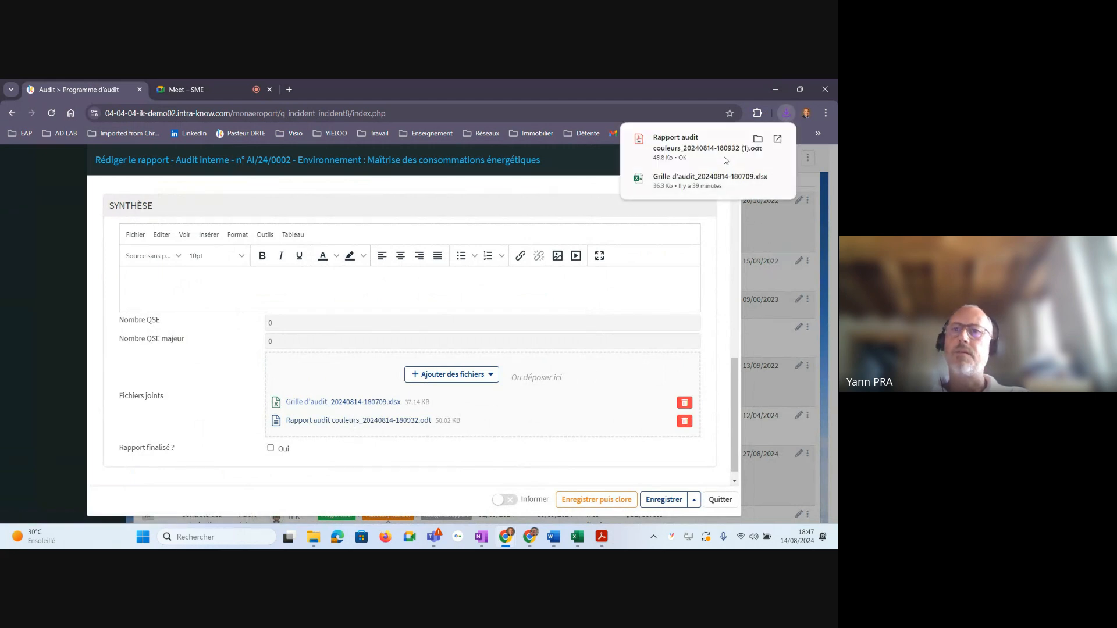
{"action": "left_click", "coordinate": [696, 138]}
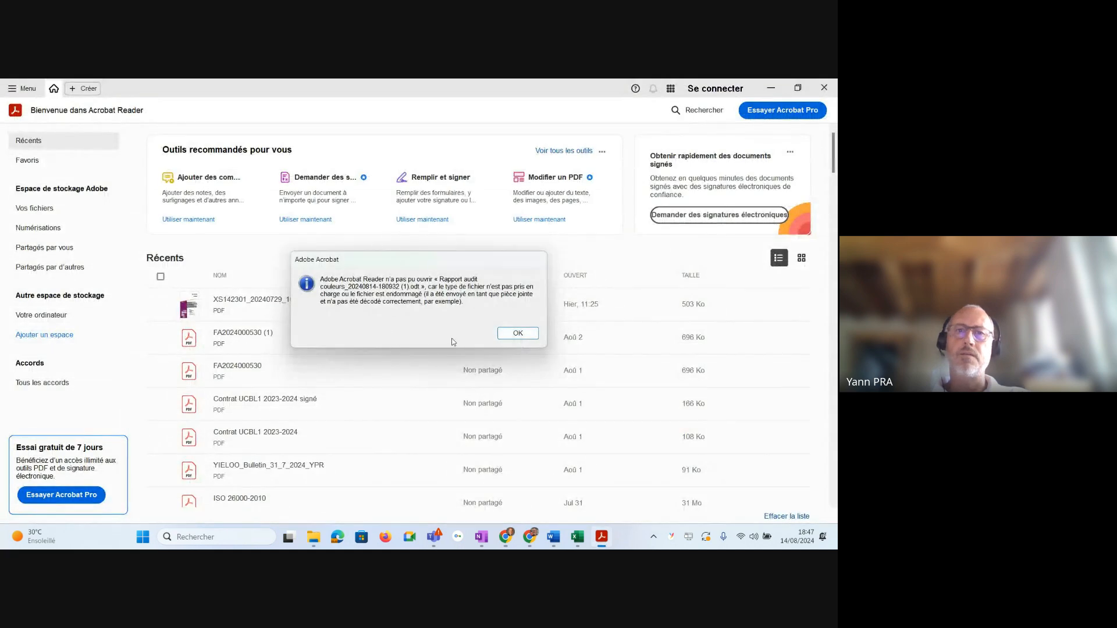
{"action": "left_click", "coordinate": [514, 337]}
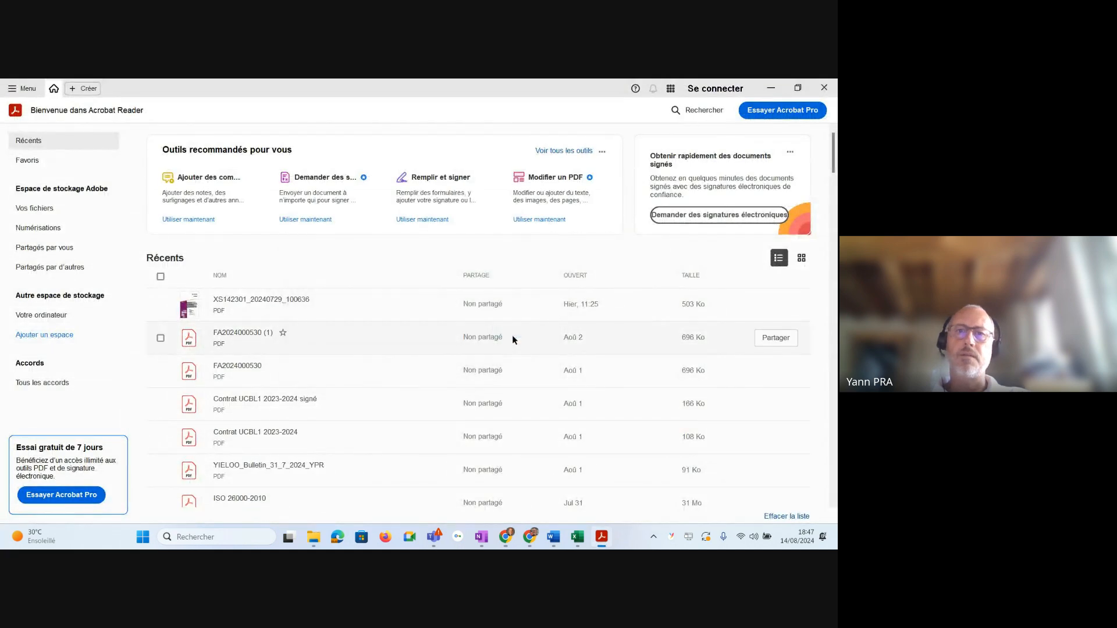
{"action": "left_click", "coordinate": [824, 87]}
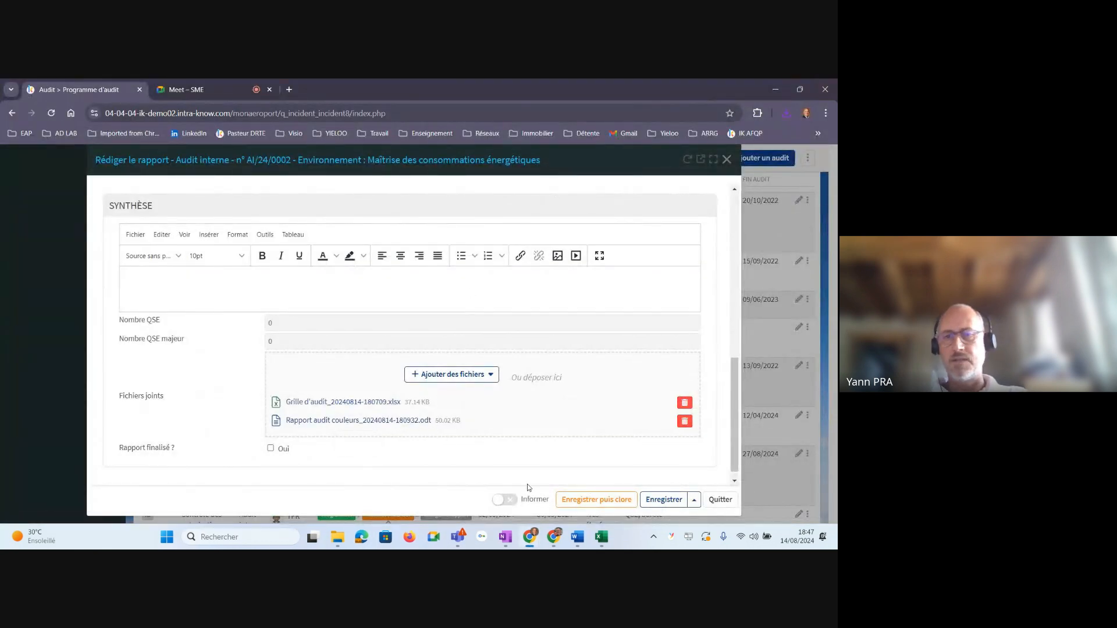
Step: Recheck the report from the attached files and "Rapport finalisé ?" back up to Constats, and quit the audit without saving
{"action": "scroll", "coordinate": [553, 461], "scroll_direction": "down", "scroll_amount": 1}
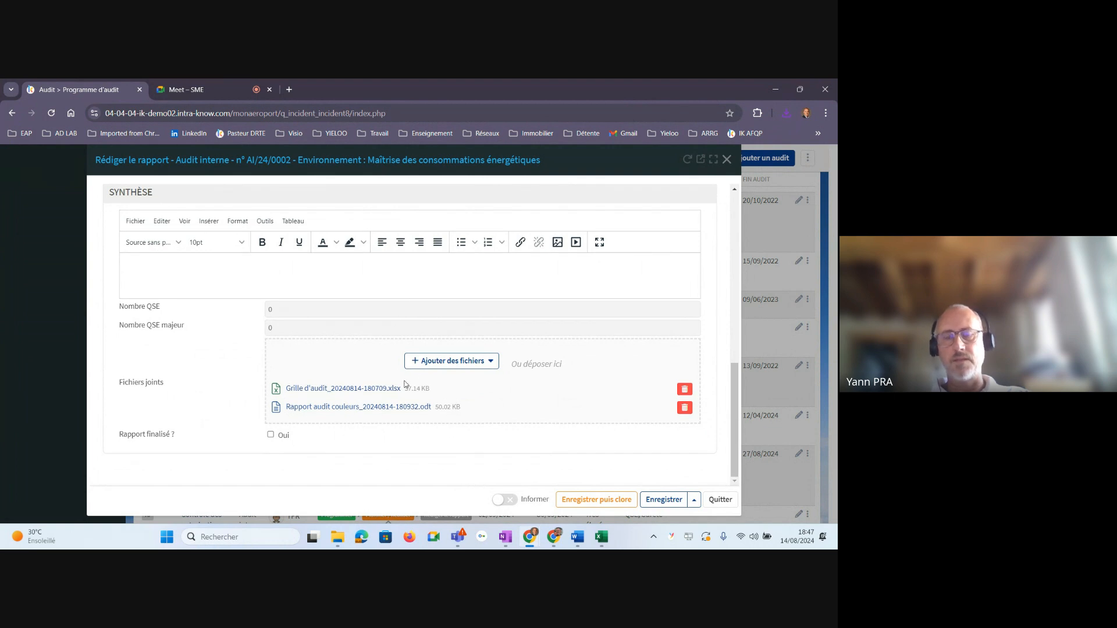
{"action": "scroll", "coordinate": [407, 385], "scroll_direction": "up", "scroll_amount": 3}
{"action": "scroll", "coordinate": [413, 386], "scroll_direction": "down", "scroll_amount": 3}
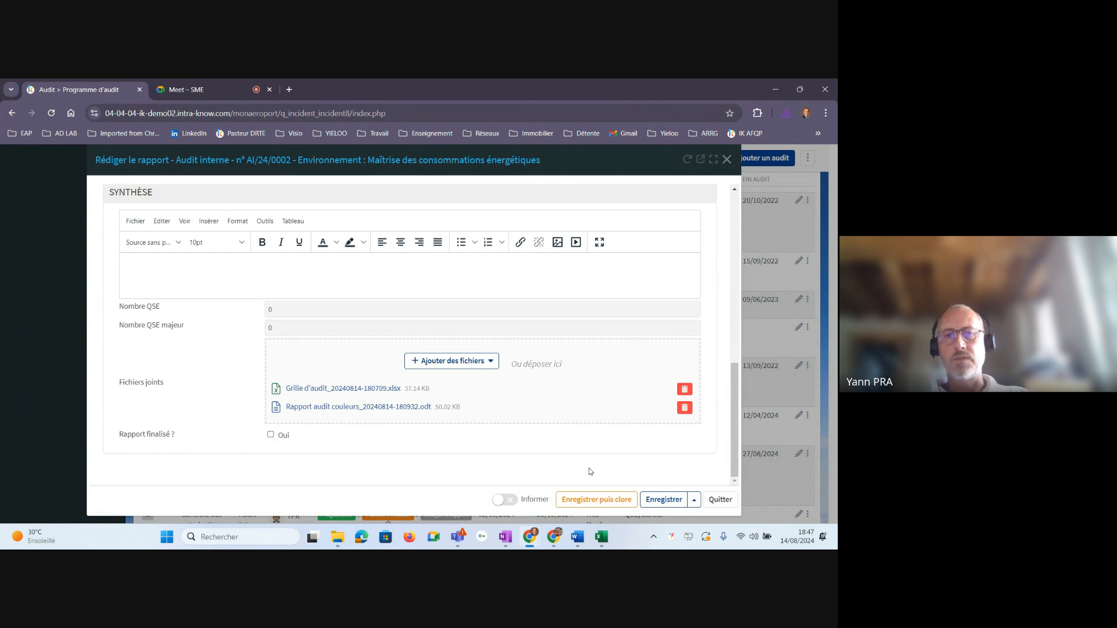
{"action": "scroll", "coordinate": [590, 471], "scroll_direction": "up", "scroll_amount": 1}
{"action": "scroll", "coordinate": [590, 462], "scroll_direction": "up", "scroll_amount": 5}
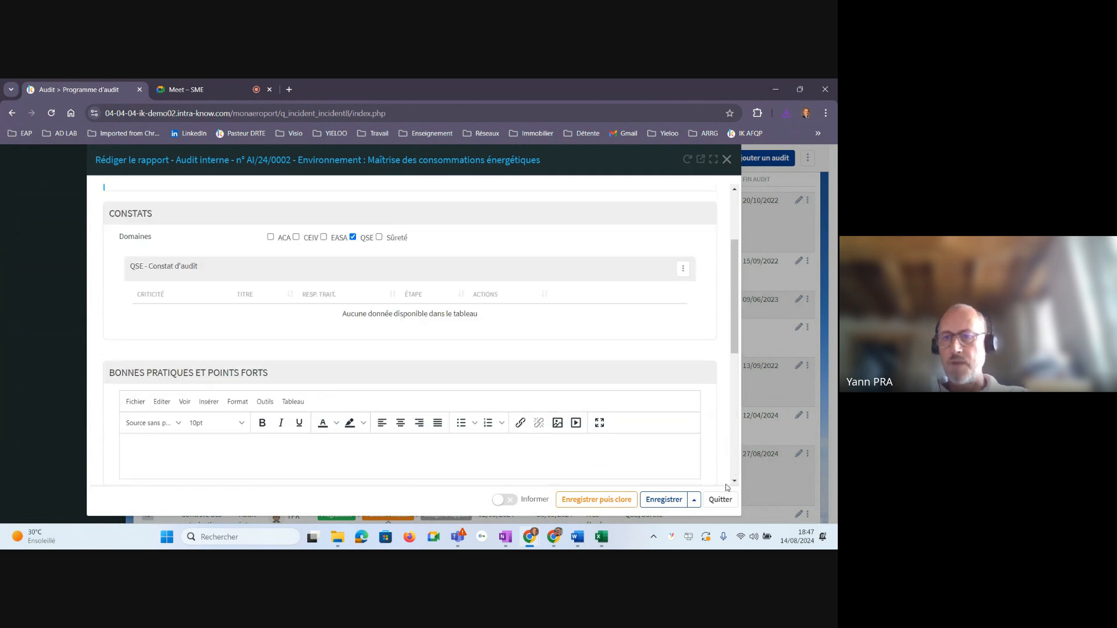
{"action": "left_click", "coordinate": [720, 499]}
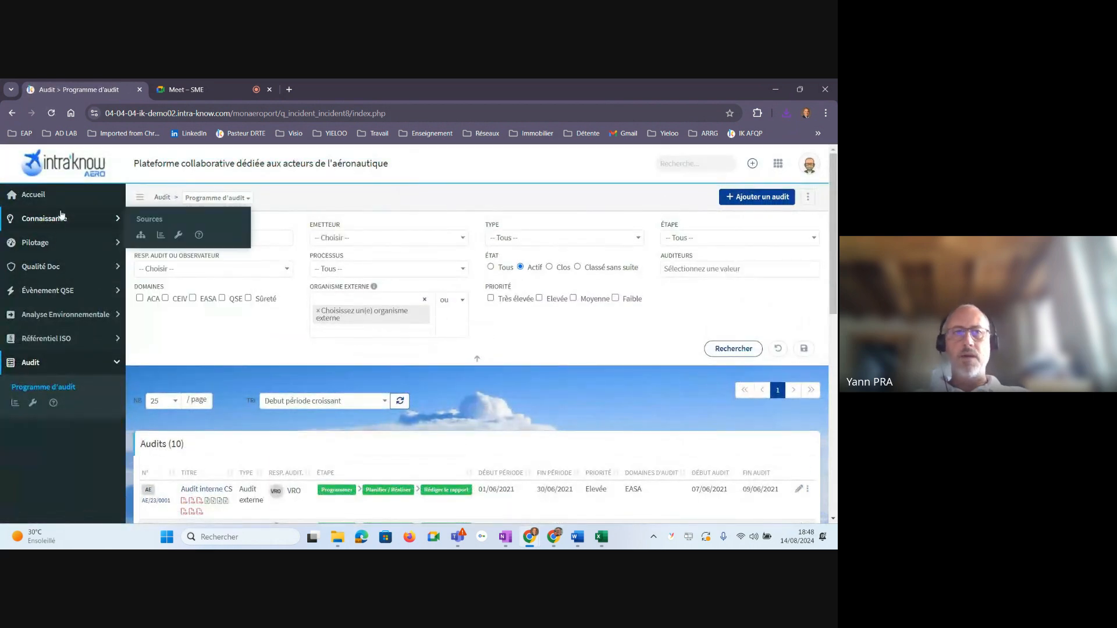
Step: Open the "Exploiter les activités aéroportuaires" process from the Pilotage Cartographie and review its linked elements, latest evaluation and performance indicator
{"action": "mouse_move", "coordinate": [37, 243]}
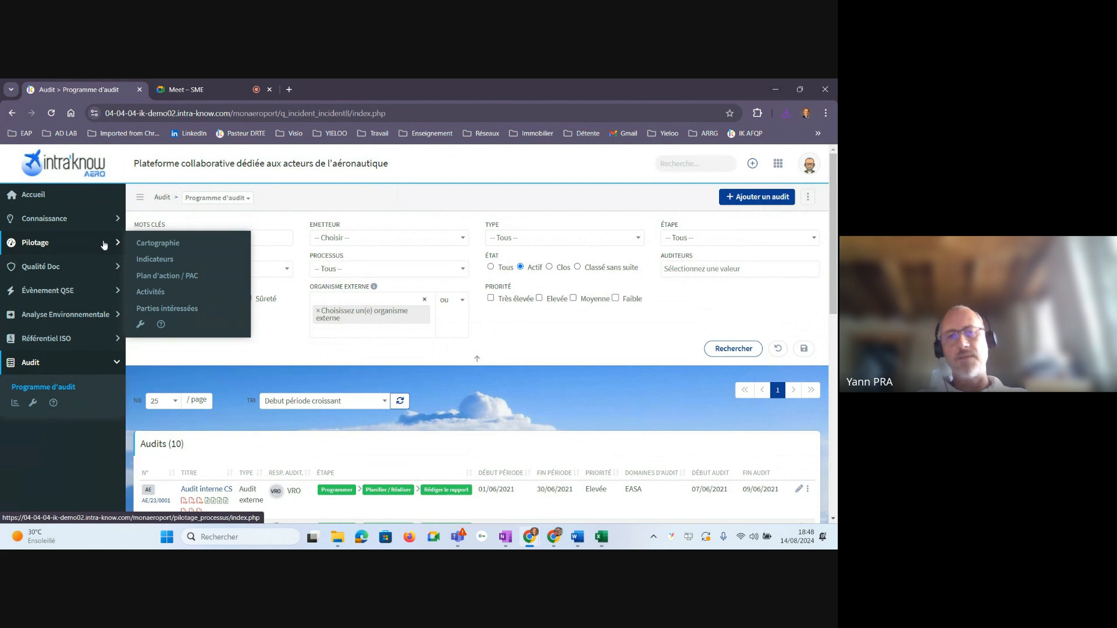
{"action": "left_click", "coordinate": [145, 243]}
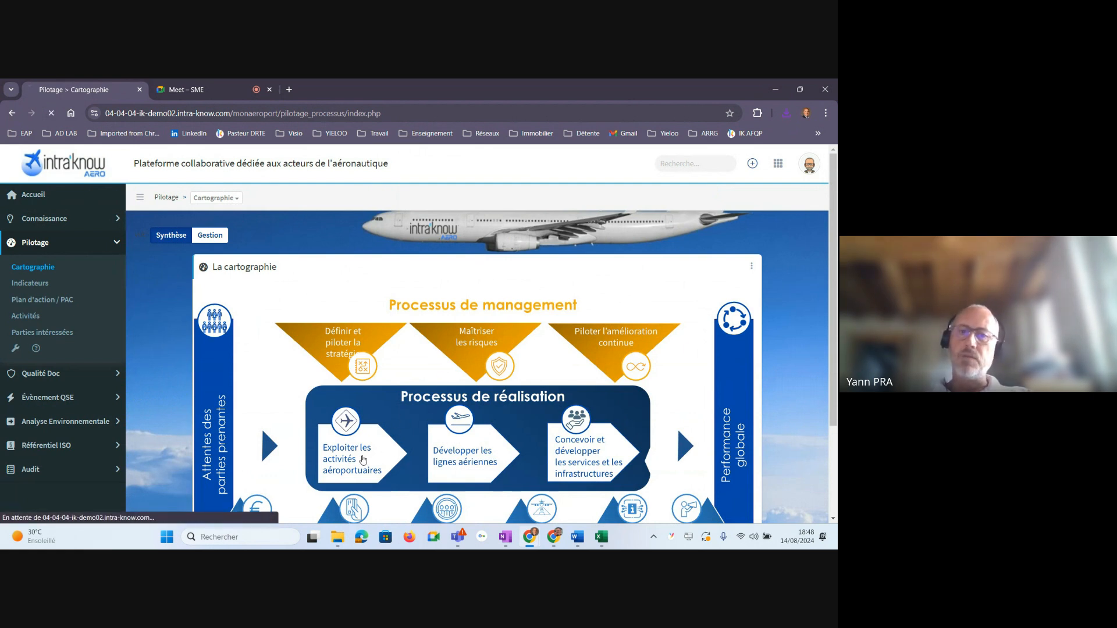
{"action": "left_click", "coordinate": [363, 459]}
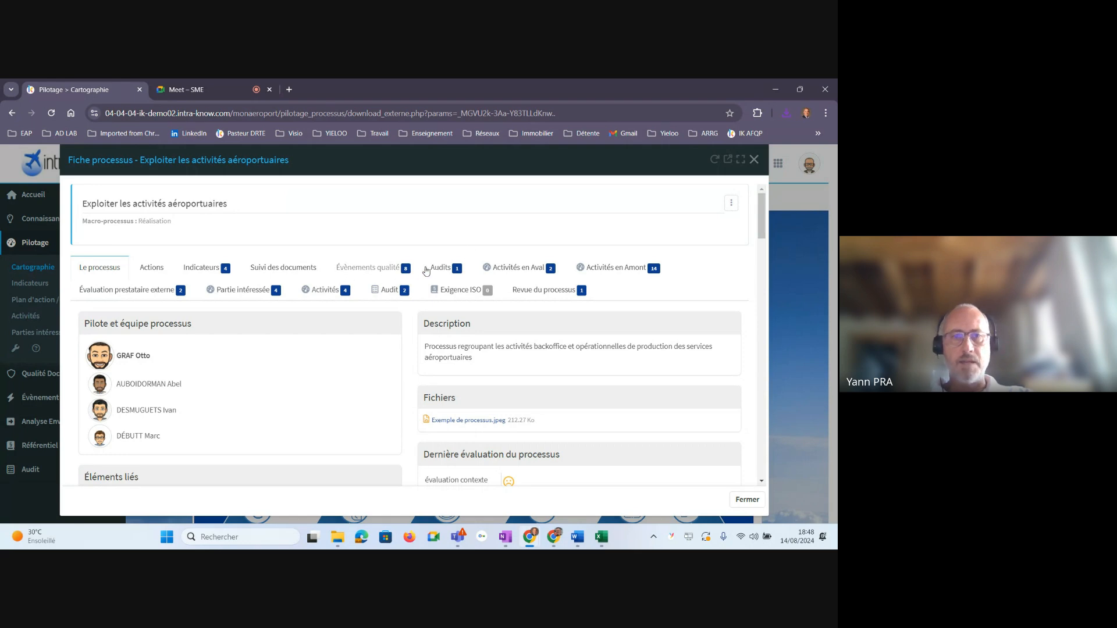
{"action": "scroll", "coordinate": [428, 268], "scroll_direction": "down", "scroll_amount": 2}
{"action": "scroll", "coordinate": [669, 274], "scroll_direction": "down", "scroll_amount": 5}
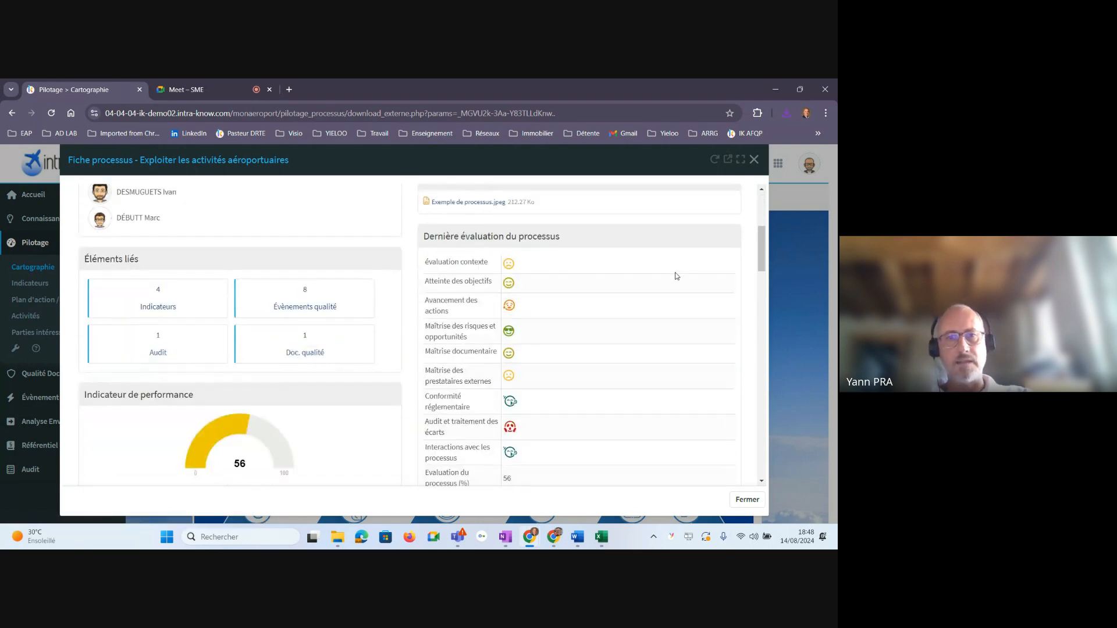
{"action": "scroll", "coordinate": [674, 280], "scroll_direction": "up", "scroll_amount": 2}
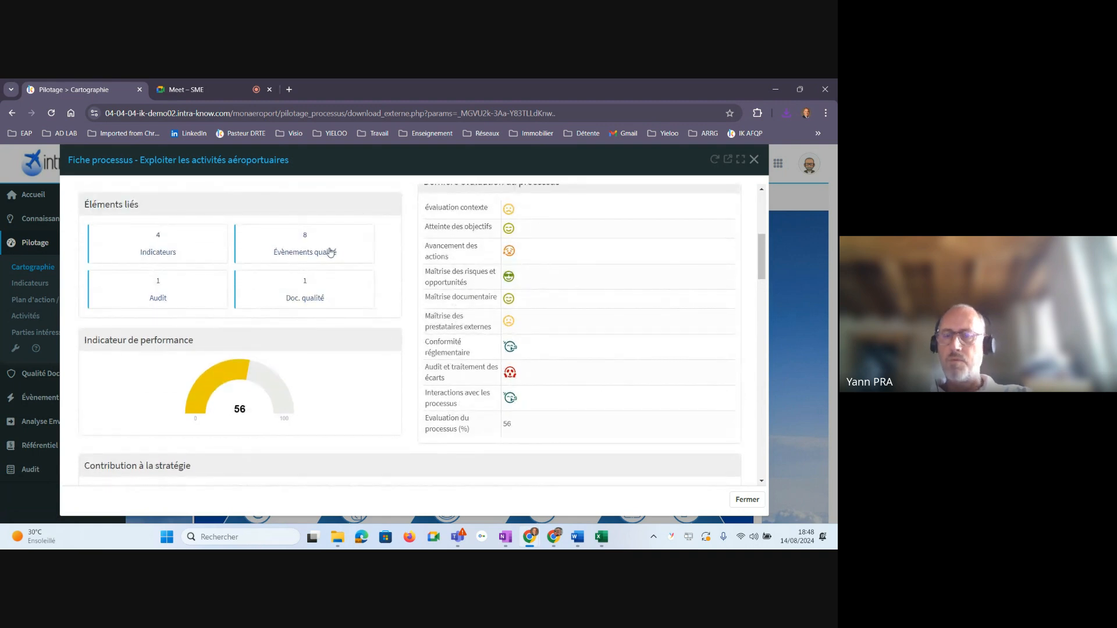
Step: Examine the process's strategic objectives, interested parties and activities with their inputs, tasks, outputs and linked documents
{"action": "scroll", "coordinate": [471, 269], "scroll_direction": "down", "scroll_amount": 4}
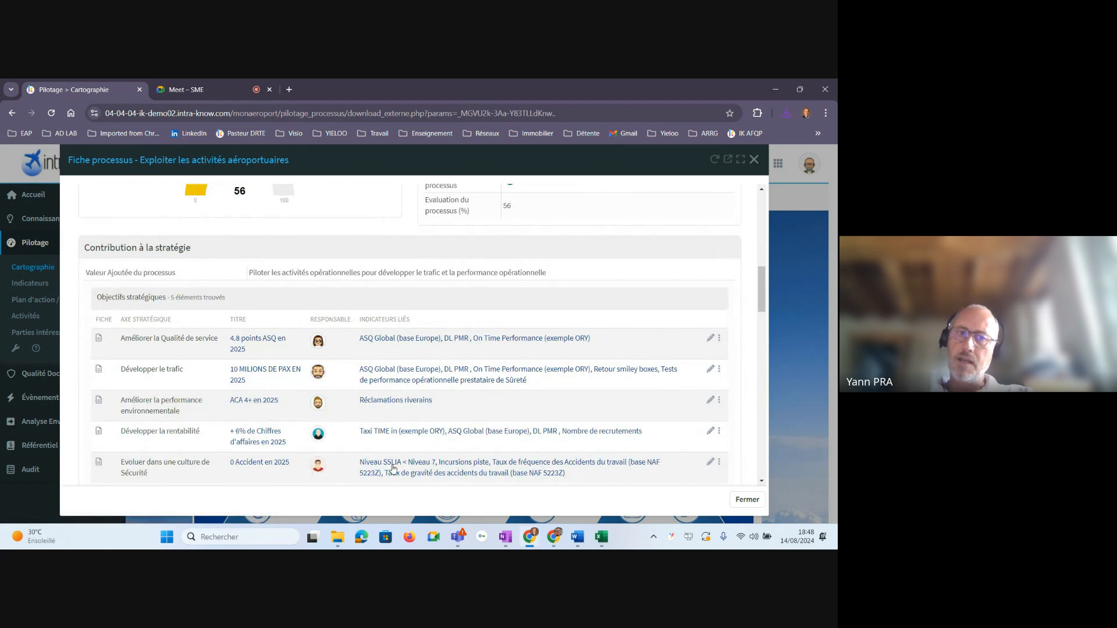
{"action": "scroll", "coordinate": [442, 401], "scroll_direction": "down", "scroll_amount": 3}
{"action": "scroll", "coordinate": [201, 238], "scroll_direction": "down", "scroll_amount": 2}
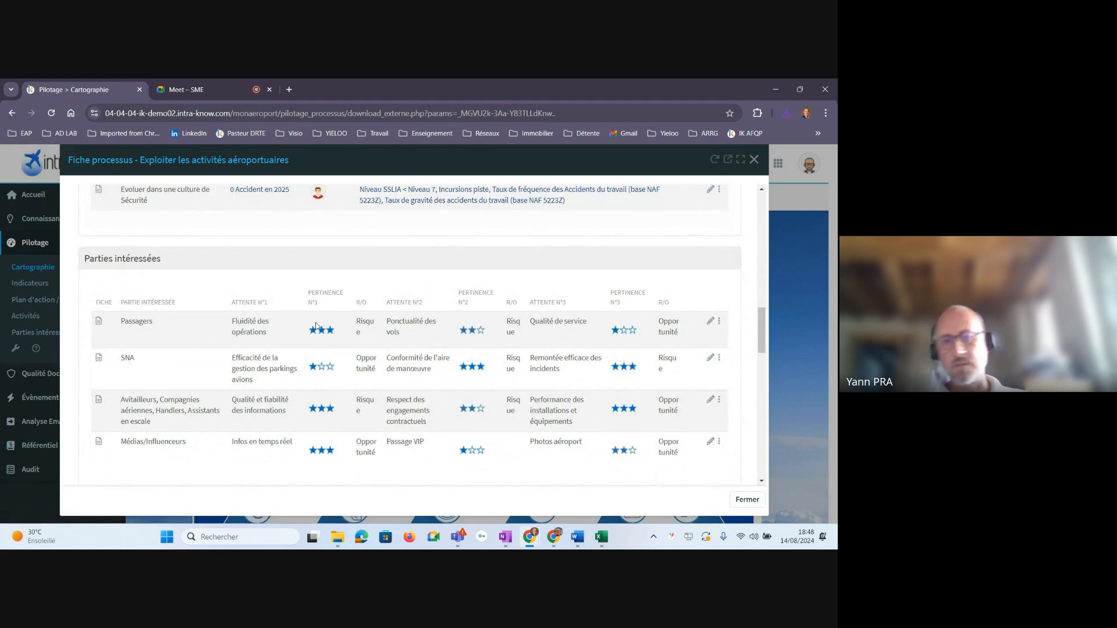
{"action": "scroll", "coordinate": [477, 378], "scroll_direction": "down", "scroll_amount": 3}
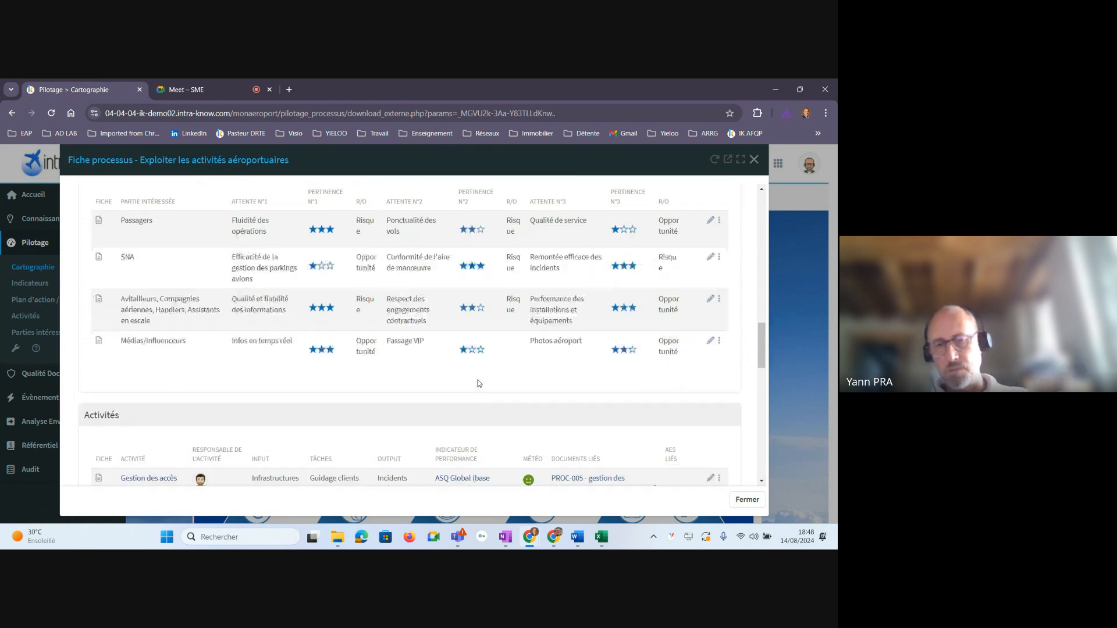
{"action": "scroll", "coordinate": [148, 371], "scroll_direction": "down", "scroll_amount": 2}
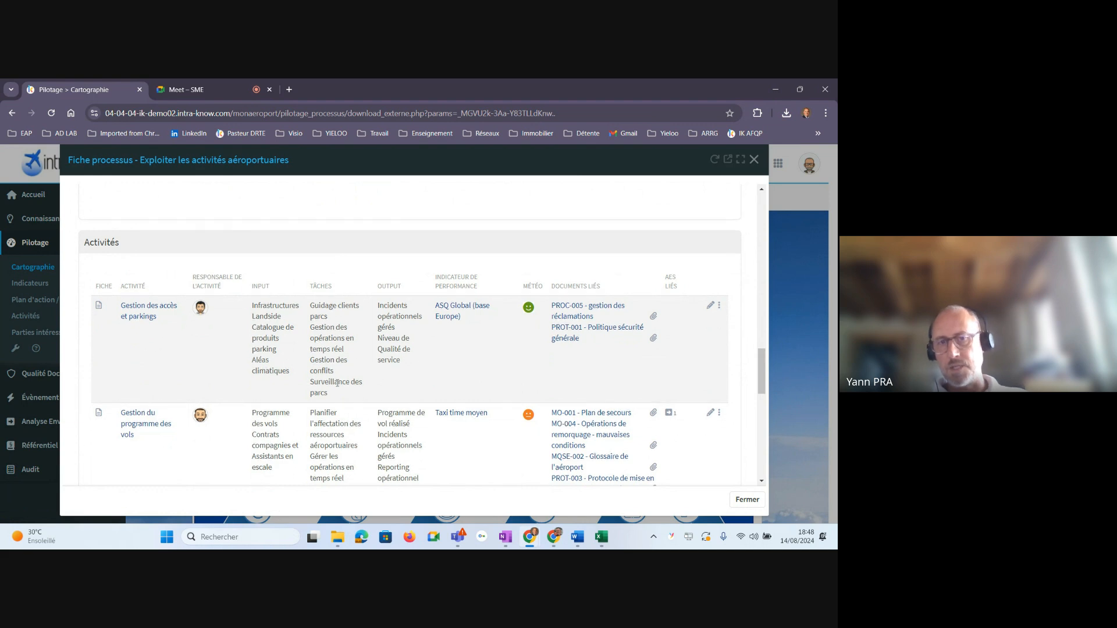
{"action": "scroll", "coordinate": [368, 371], "scroll_direction": "down", "scroll_amount": 2}
{"action": "scroll", "coordinate": [453, 266], "scroll_direction": "up", "scroll_amount": 1}
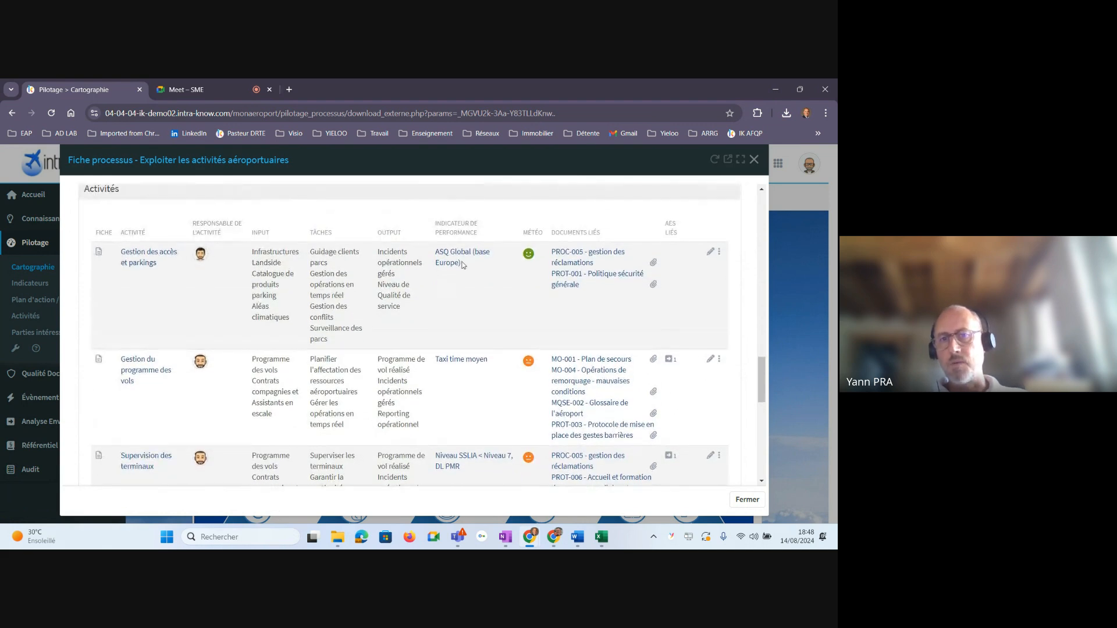
Step: Open the "ASQ Global (base Europe)" indicator of the Gestion des accès et parkings activity, review its chart and value details, and close it
{"action": "left_click", "coordinate": [452, 263]}
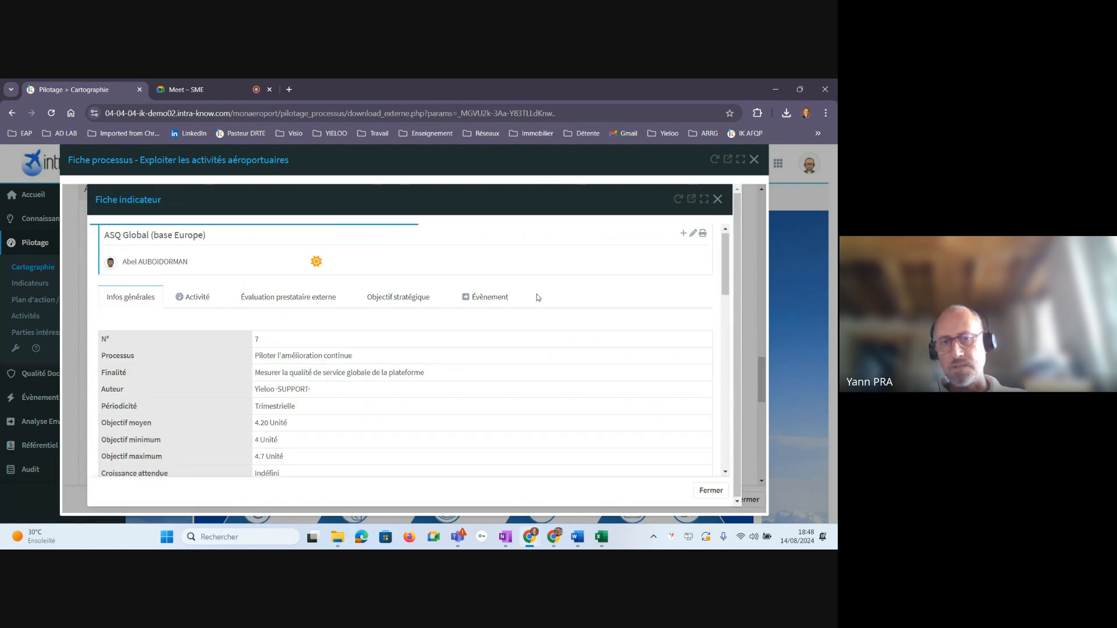
{"action": "scroll", "coordinate": [536, 300], "scroll_direction": "down", "scroll_amount": 5}
{"action": "scroll", "coordinate": [538, 317], "scroll_direction": "down", "scroll_amount": 8}
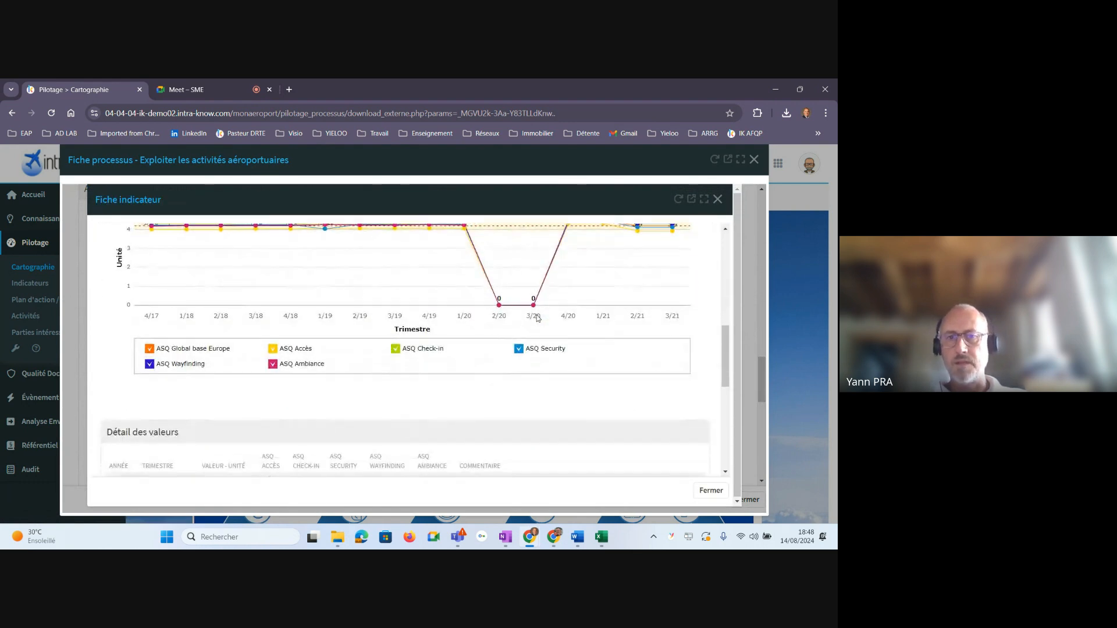
{"action": "scroll", "coordinate": [536, 318], "scroll_direction": "down", "scroll_amount": 2}
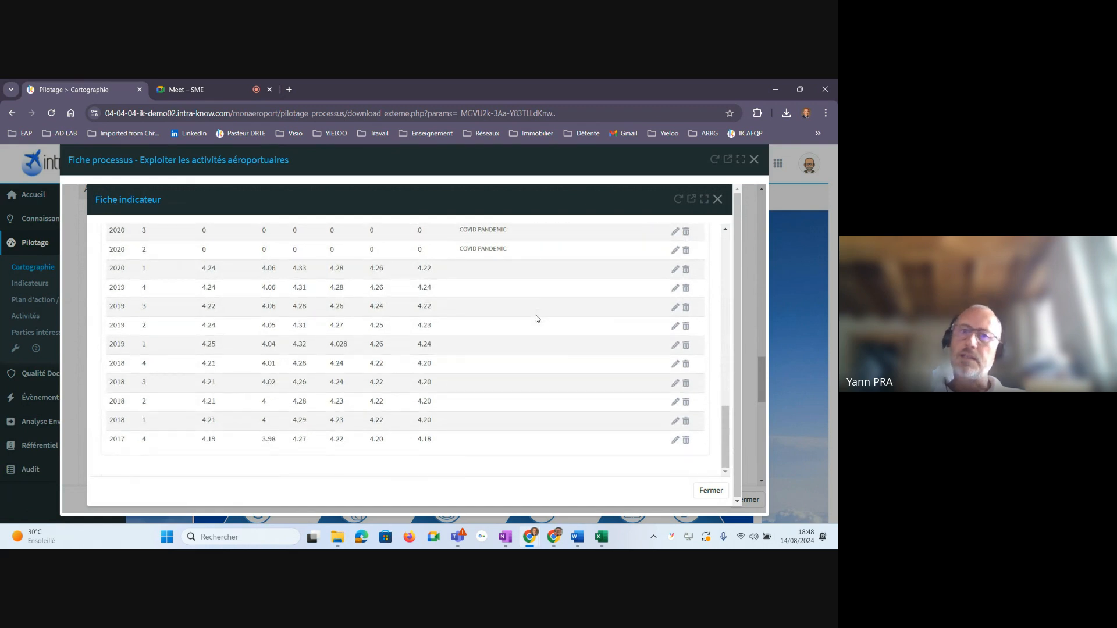
{"action": "left_click", "coordinate": [717, 200]}
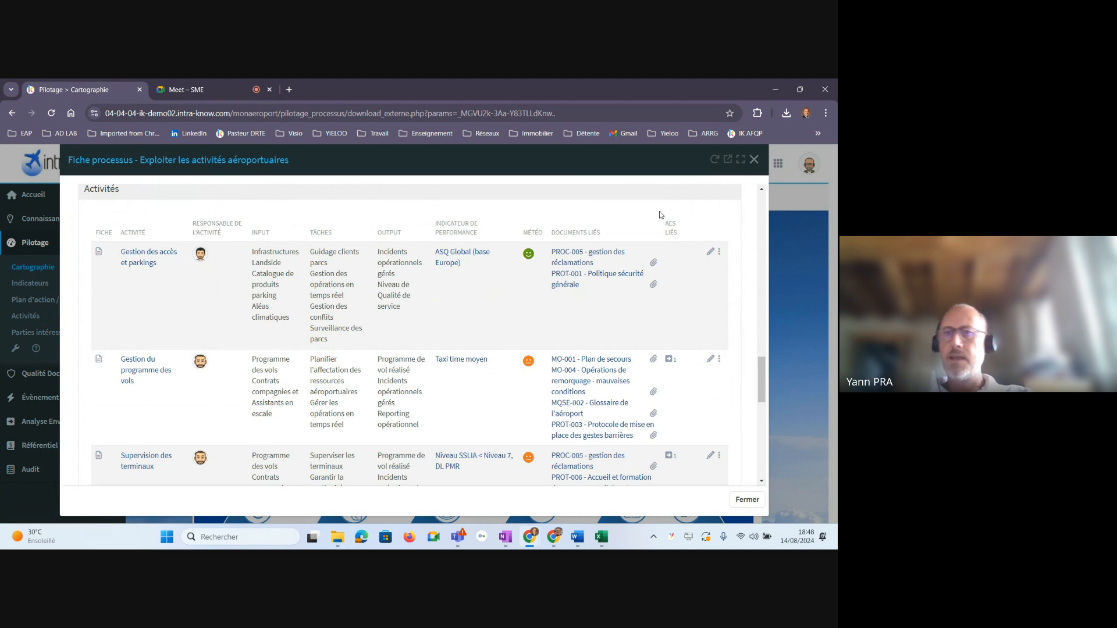
Step: Open the environmental event linked to Gestion du programme des vols, review its risk matrix, AES control measures and analysis, and close it
{"action": "left_click", "coordinate": [669, 359]}
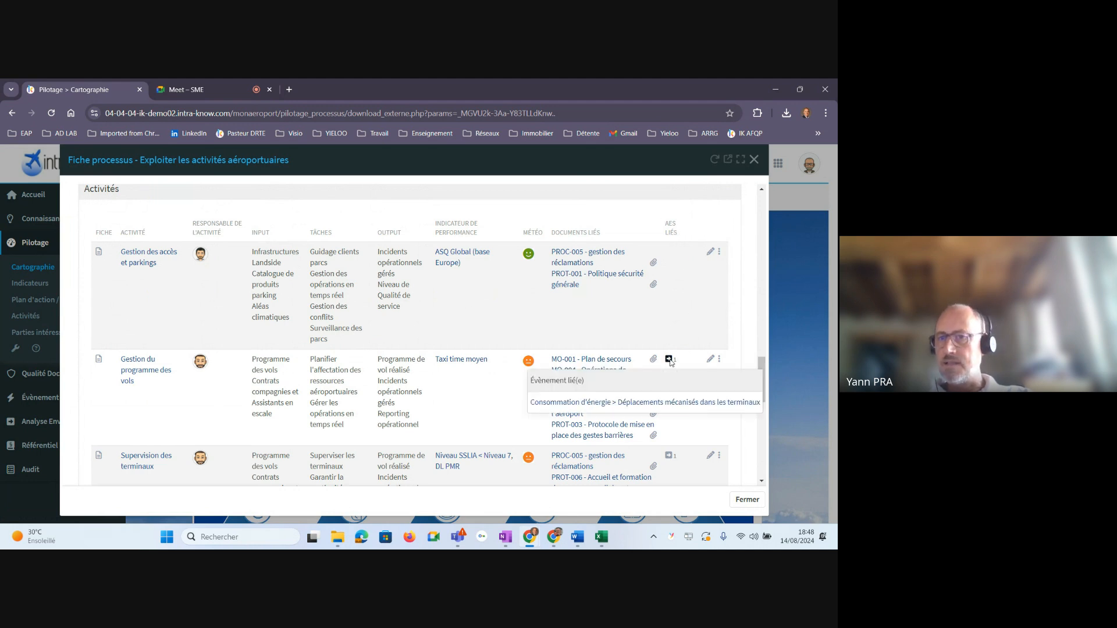
{"action": "left_click", "coordinate": [670, 360]}
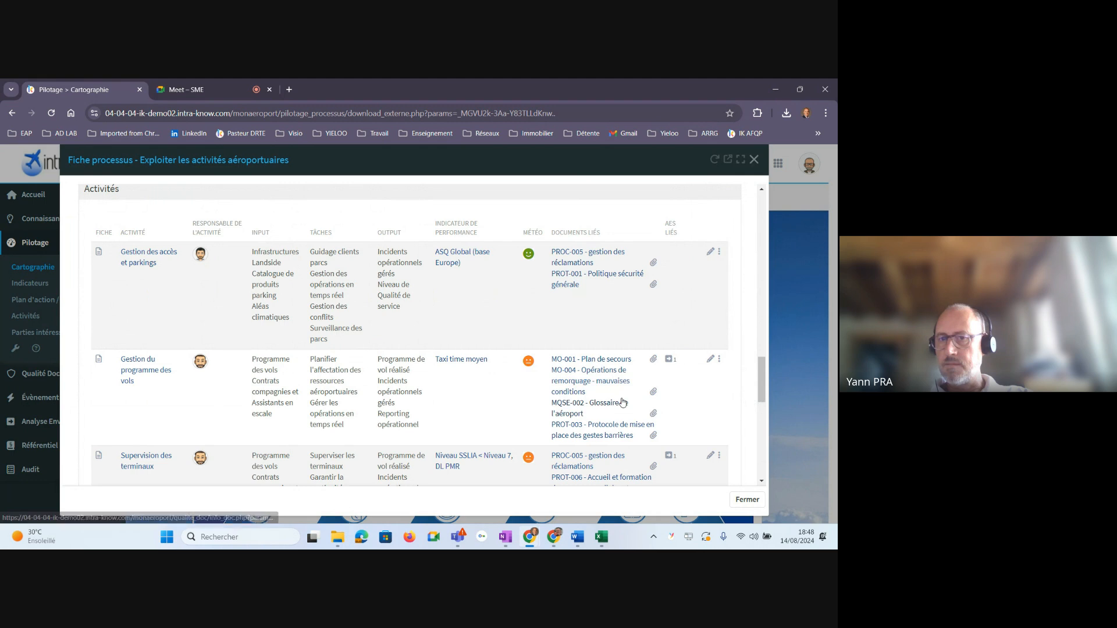
{"action": "left_click", "coordinate": [669, 360]}
{"action": "left_click", "coordinate": [653, 401]}
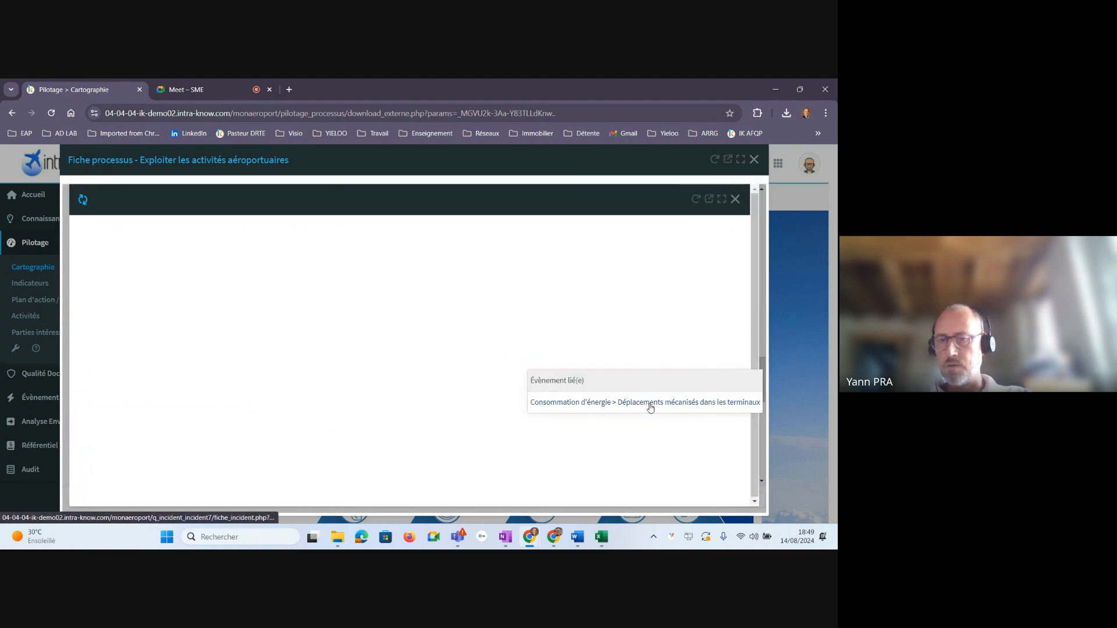
{"action": "scroll", "coordinate": [472, 356], "scroll_direction": "down", "scroll_amount": 10}
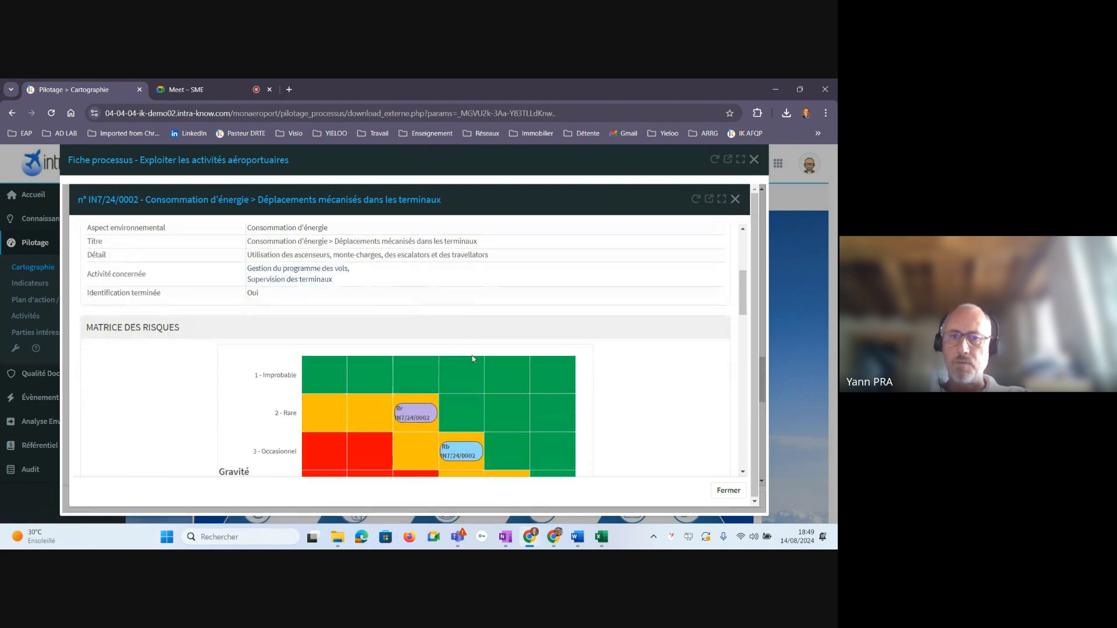
{"action": "scroll", "coordinate": [477, 357], "scroll_direction": "down", "scroll_amount": 6}
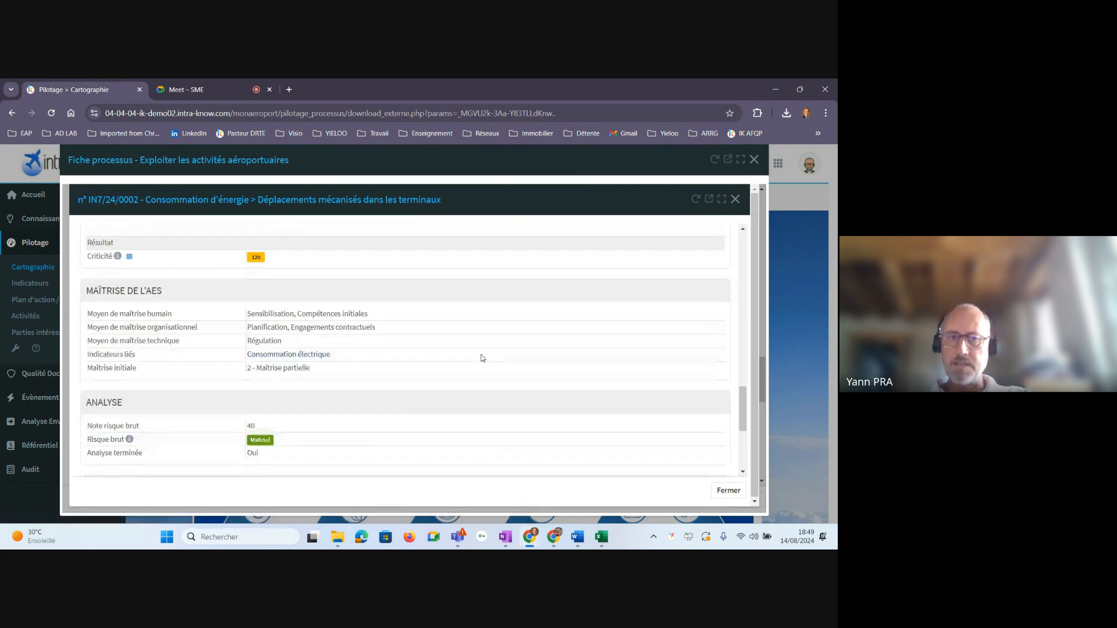
{"action": "left_click", "coordinate": [733, 200]}
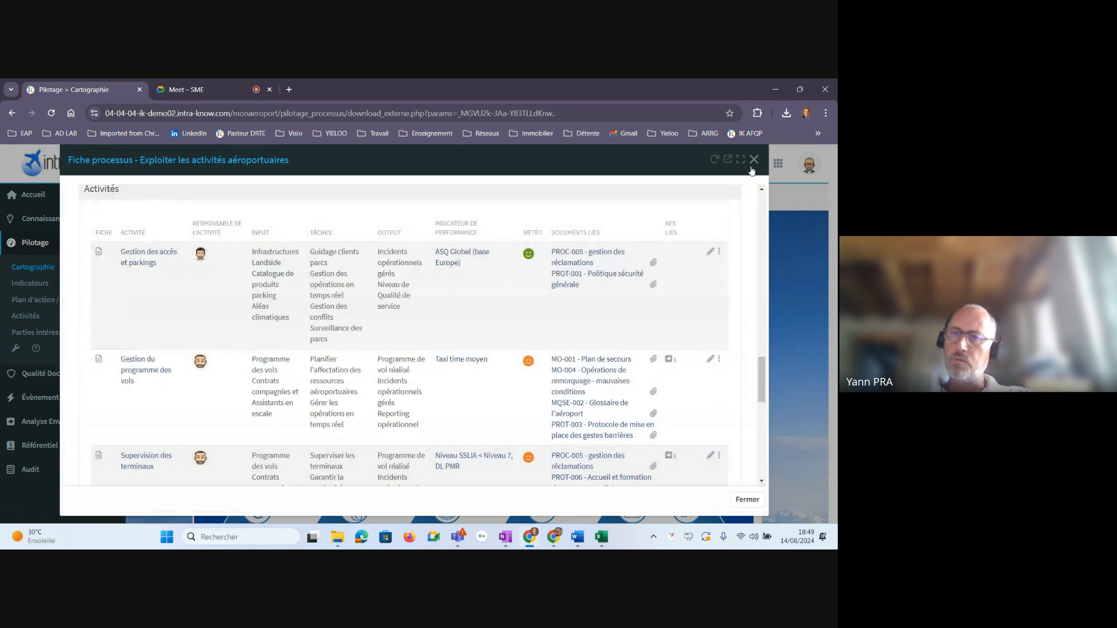
Step: Check the remaining activities and the Ressources section of the process sheet, and return to its overview
{"action": "scroll", "coordinate": [745, 325], "scroll_direction": "down", "scroll_amount": 6}
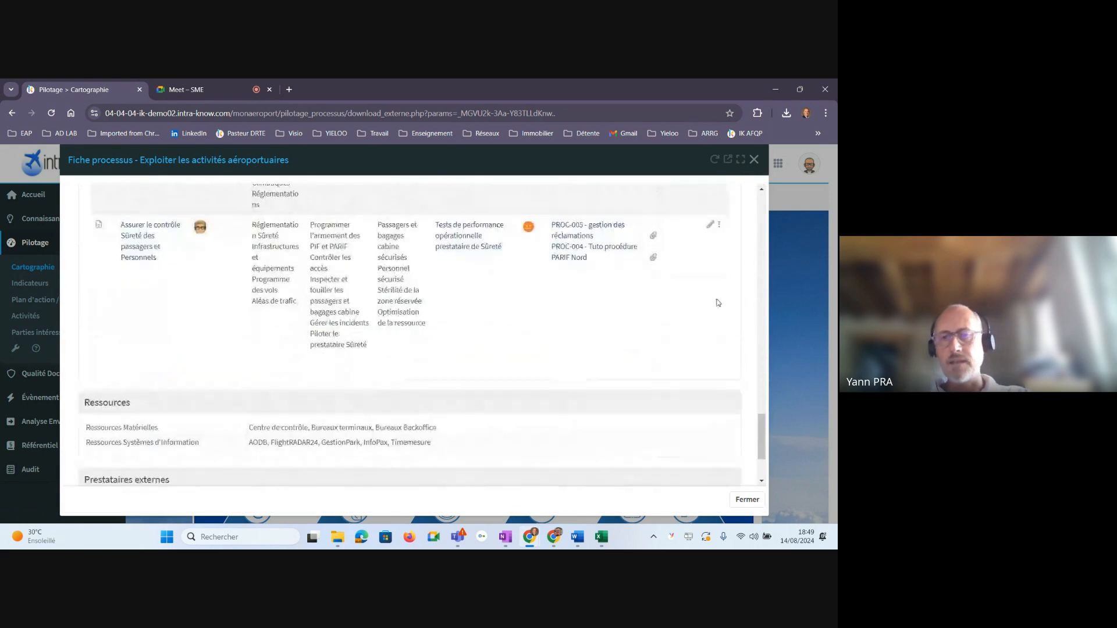
{"action": "scroll", "coordinate": [718, 305], "scroll_direction": "up", "scroll_amount": 10}
{"action": "scroll", "coordinate": [708, 319], "scroll_direction": "up", "scroll_amount": 10}
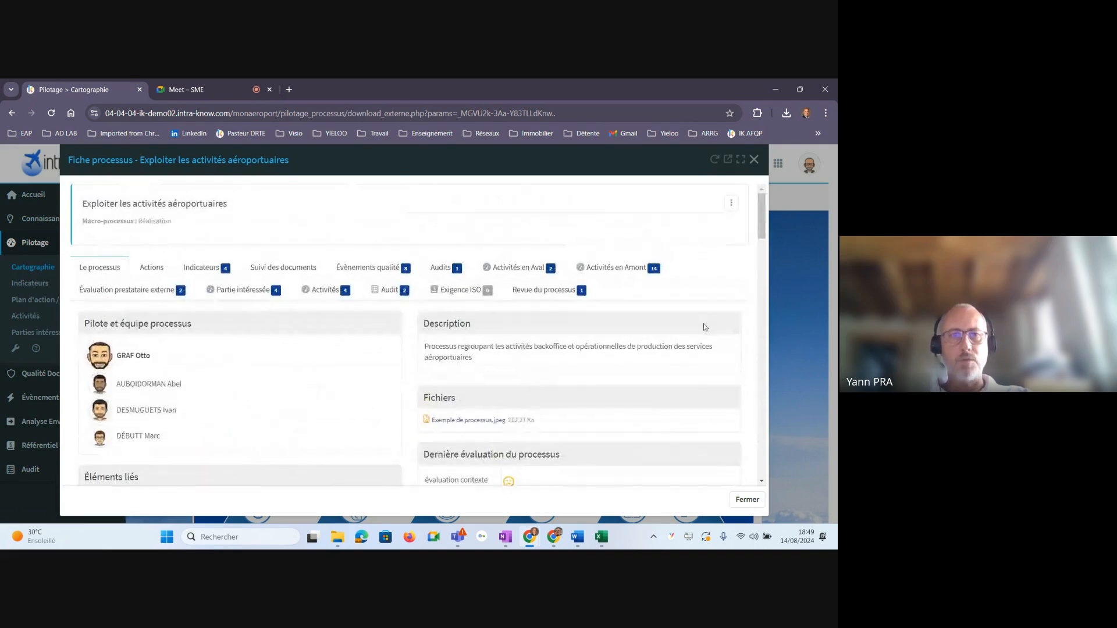